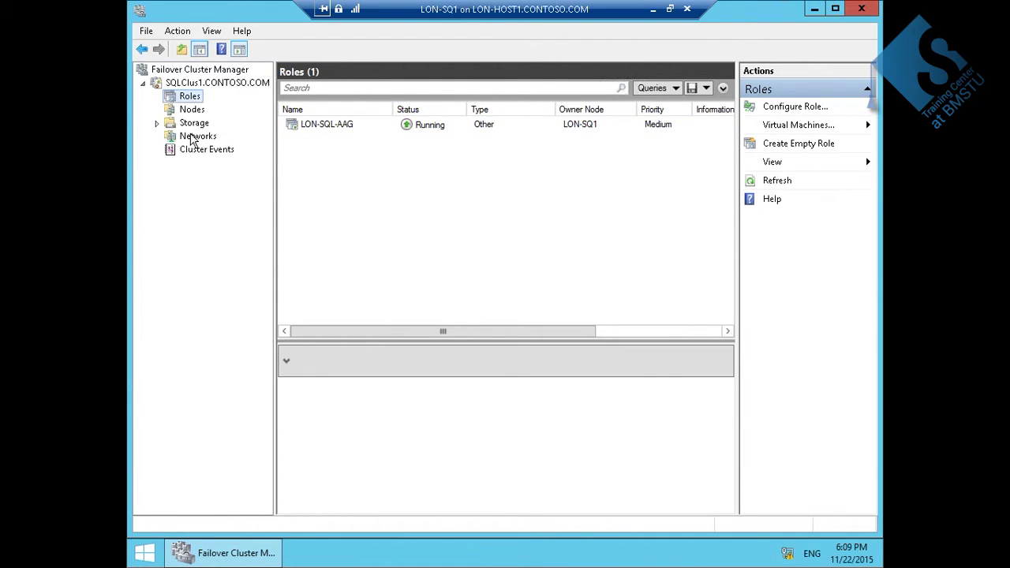
- Browse the cluster's nodes, disks and storage pools, then return to the SQLClus1.CONTOSO.COM overview and minimize it
{"action": "left_click", "coordinate": [191, 110]}
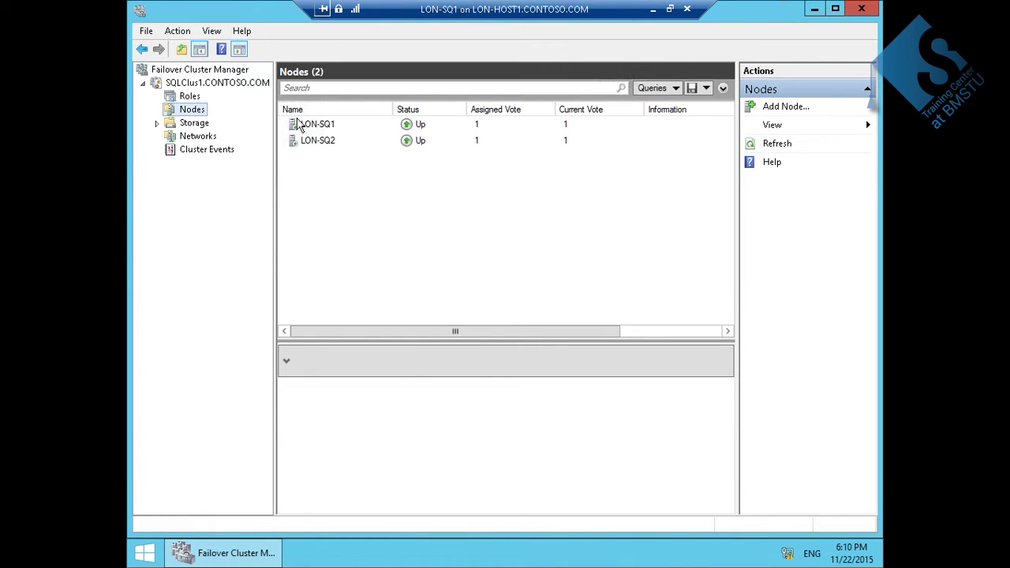
{"action": "left_click", "coordinate": [156, 123]}
{"action": "left_click", "coordinate": [195, 137]}
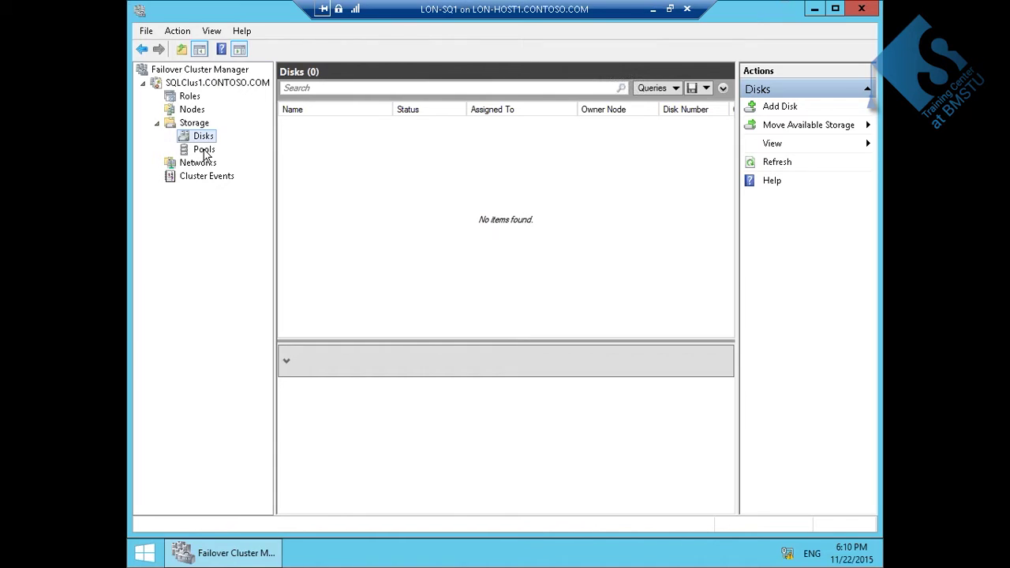
{"action": "left_click", "coordinate": [203, 150]}
{"action": "left_click", "coordinate": [203, 137]}
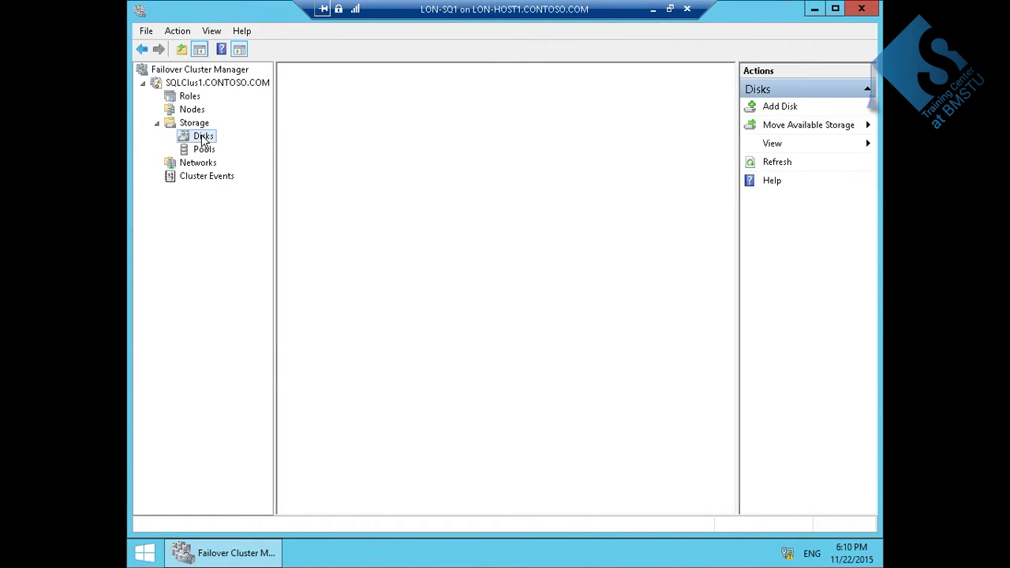
{"action": "left_click", "coordinate": [204, 150]}
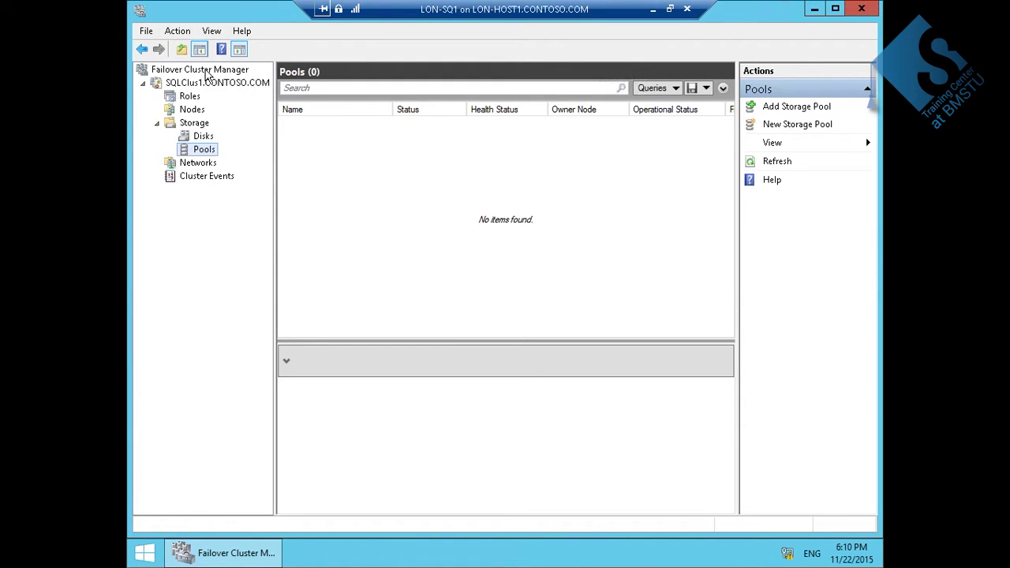
{"action": "left_click", "coordinate": [182, 69]}
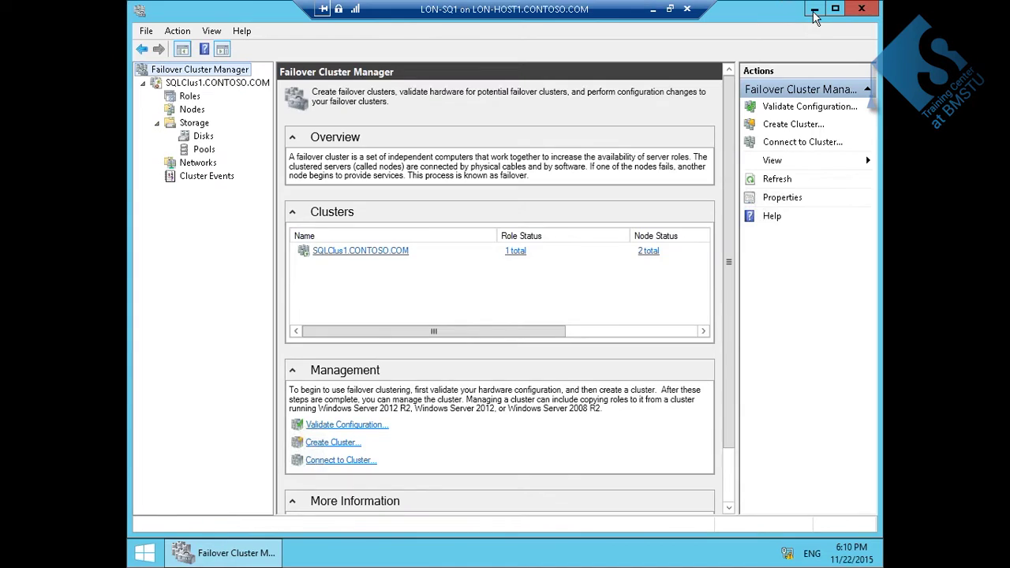
{"action": "left_click", "coordinate": [816, 10]}
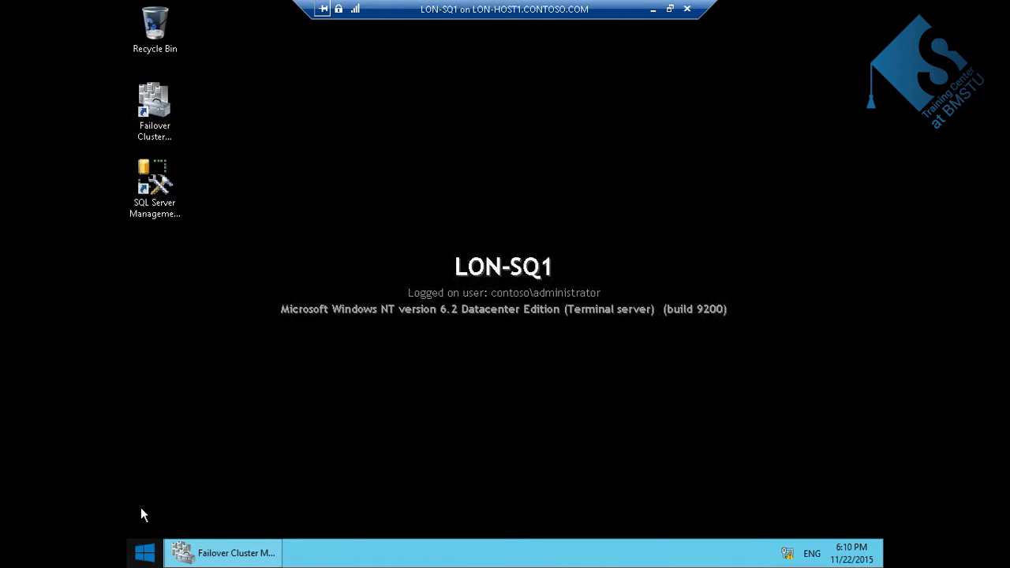
- Open SQL Server (MSSQLSERVER) properties and confirm AlwaysOn Availability Groups is enabled on SQLClus1
{"action": "left_click", "coordinate": [145, 553]}
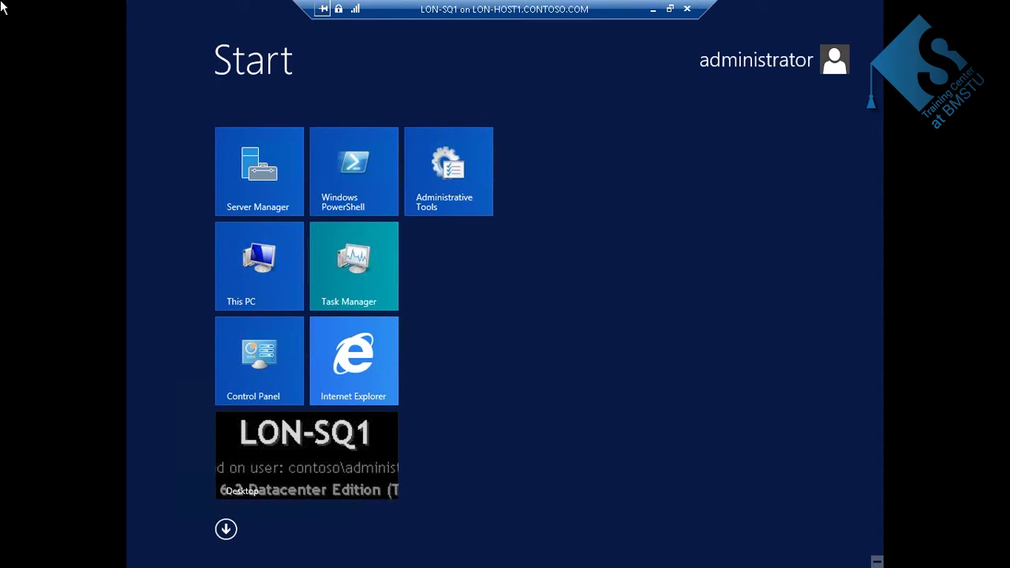
{"action": "type", "text": "sql"}
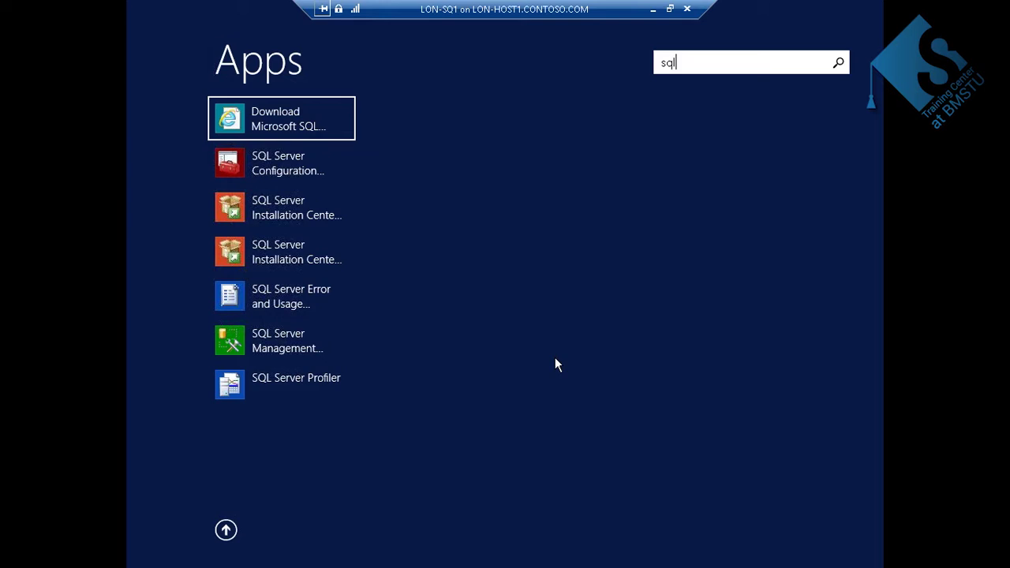
{"action": "left_click", "coordinate": [302, 168]}
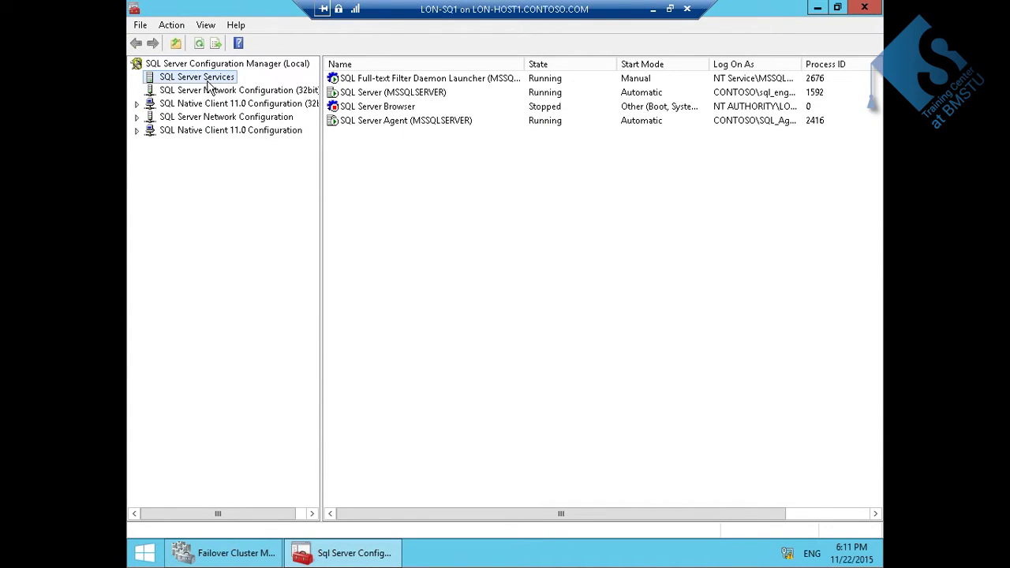
{"action": "right_click", "coordinate": [211, 79]}
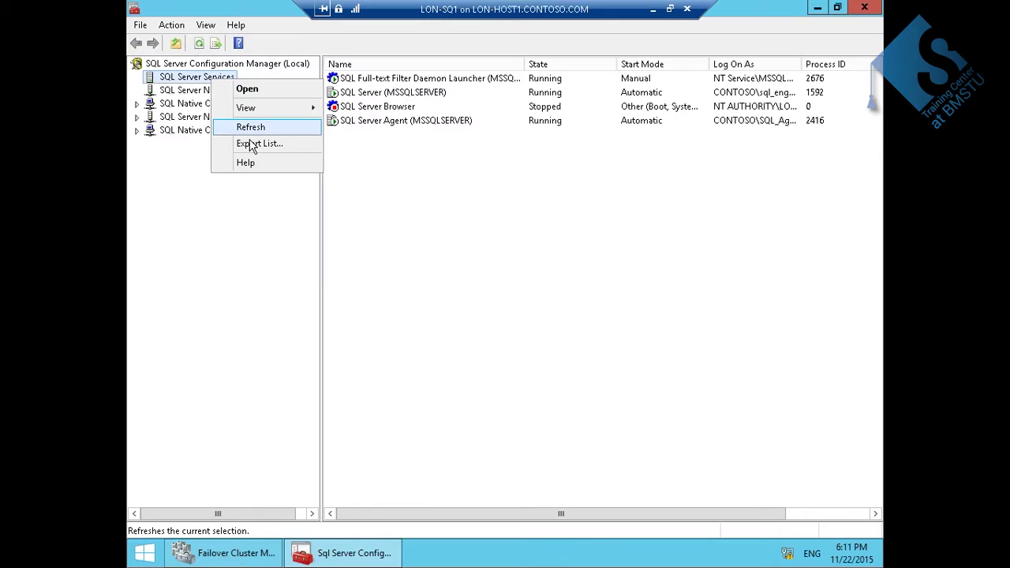
{"action": "left_click", "coordinate": [260, 88]}
{"action": "double_click", "coordinate": [392, 92]}
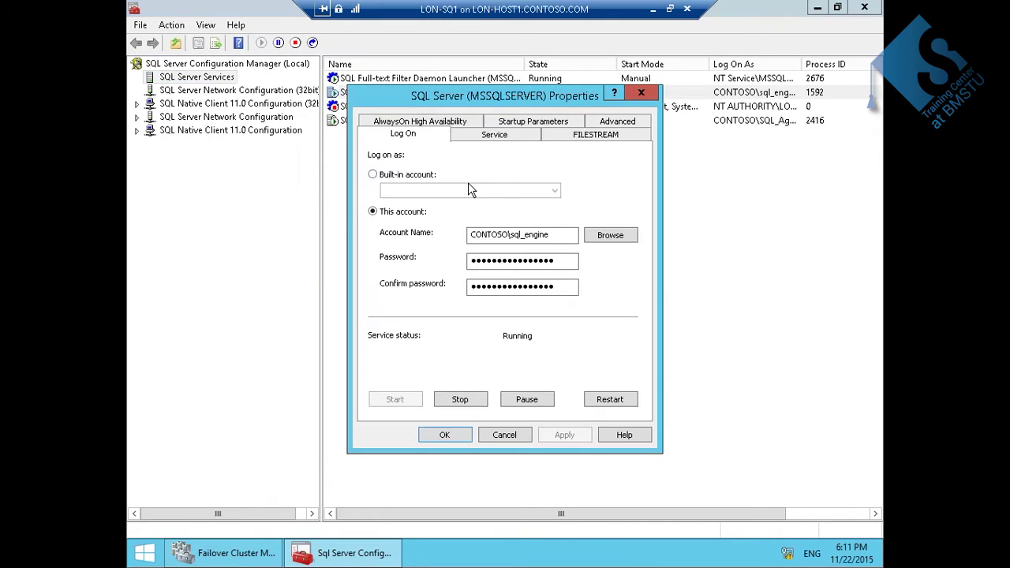
{"action": "left_click", "coordinate": [434, 123]}
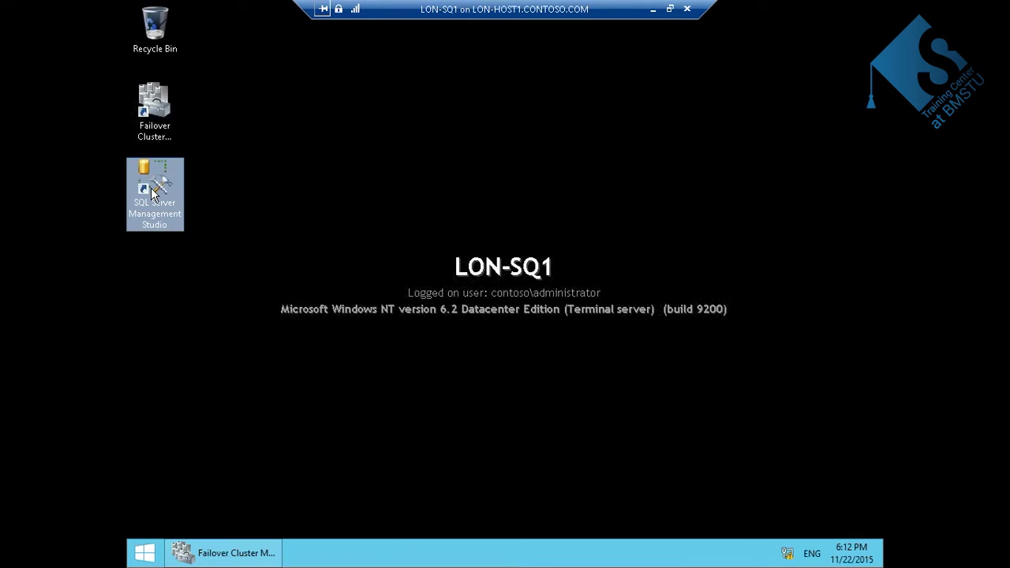
- Launch Management Studio and connect to server LON-SQ1 using Windows Authentication
{"action": "double_click", "coordinate": [154, 194]}
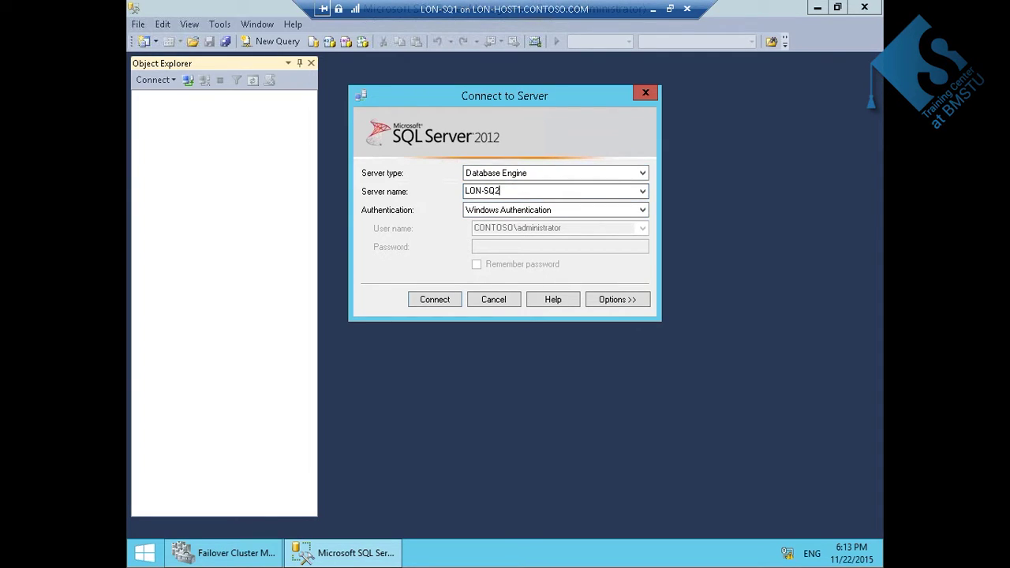
{"action": "left_click", "coordinate": [641, 192]}
{"action": "left_click", "coordinate": [497, 214]}
{"action": "left_click", "coordinate": [438, 304]}
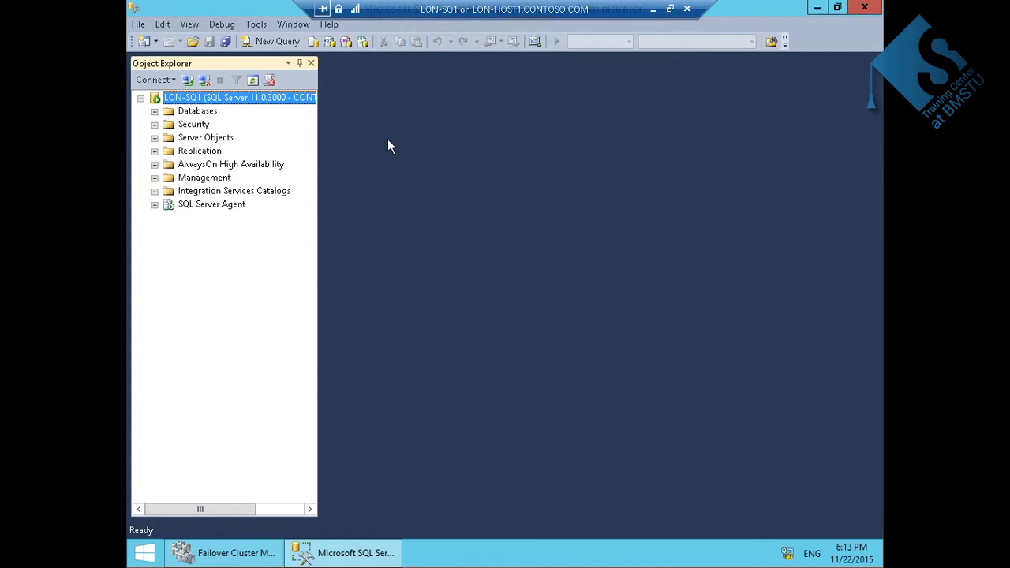
- Expand Databases > VirtualManagerDB > Security > Users to list the database's users
{"action": "left_click", "coordinate": [155, 112]}
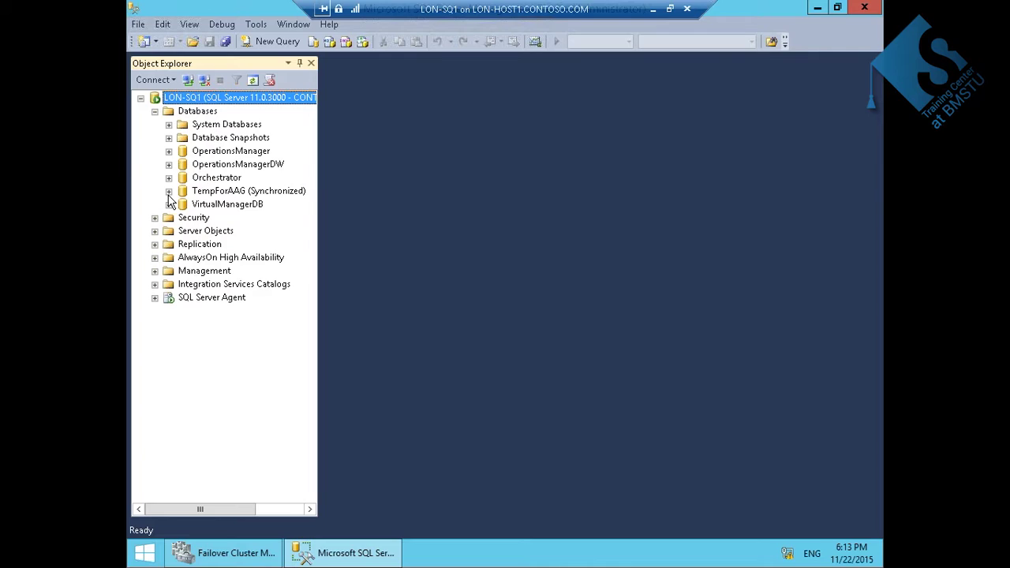
{"action": "left_click", "coordinate": [226, 205]}
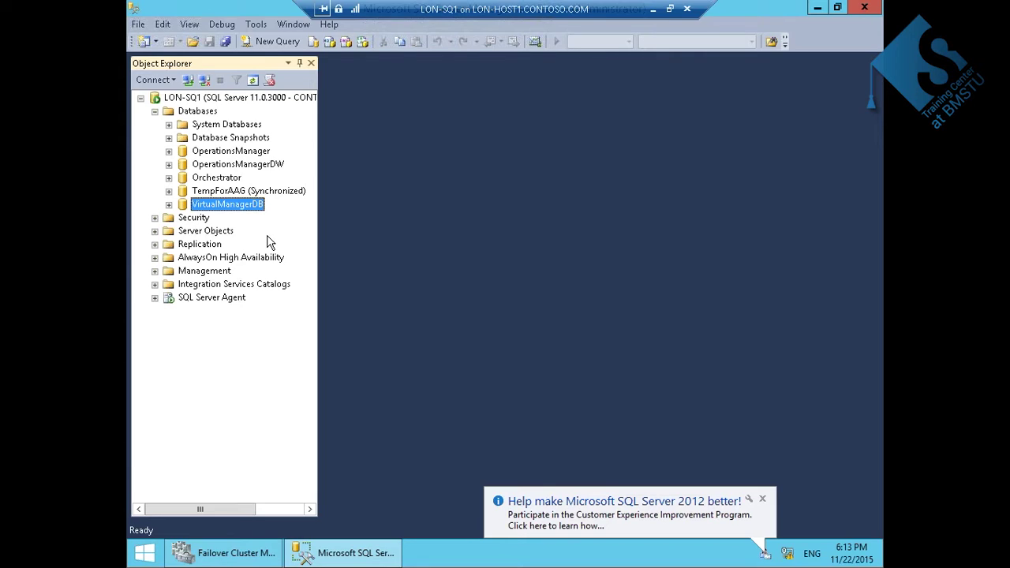
{"action": "left_click", "coordinate": [168, 204]}
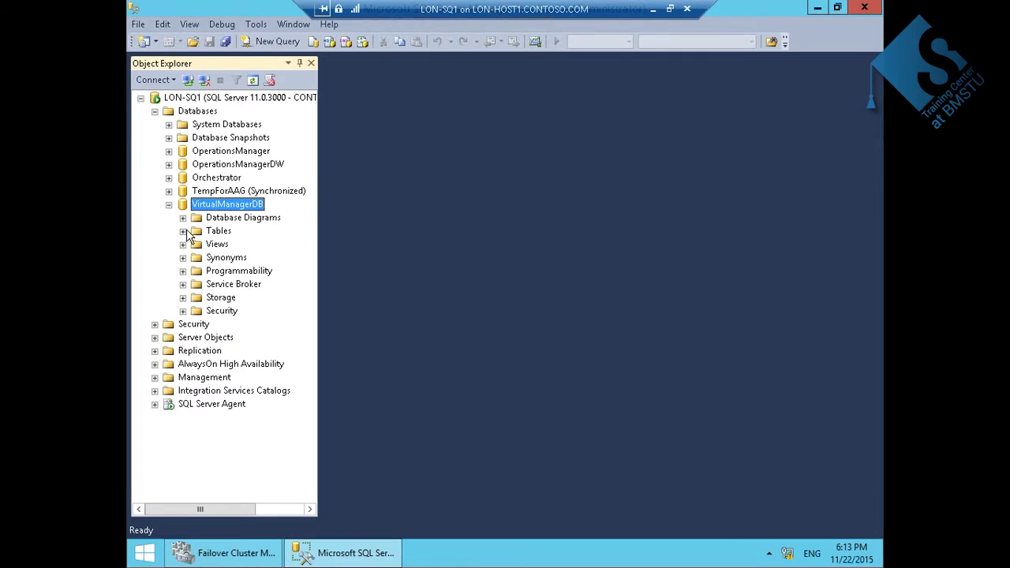
{"action": "left_click", "coordinate": [184, 311]}
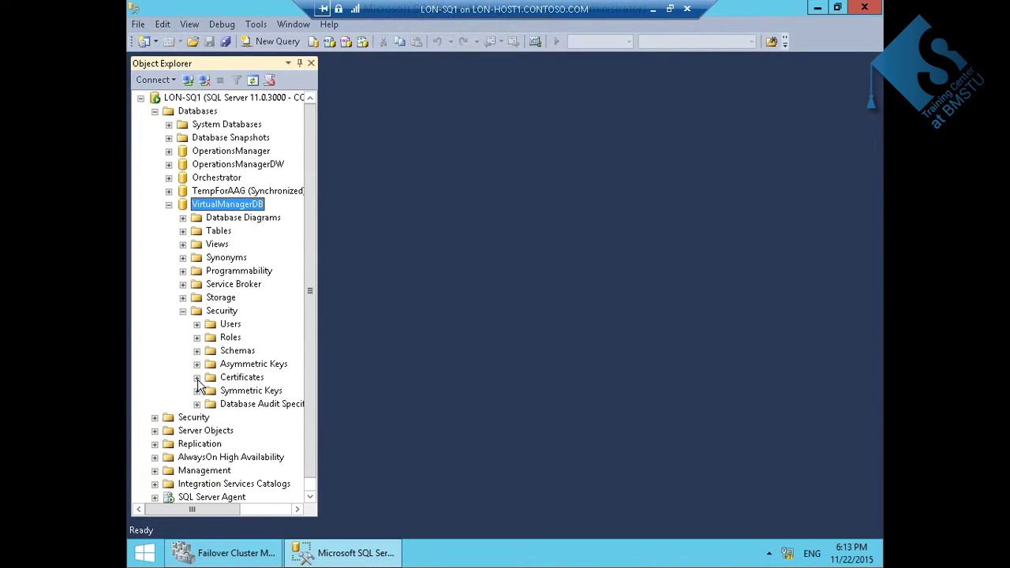
{"action": "left_click", "coordinate": [196, 325]}
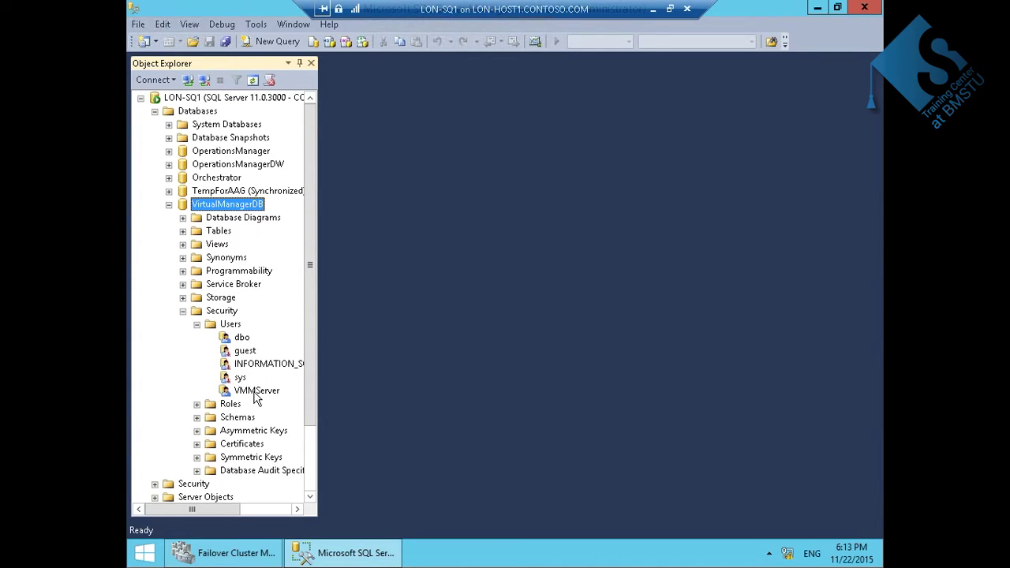
- Check the domain login mapped to the VMMServer user on its General page, then cancel
{"action": "left_click", "coordinate": [255, 392]}
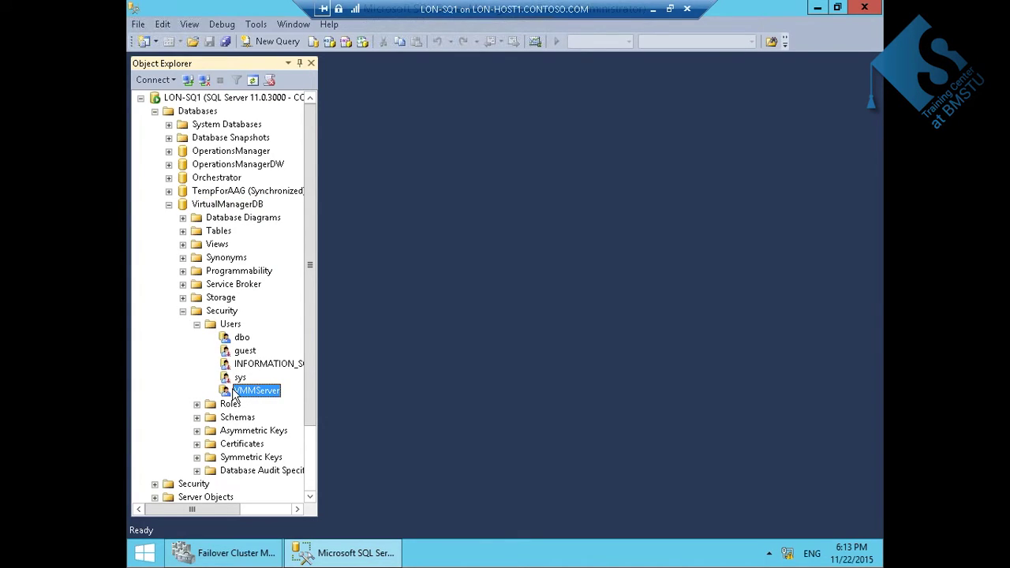
{"action": "double_click", "coordinate": [256, 392]}
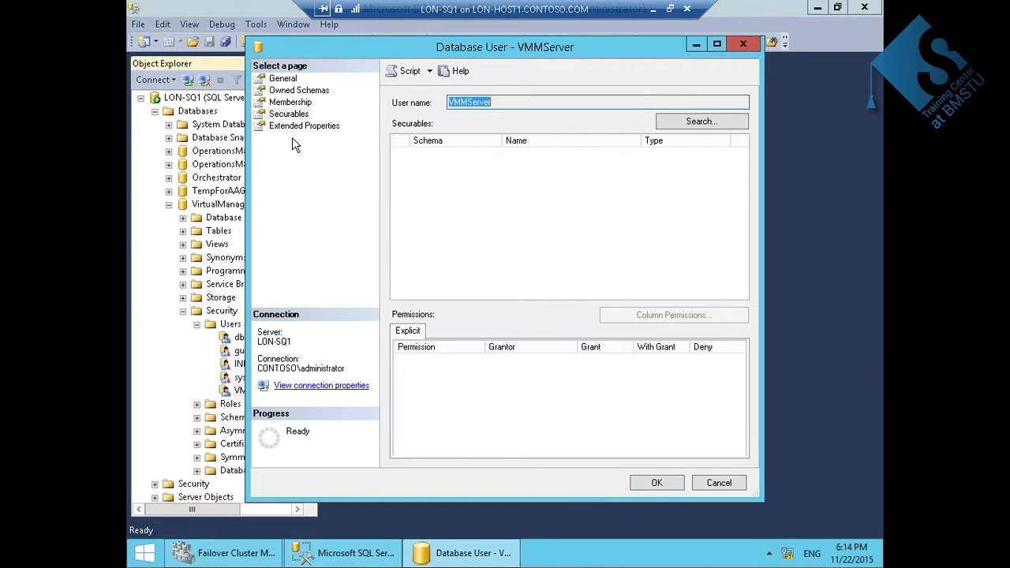
{"action": "left_click", "coordinate": [296, 80]}
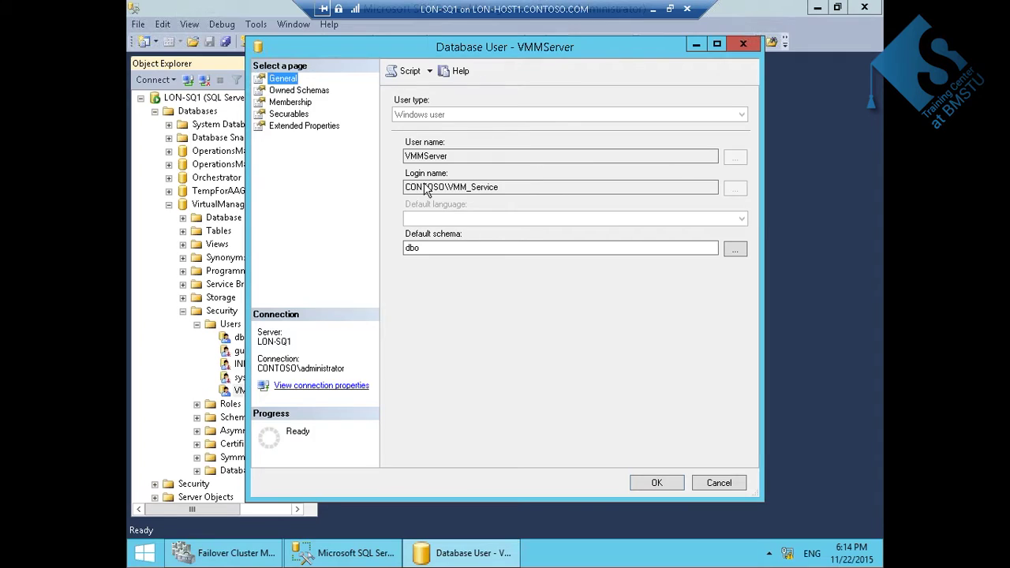
{"action": "left_click", "coordinate": [500, 187]}
{"action": "left_click_drag", "start_coordinate": [500, 187], "coordinate": [393, 190]}
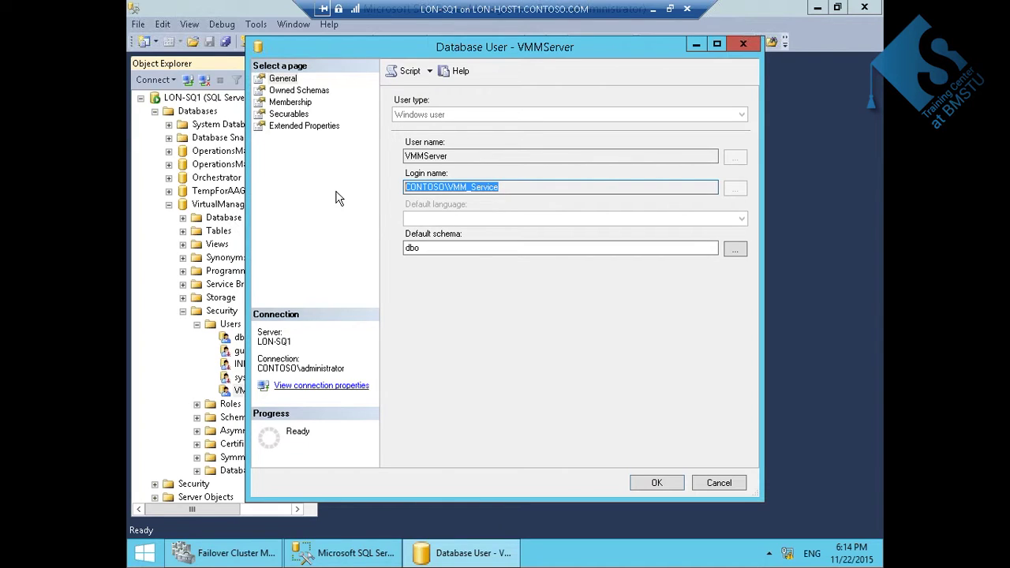
{"action": "left_click", "coordinate": [701, 483]}
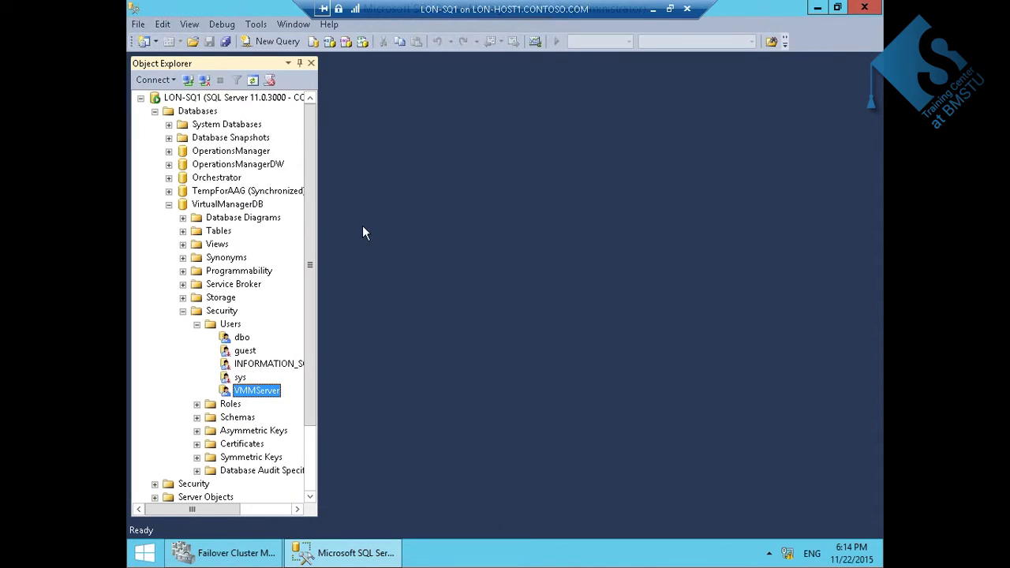
{"action": "left_click", "coordinate": [171, 207]}
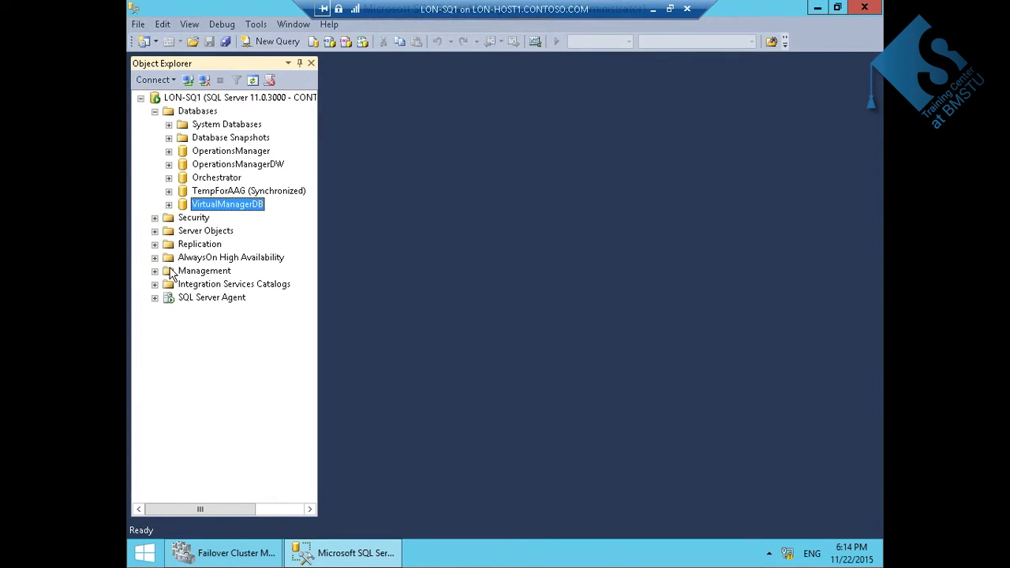
{"action": "left_click", "coordinate": [155, 218]}
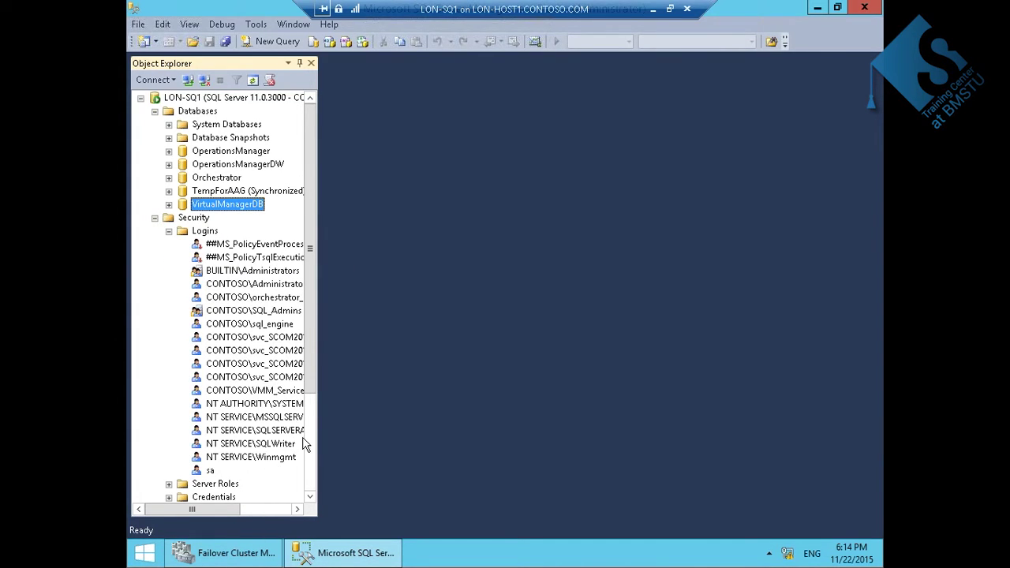
{"action": "left_click", "coordinate": [286, 393]}
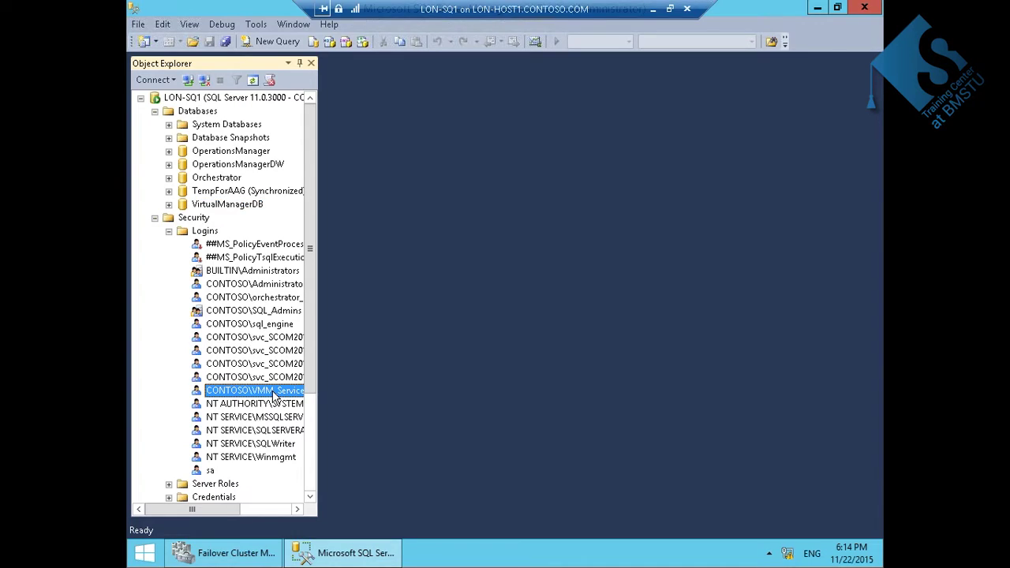
{"action": "left_click", "coordinate": [155, 218]}
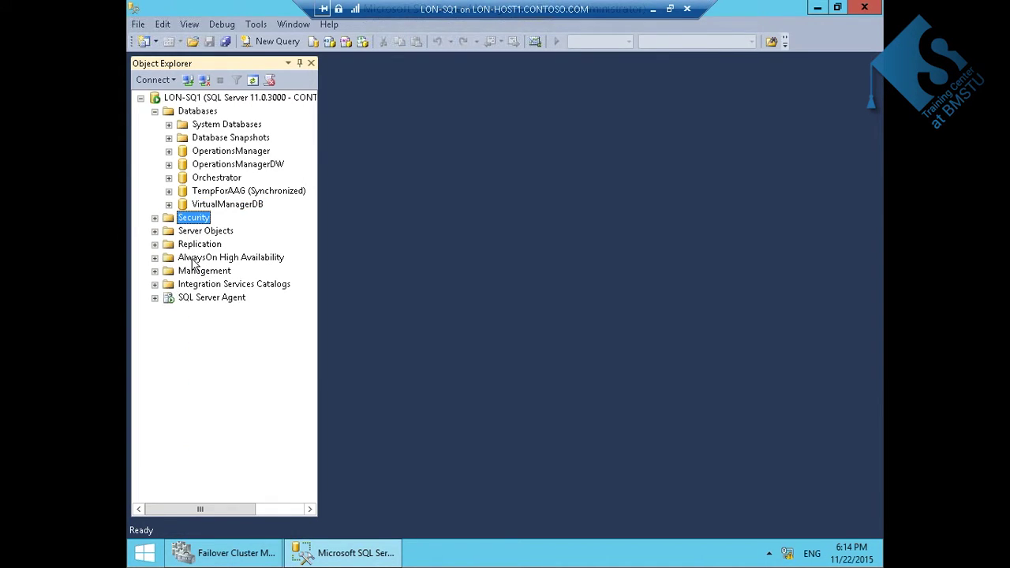
{"action": "left_click", "coordinate": [155, 259]}
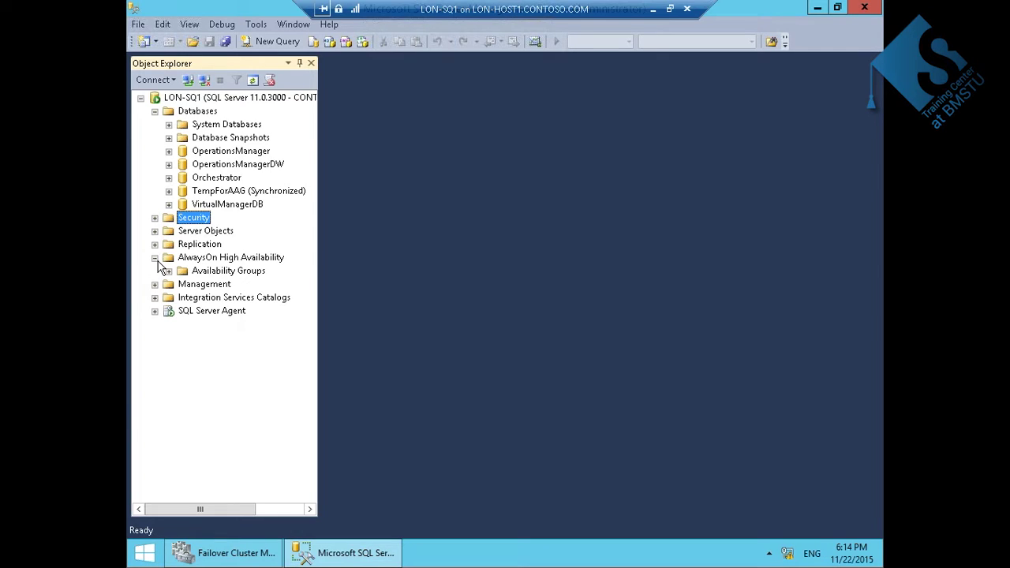
{"action": "left_click", "coordinate": [168, 271]}
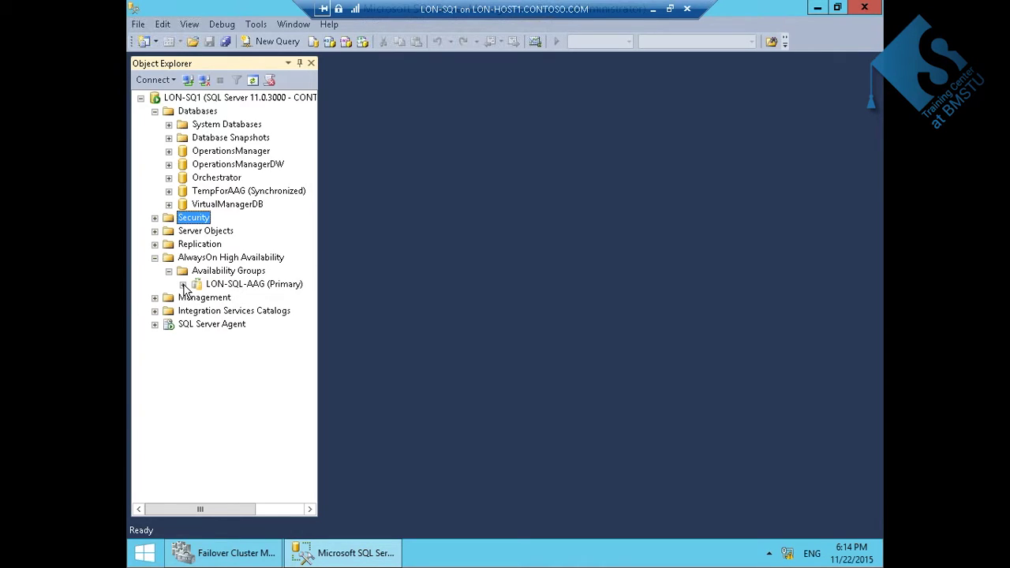
{"action": "left_click", "coordinate": [182, 285]}
{"action": "left_click", "coordinate": [267, 286]}
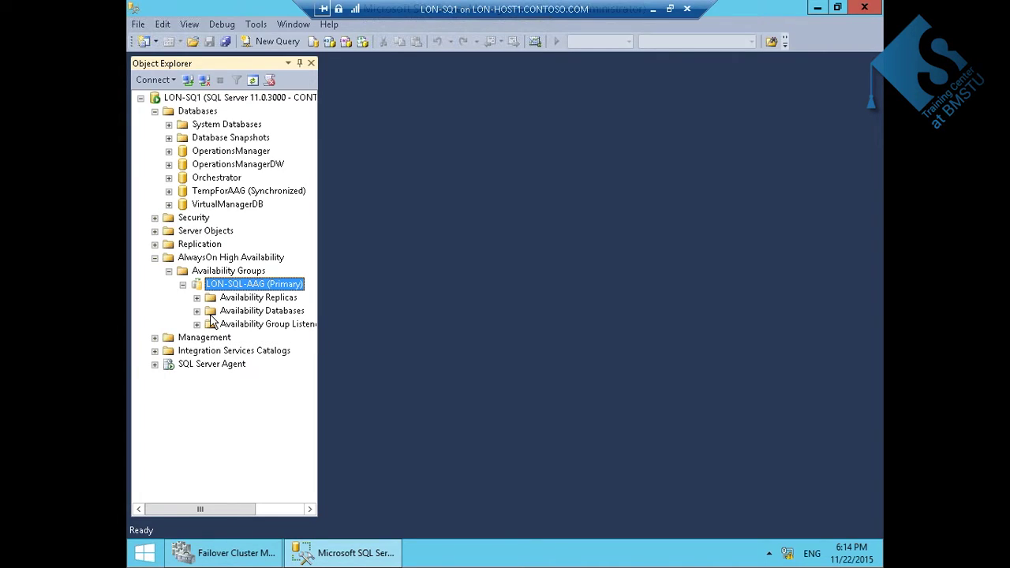
{"action": "right_click", "coordinate": [247, 288]}
{"action": "left_click", "coordinate": [312, 464]}
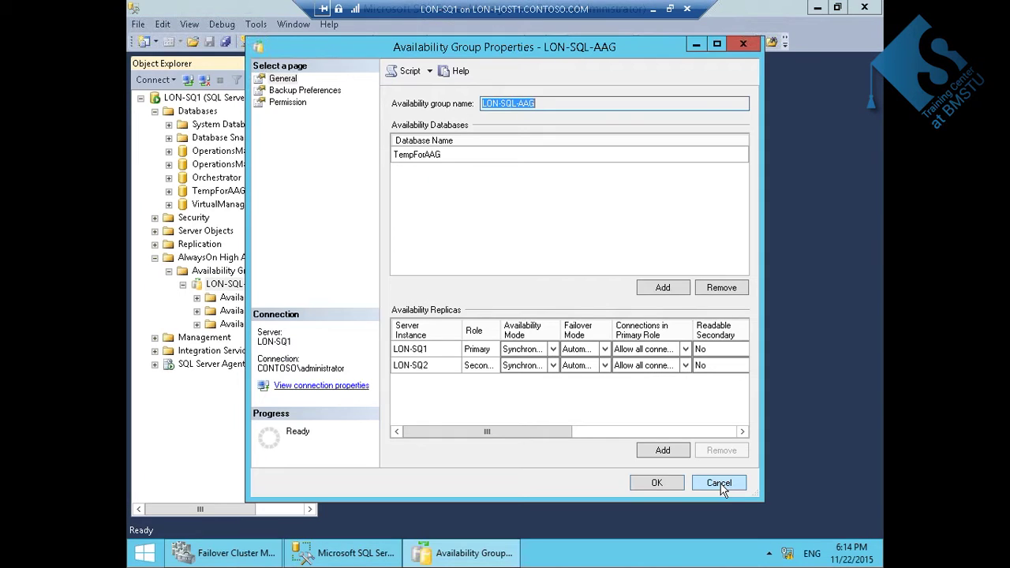
{"action": "left_click", "coordinate": [441, 153]}
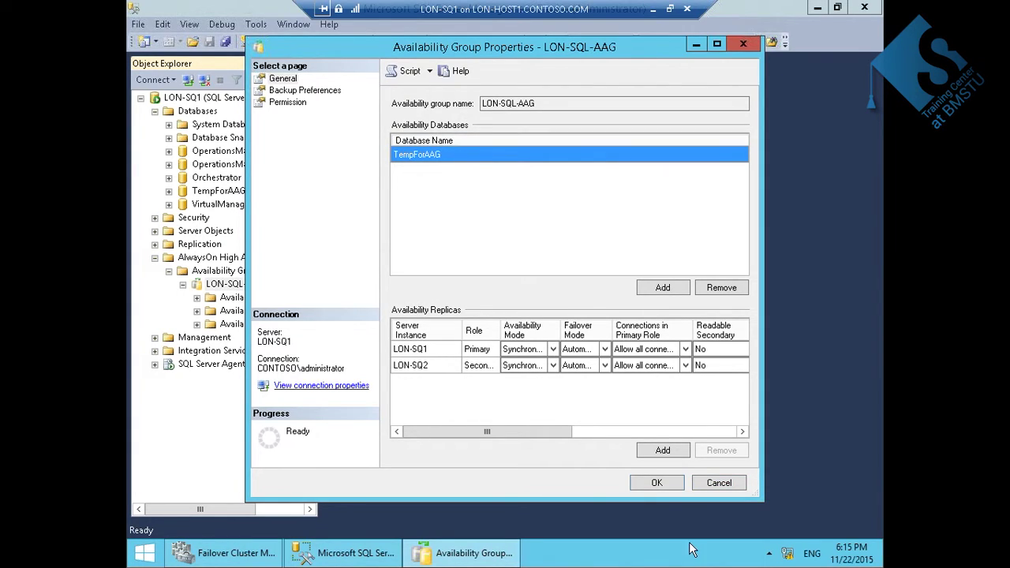
{"action": "left_click", "coordinate": [714, 484]}
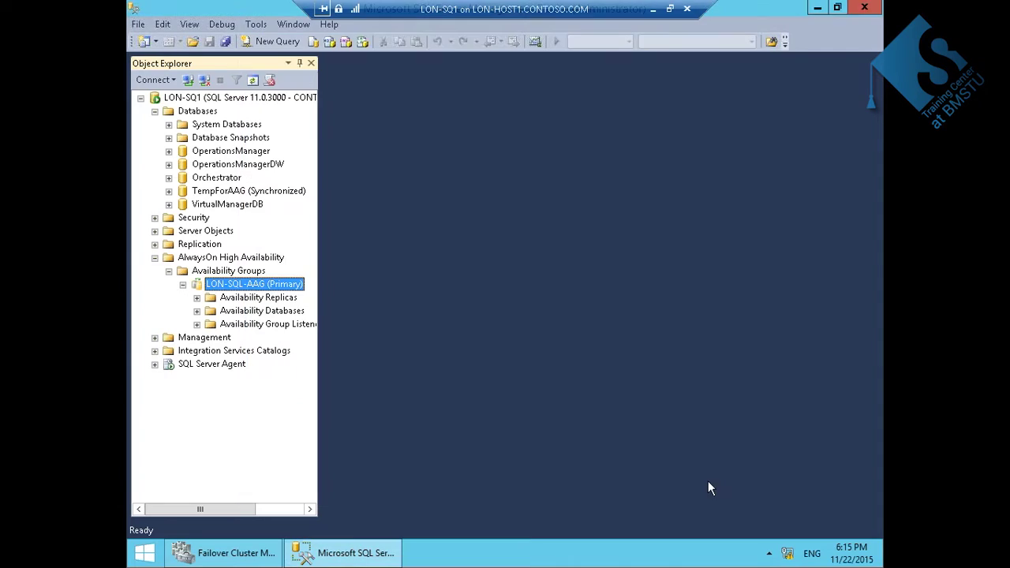
- Expand the availability databases and open VirtualManagerDB's Database Properties
{"action": "left_click", "coordinate": [198, 311]}
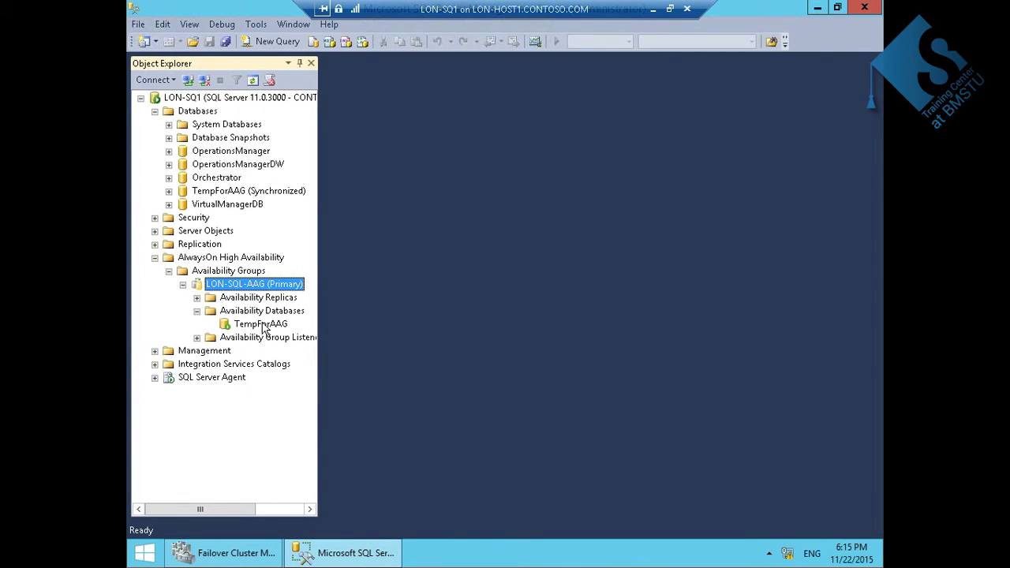
{"action": "left_click", "coordinate": [265, 325]}
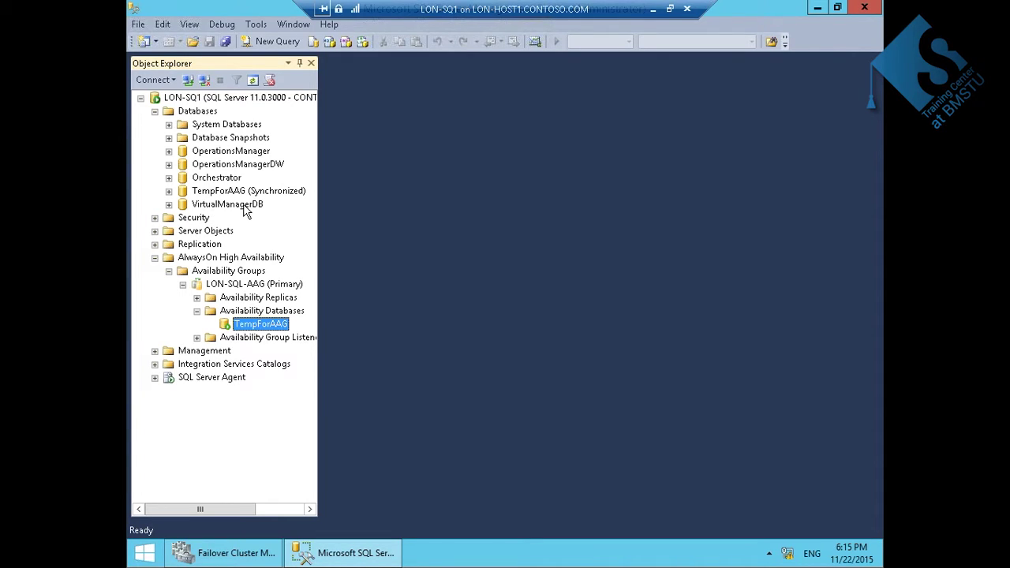
{"action": "left_click", "coordinate": [169, 205]}
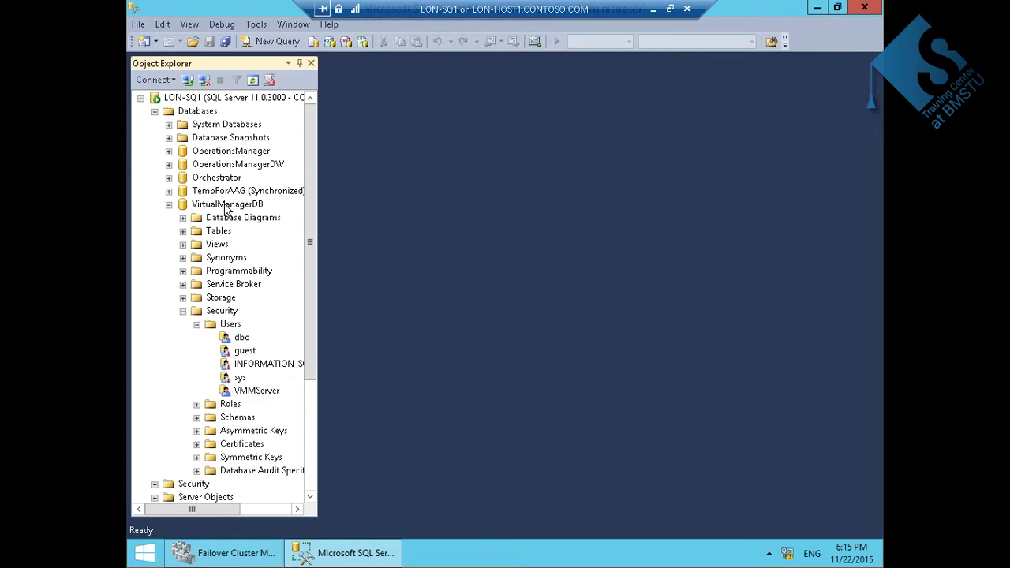
{"action": "right_click", "coordinate": [226, 207]}
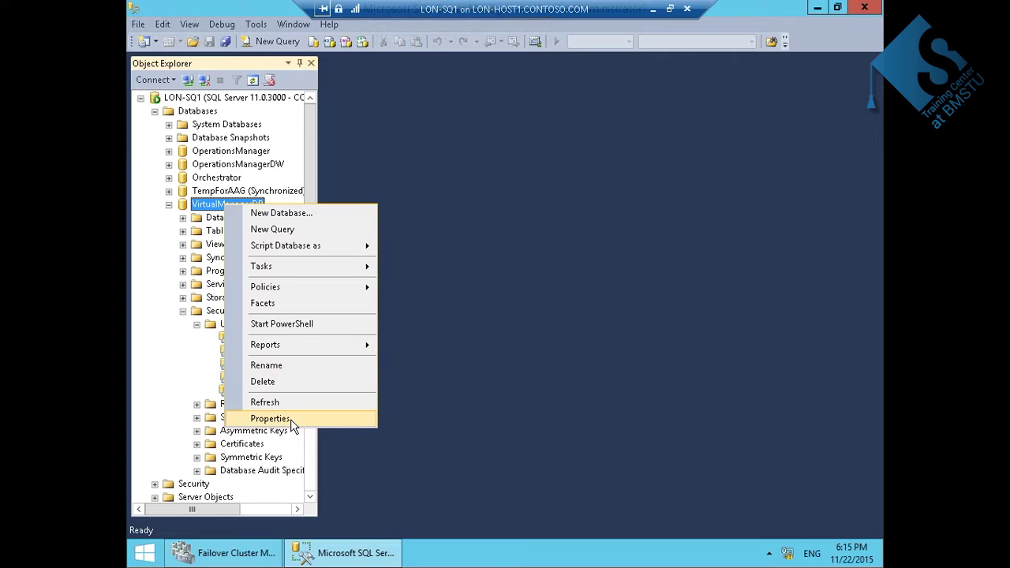
{"action": "left_click", "coordinate": [291, 419]}
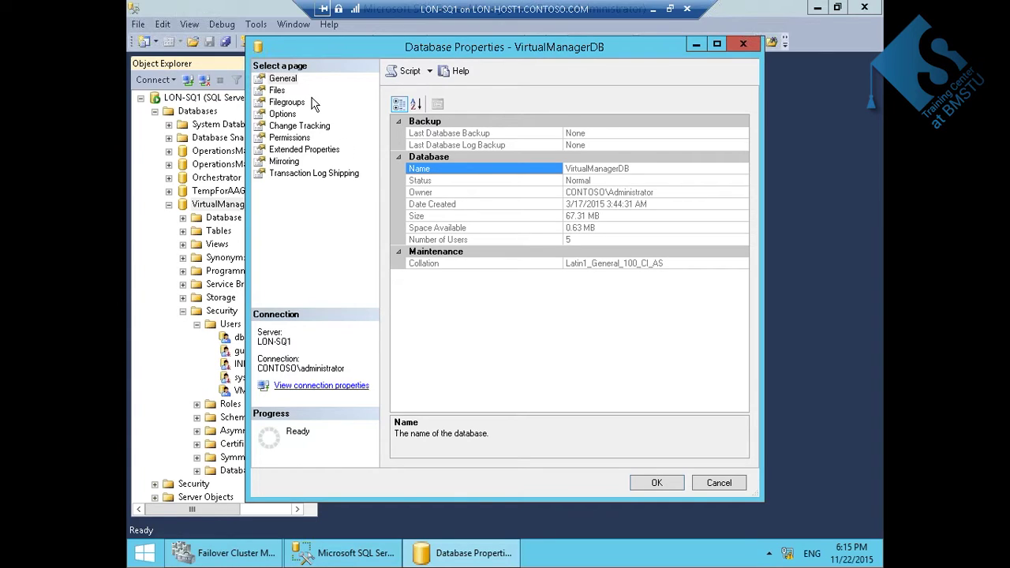
{"action": "left_click", "coordinate": [284, 79]}
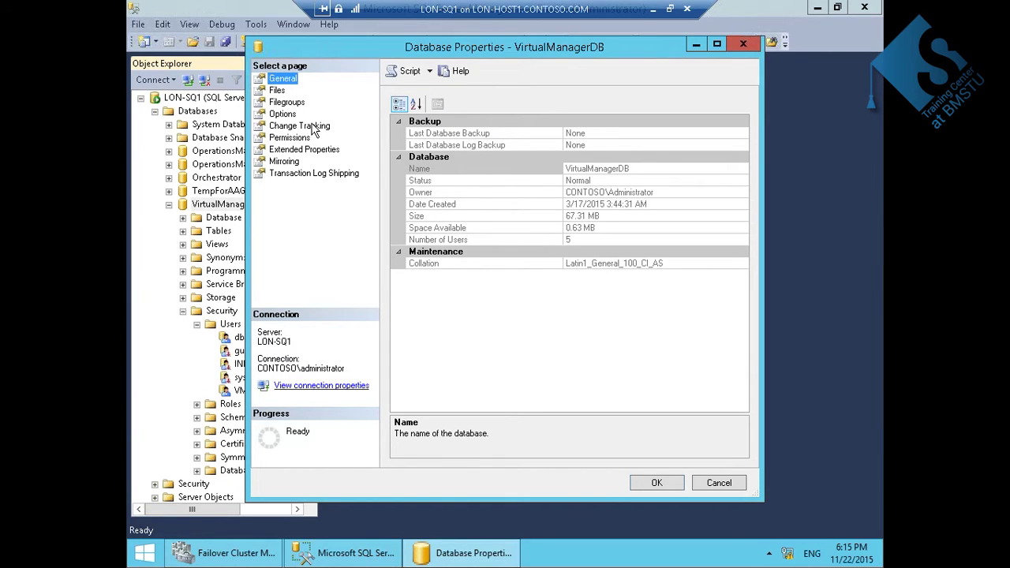
- Confirm the Options page shows the Simple recovery model, then minimize the LON-SQ1 session
{"action": "left_click", "coordinate": [288, 114]}
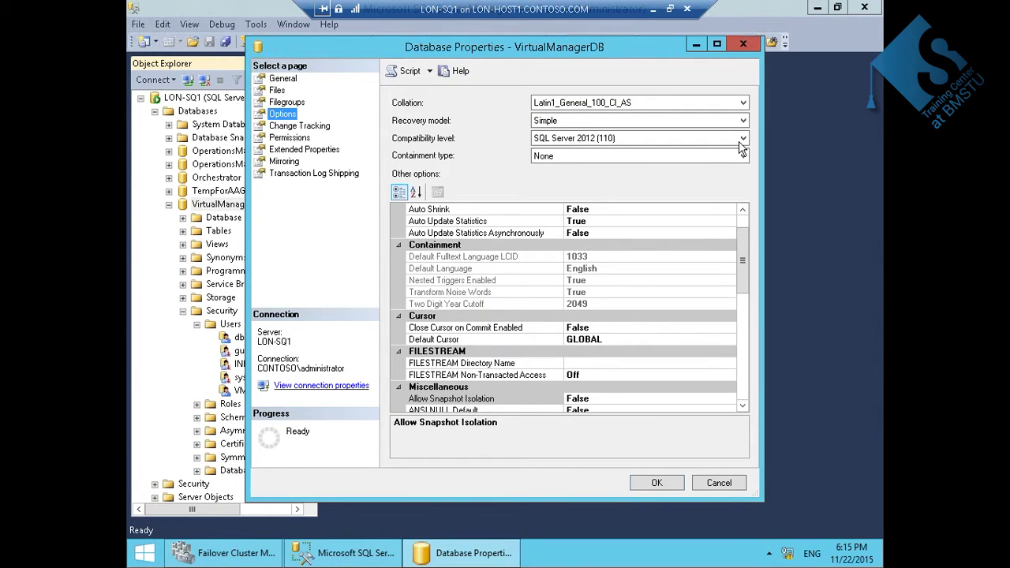
{"action": "left_click", "coordinate": [742, 121]}
{"action": "left_click", "coordinate": [734, 121]}
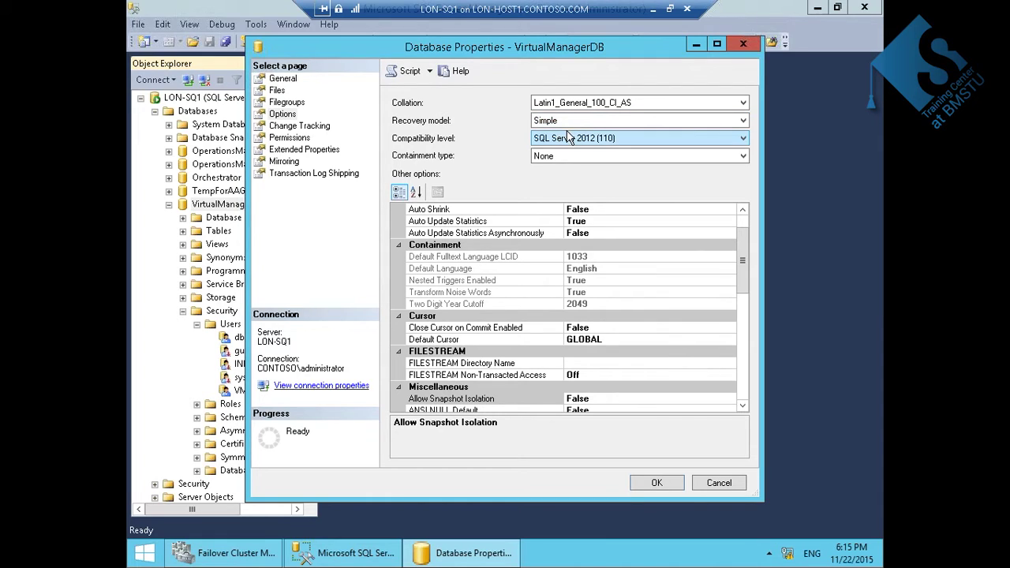
{"action": "left_click", "coordinate": [650, 9]}
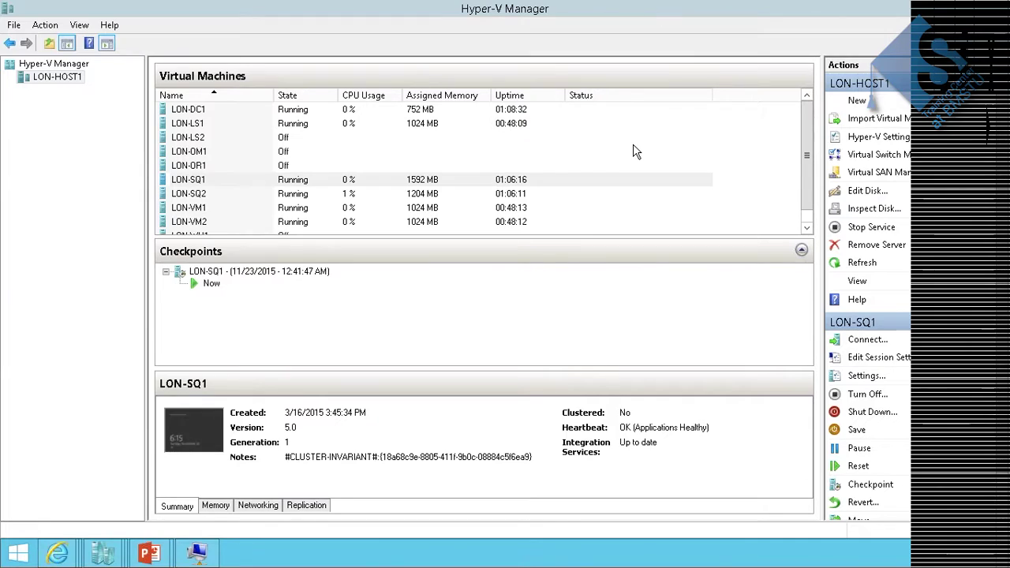
- Connect to LON-VM1 and sign in as the domain administrator, re-entering the password after an error
{"action": "left_click", "coordinate": [198, 208]}
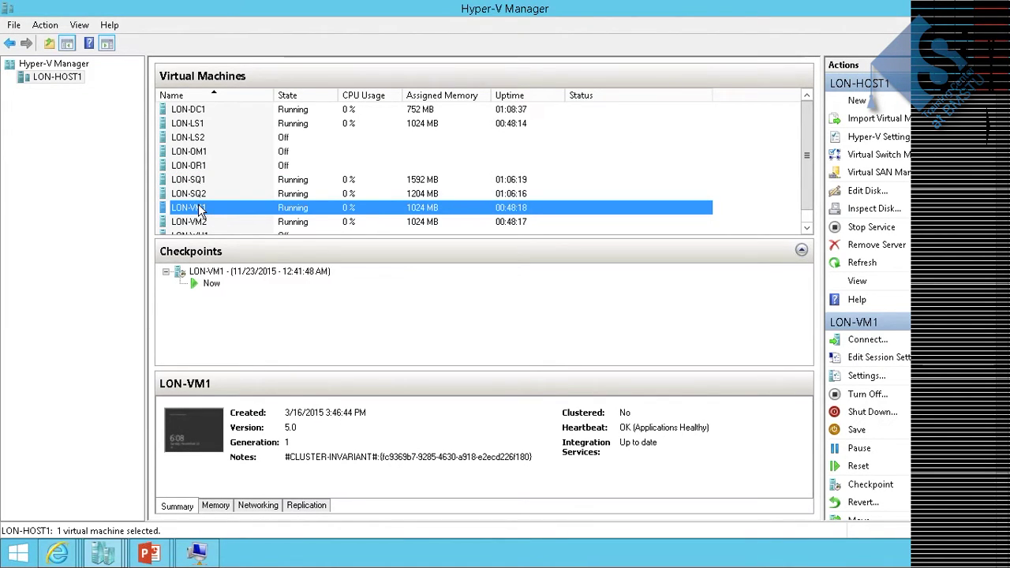
{"action": "double_click", "coordinate": [199, 210]}
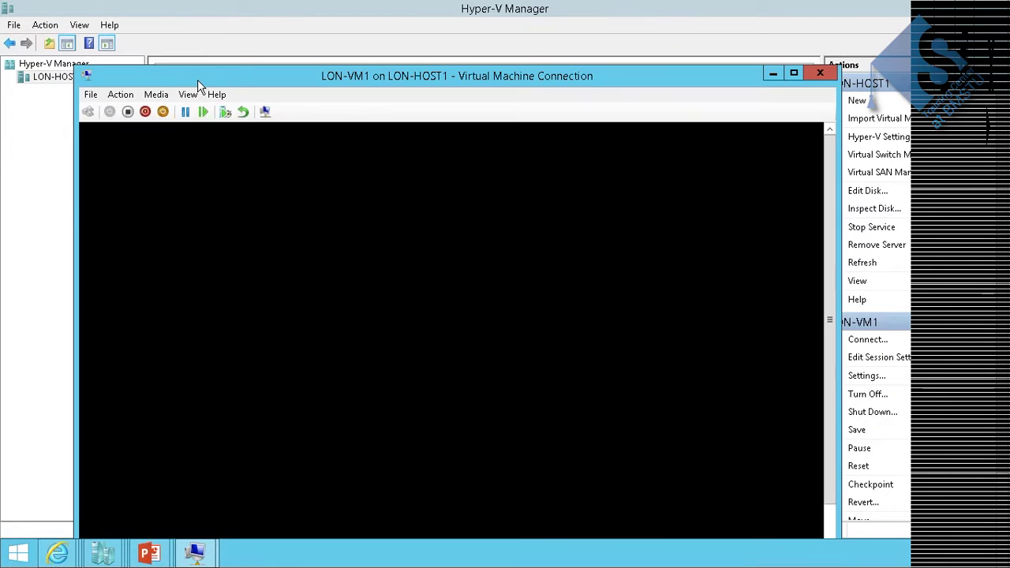
{"action": "double_click", "coordinate": [197, 80]}
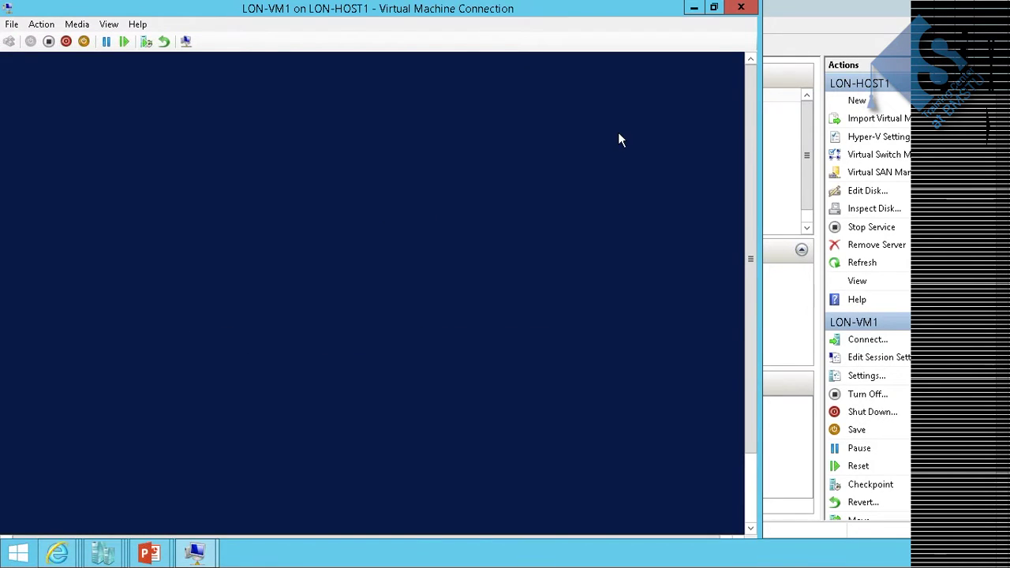
{"action": "left_click", "coordinate": [287, 269]}
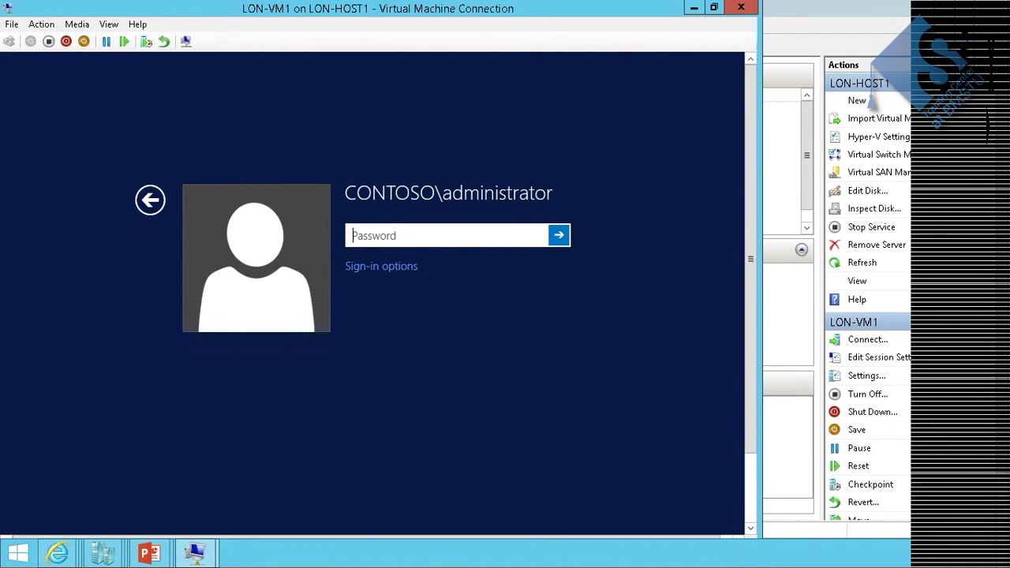
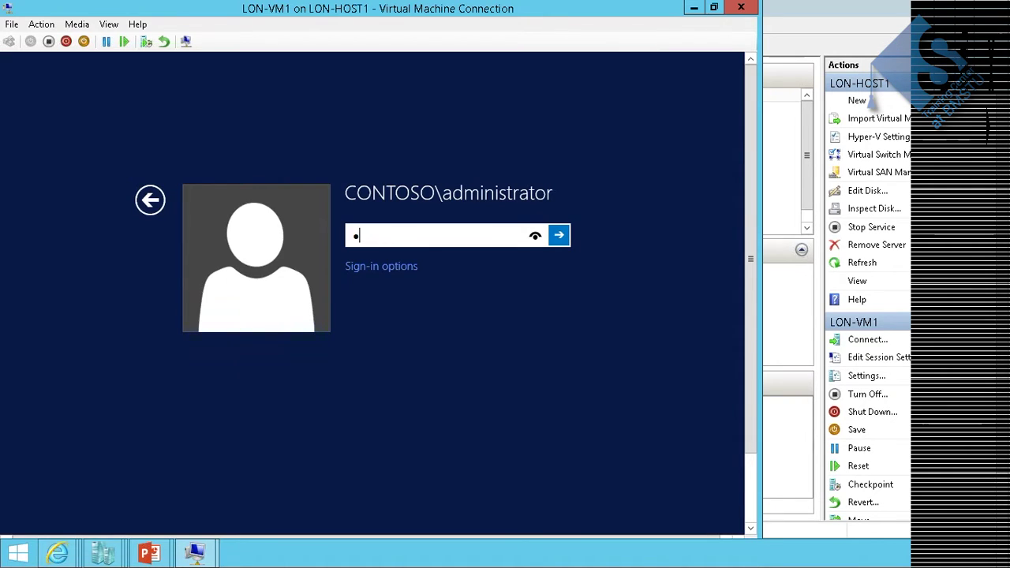
{"action": "key", "text": "Return"}
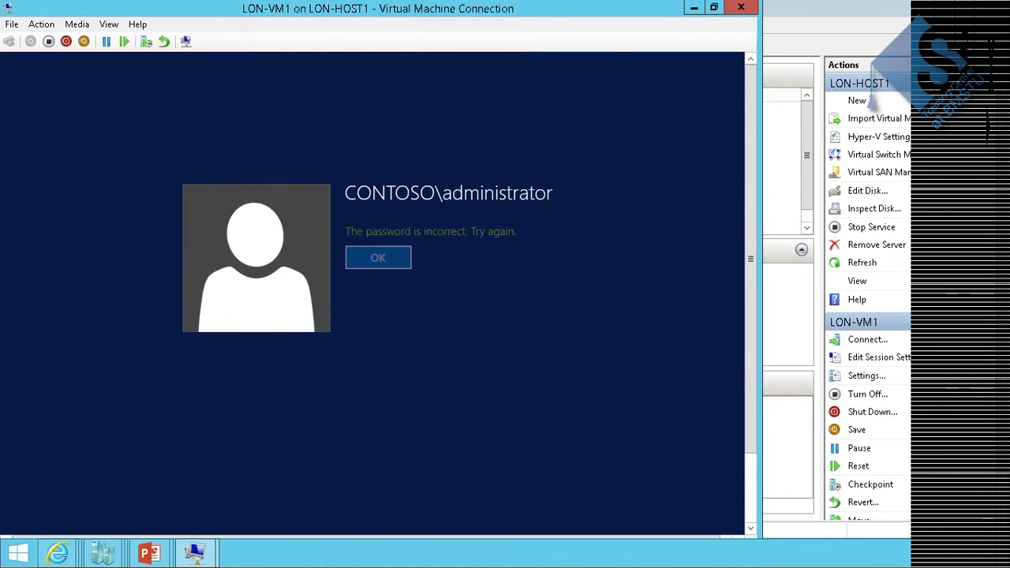
{"action": "key", "text": "Return"}
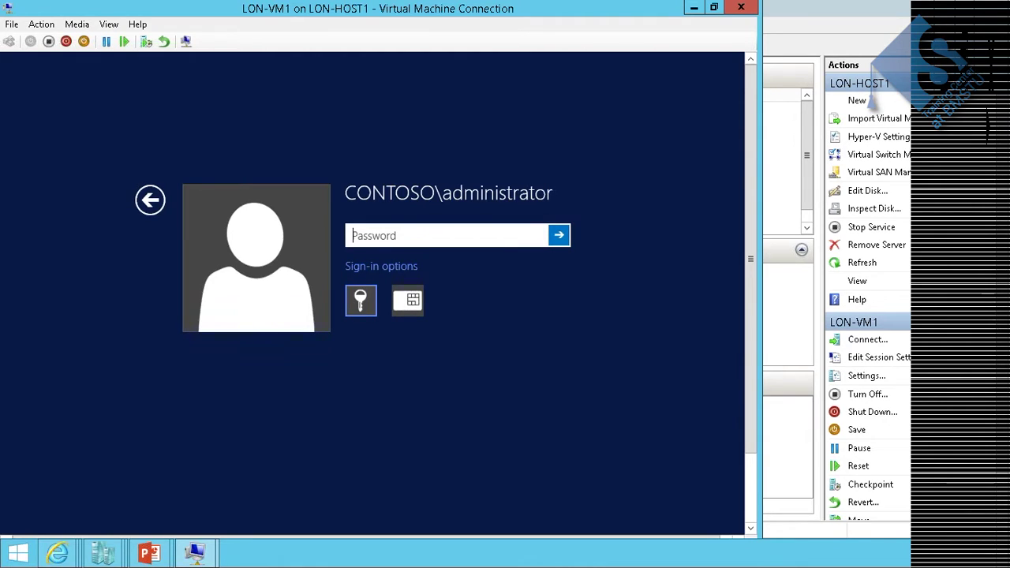
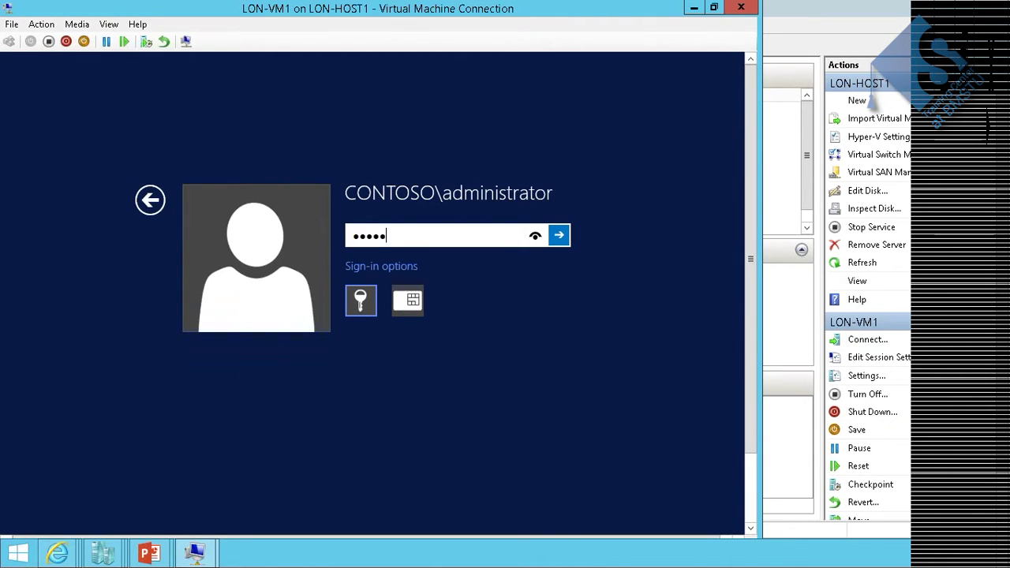
{"action": "key", "text": "Return"}
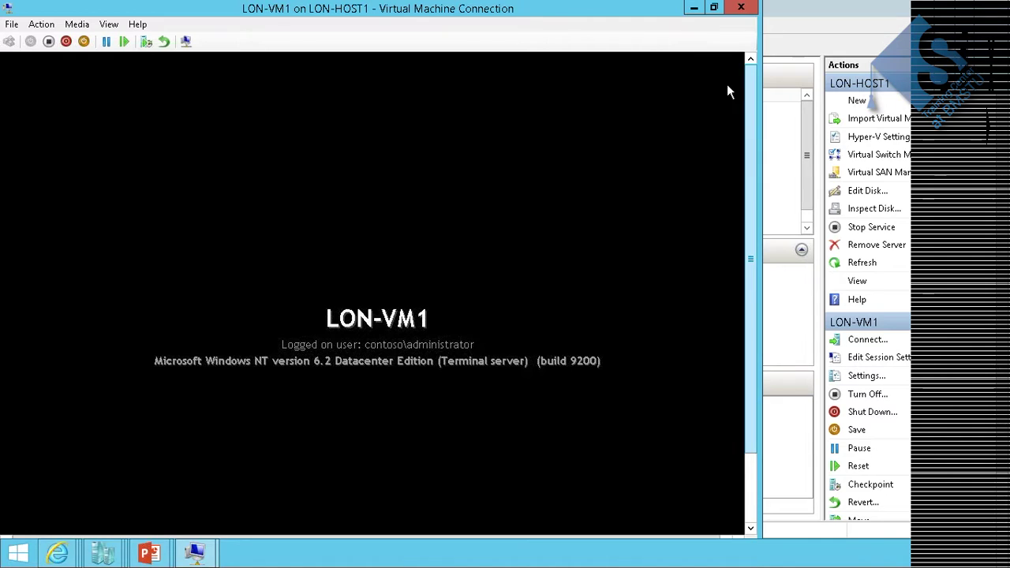
- Switch the LON-VM1 connection to Full Screen Mode
{"action": "left_click", "coordinate": [109, 25]}
{"action": "left_click", "coordinate": [134, 42]}
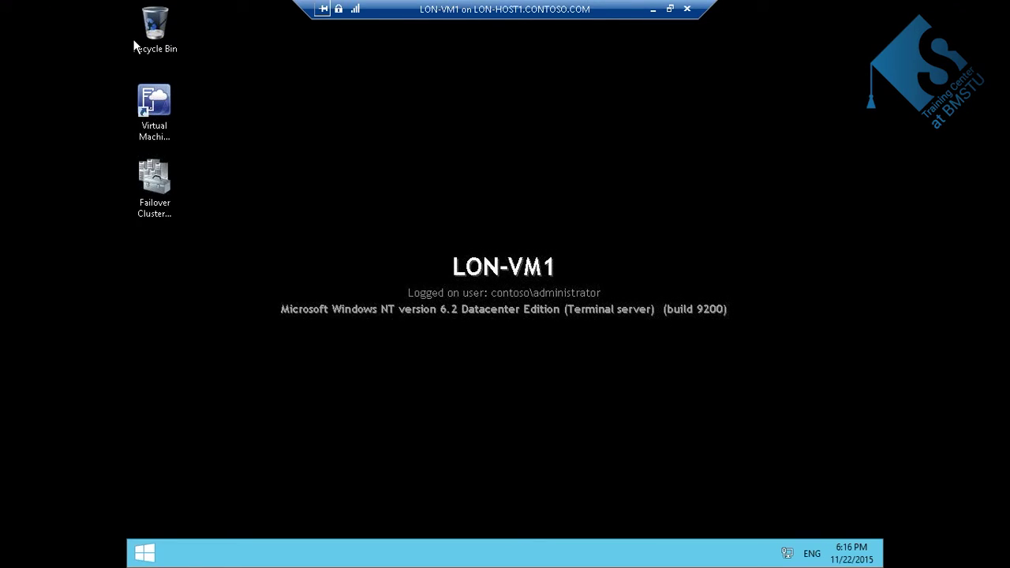
{"action": "left_click", "coordinate": [157, 181]}
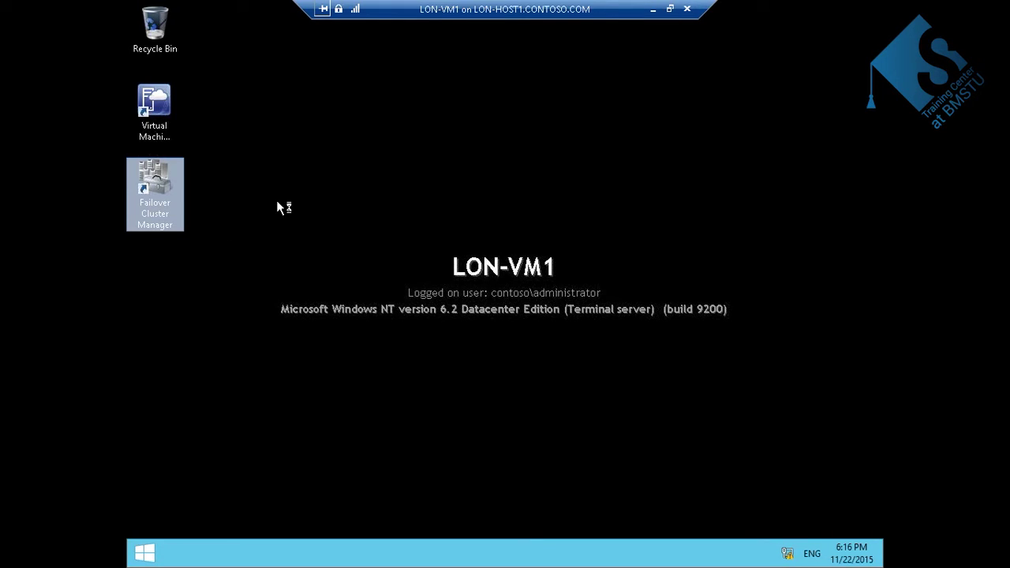
- Launch Failover Cluster Manager after cancelling the VMM console's Connect to Server prompt
{"action": "left_click", "coordinate": [151, 103]}
{"action": "double_click", "coordinate": [150, 103]}
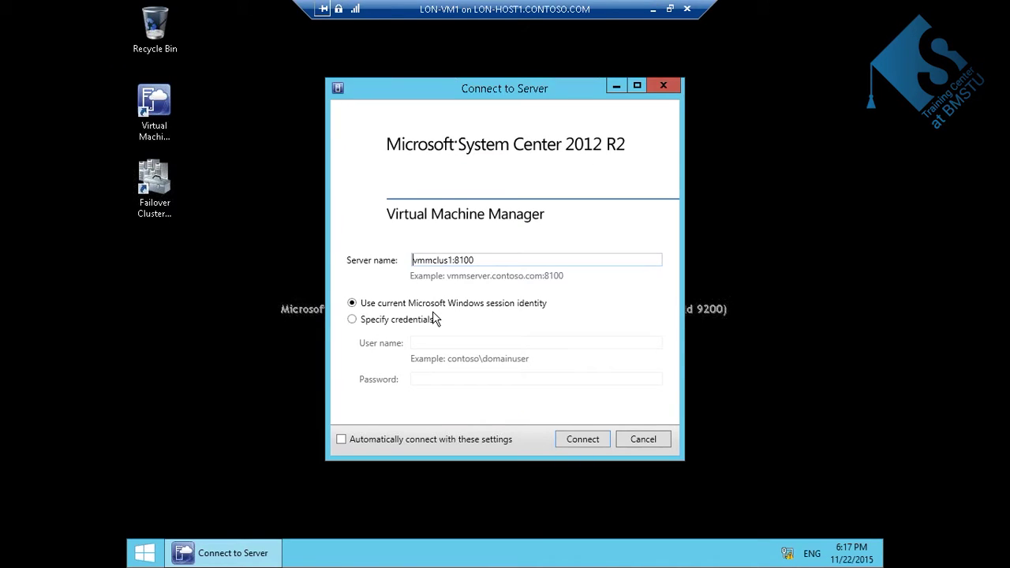
{"action": "left_click", "coordinate": [663, 87]}
{"action": "left_click", "coordinate": [168, 199]}
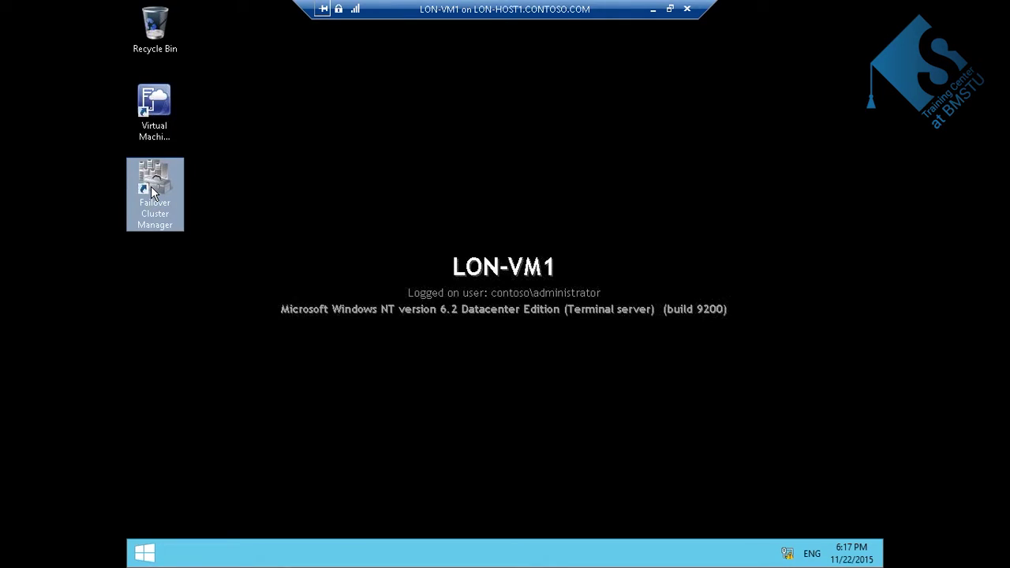
{"action": "double_click", "coordinate": [151, 186]}
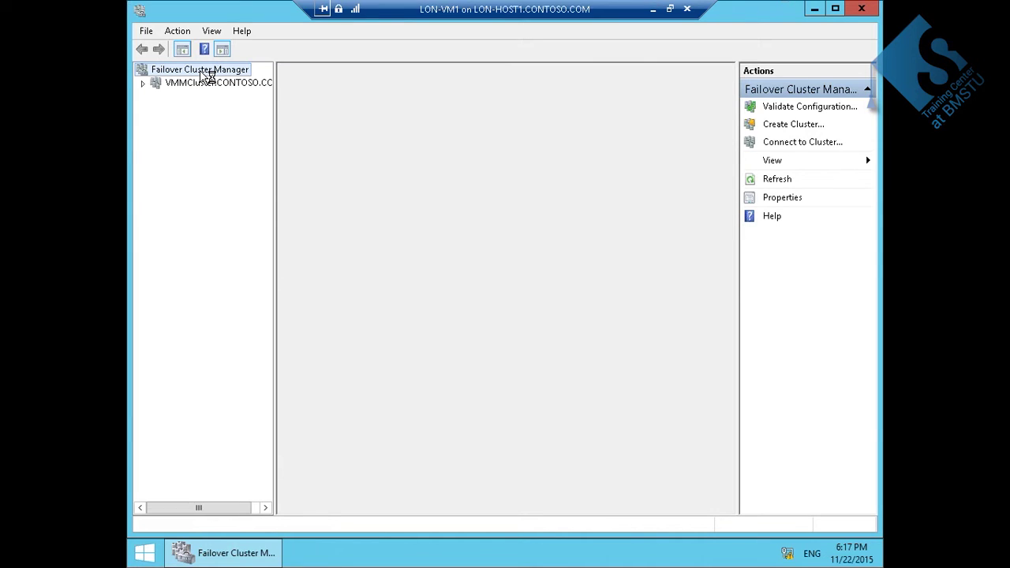
- Stop the VMMClus1 role under VMMCluster's Roles
{"action": "left_click", "coordinate": [144, 84]}
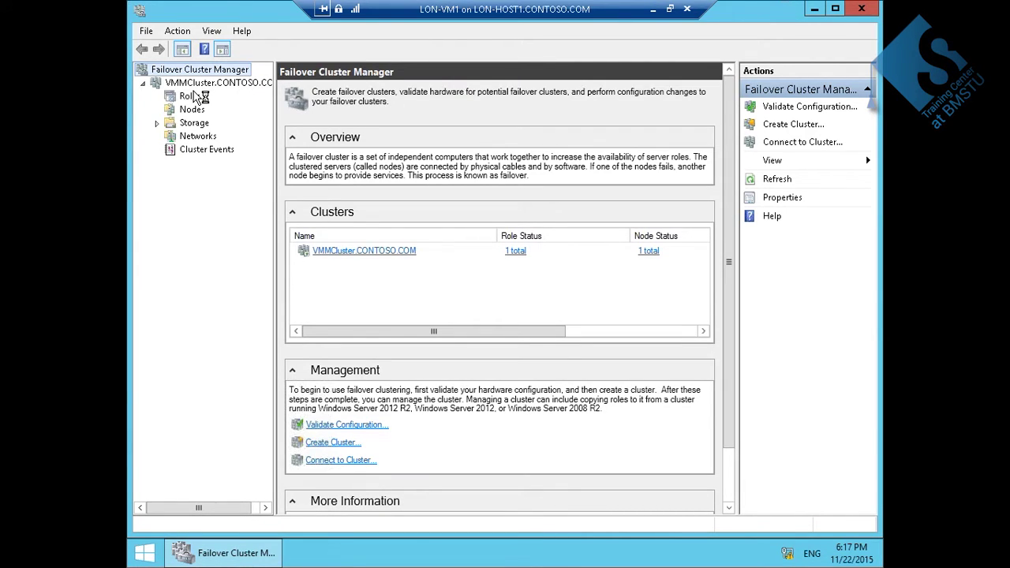
{"action": "left_click", "coordinate": [191, 95]}
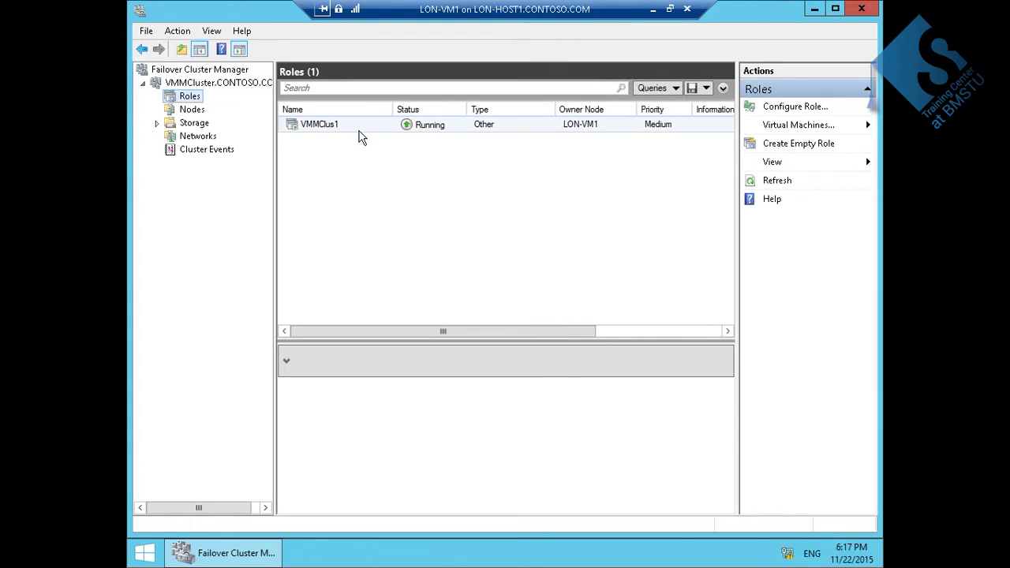
{"action": "left_click", "coordinate": [347, 129]}
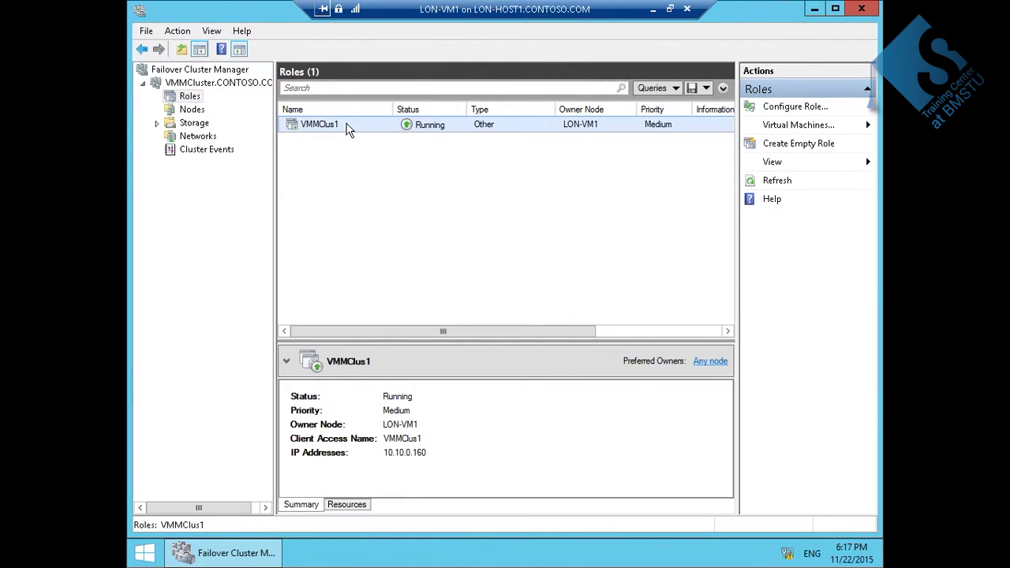
{"action": "right_click", "coordinate": [347, 124]}
{"action": "left_click", "coordinate": [404, 154]}
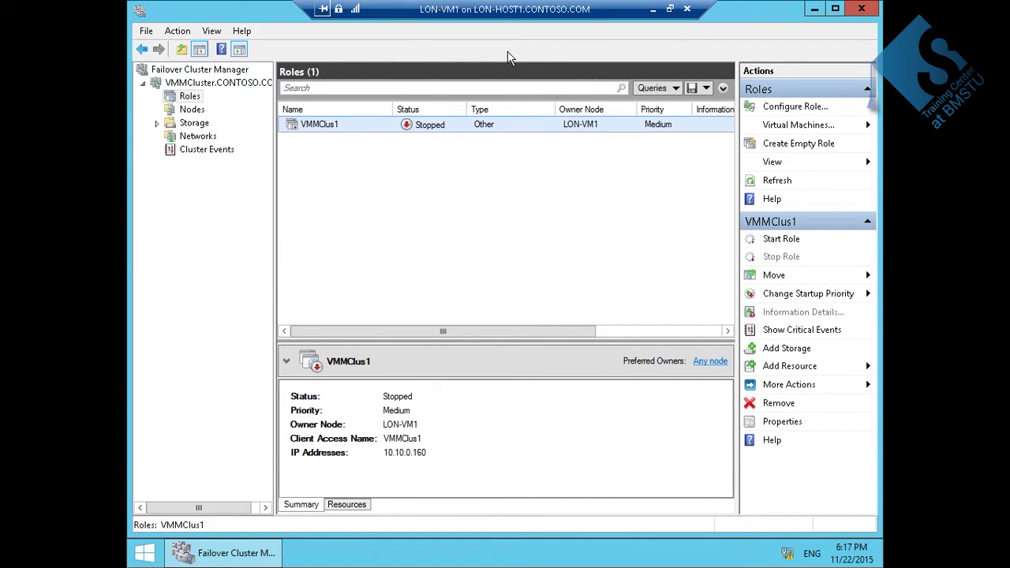
- Minimize LON-VM1 and bring back the LON-SQ1 window showing VirtualManagerDB's Database Properties
{"action": "left_click", "coordinate": [652, 9]}
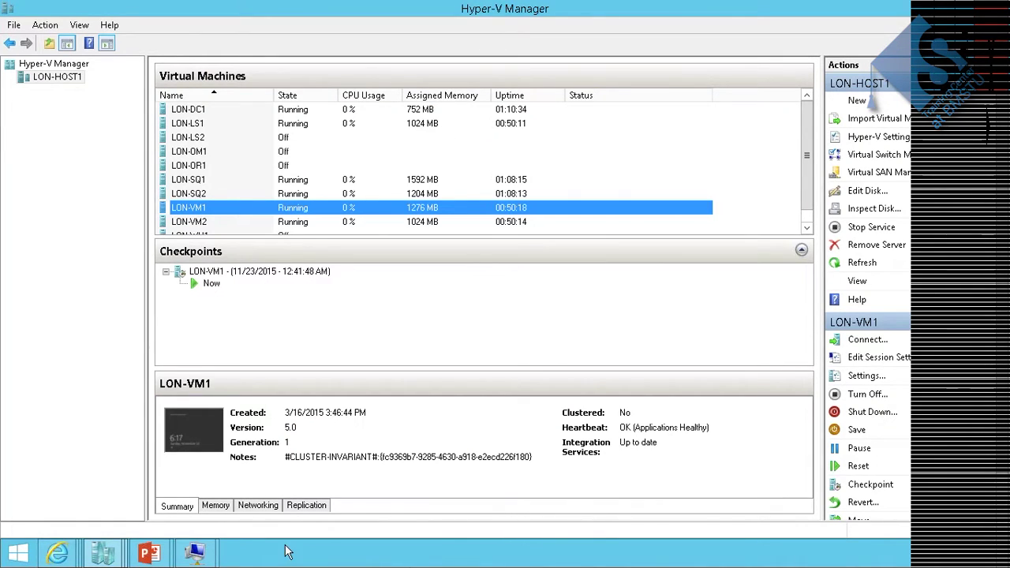
{"action": "left_click", "coordinate": [196, 553]}
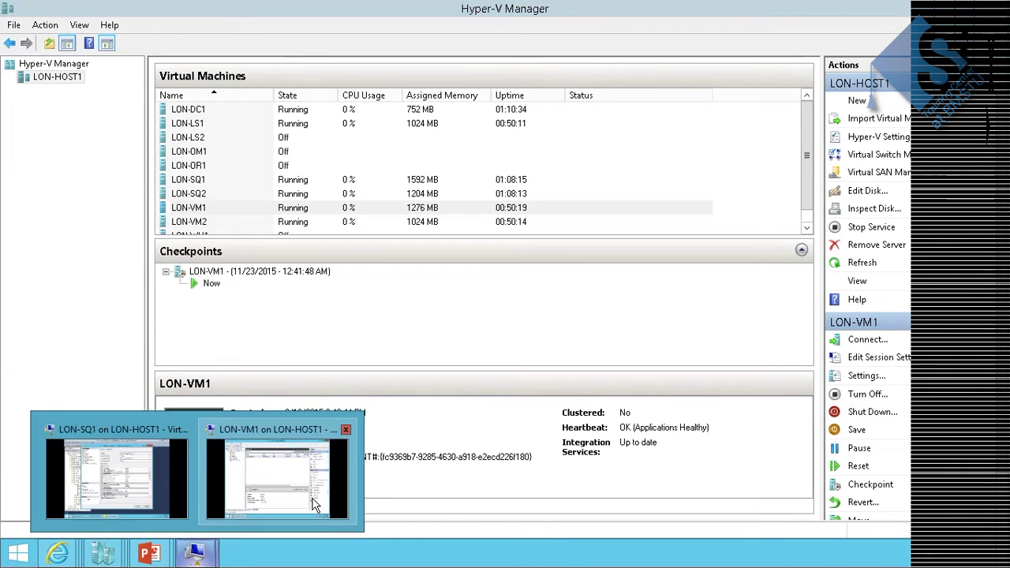
{"action": "left_click", "coordinate": [102, 422]}
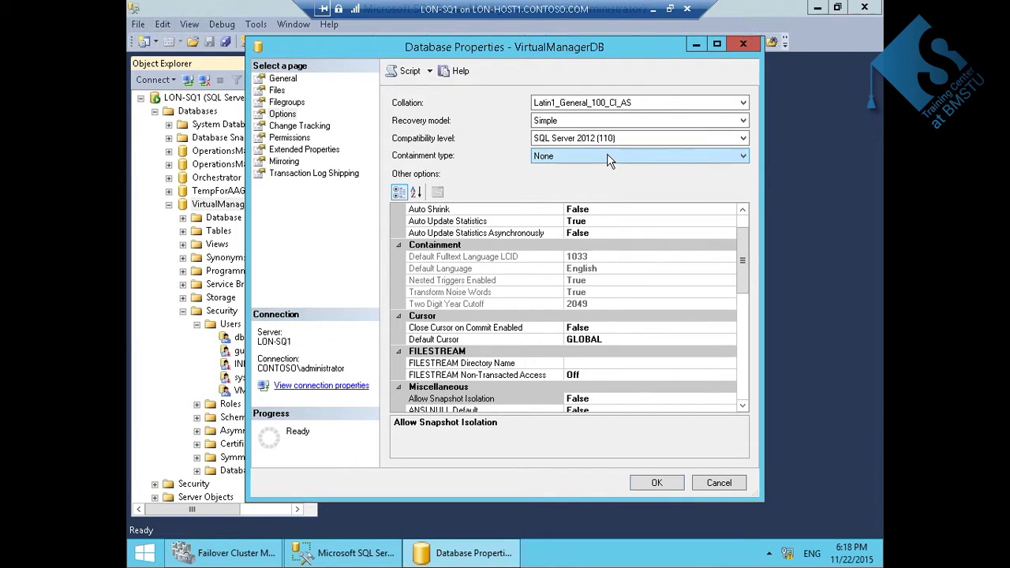
- Change VirtualManagerDB's recovery model from Simple to Full and confirm with OK
{"action": "left_click", "coordinate": [736, 120]}
{"action": "left_click", "coordinate": [584, 129]}
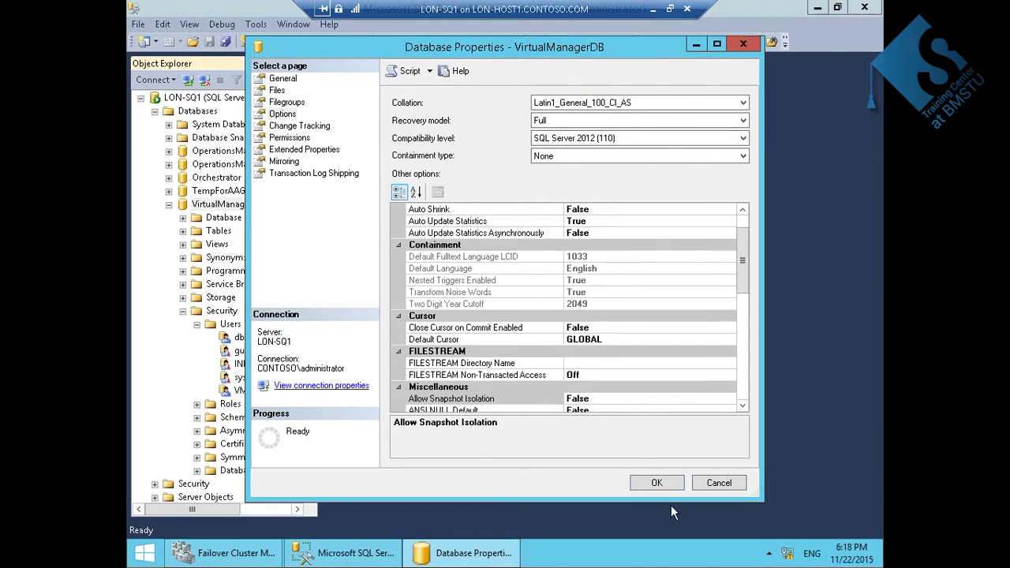
{"action": "left_click", "coordinate": [656, 483]}
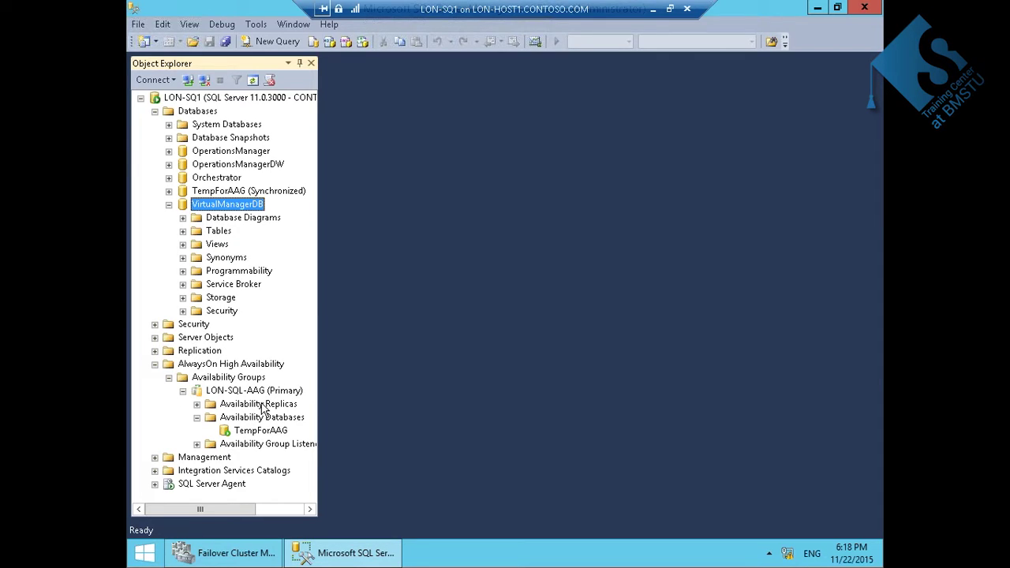
- Start the Add Database wizard for LON-SQL-AAG, then cancel it
{"action": "right_click", "coordinate": [217, 391]}
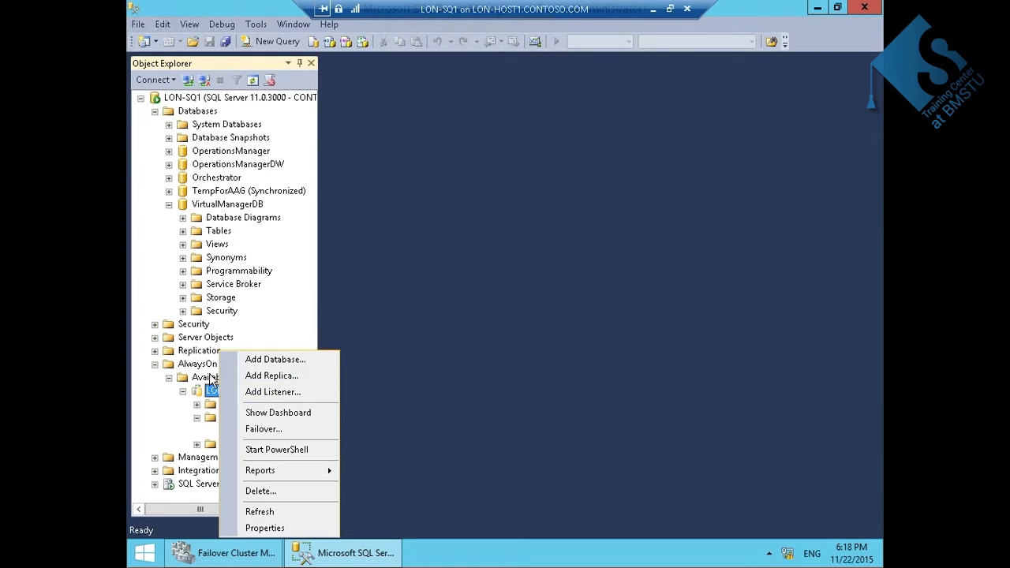
{"action": "left_click", "coordinate": [293, 361]}
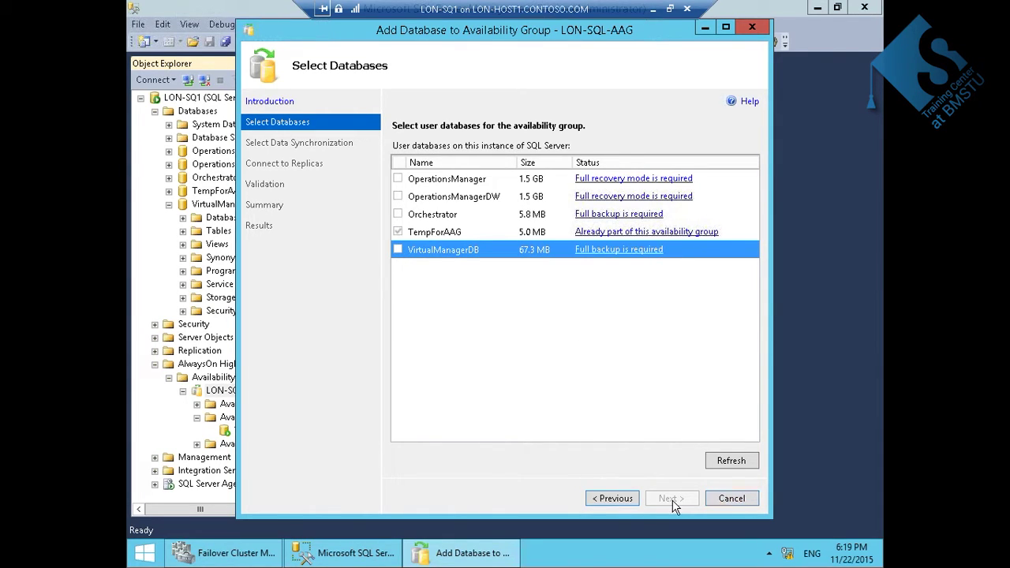
{"action": "left_click", "coordinate": [726, 499]}
{"action": "left_click", "coordinate": [574, 329]}
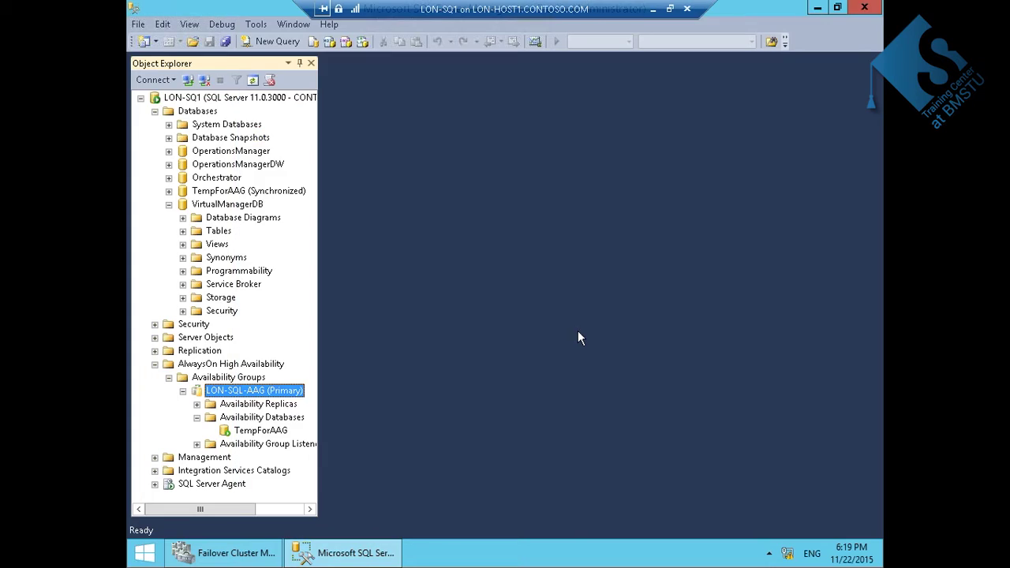
- Run a full backup of VirtualManagerDB via Tasks > Back Up and dismiss the success message
{"action": "left_click", "coordinate": [251, 207]}
{"action": "right_click", "coordinate": [257, 207]}
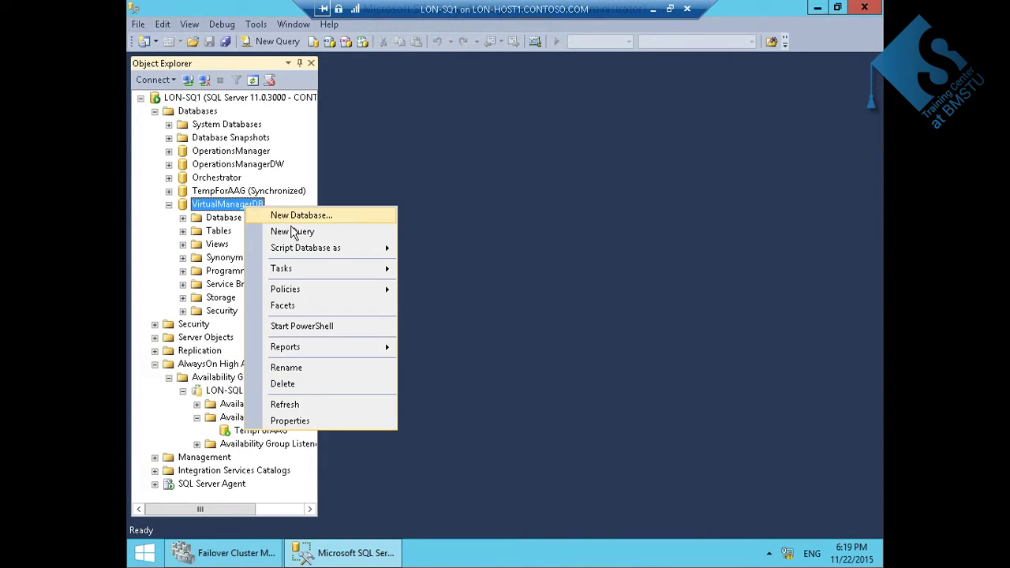
{"action": "mouse_move", "coordinate": [321, 273]}
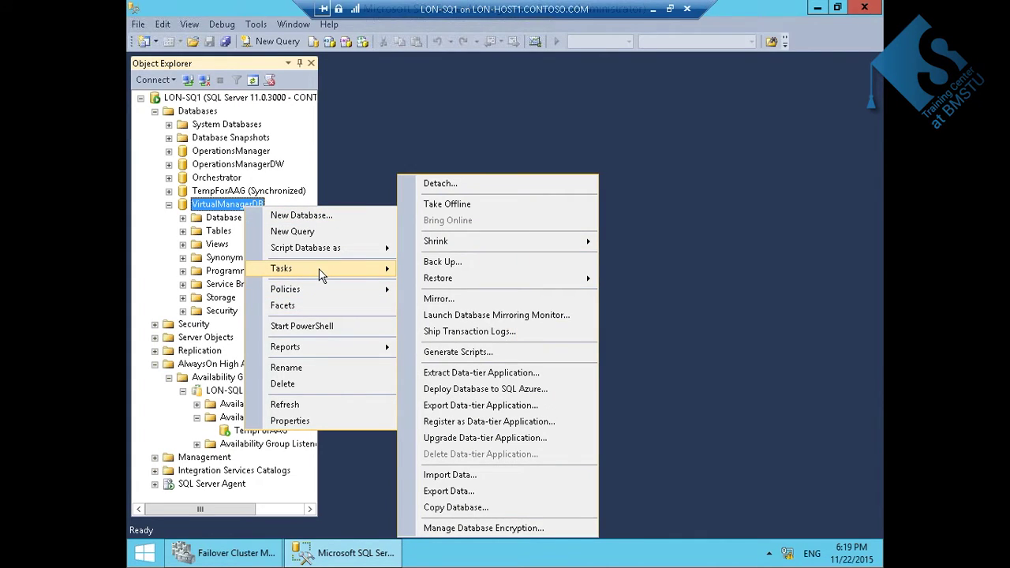
{"action": "left_click", "coordinate": [451, 262]}
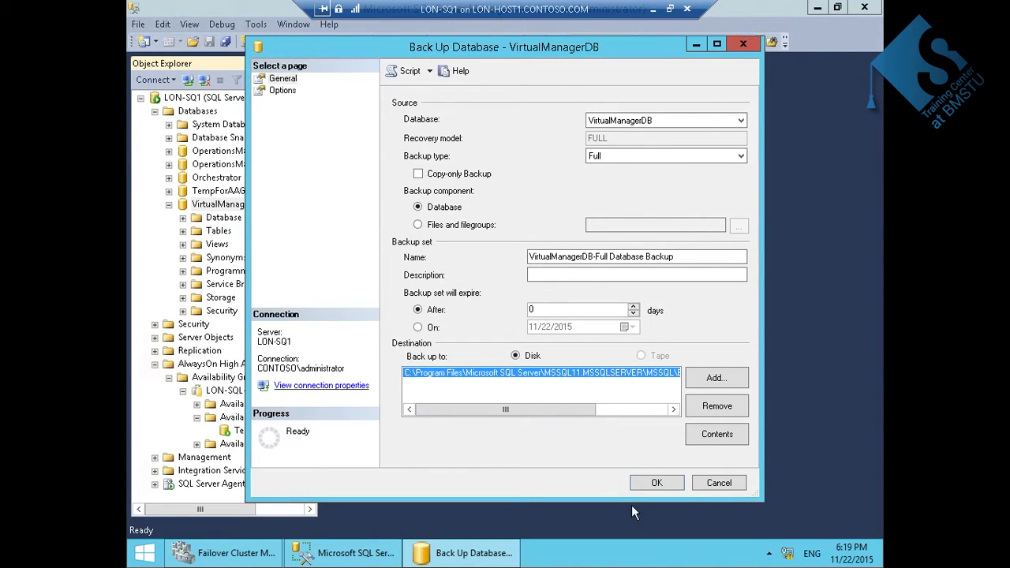
{"action": "left_click", "coordinate": [657, 483]}
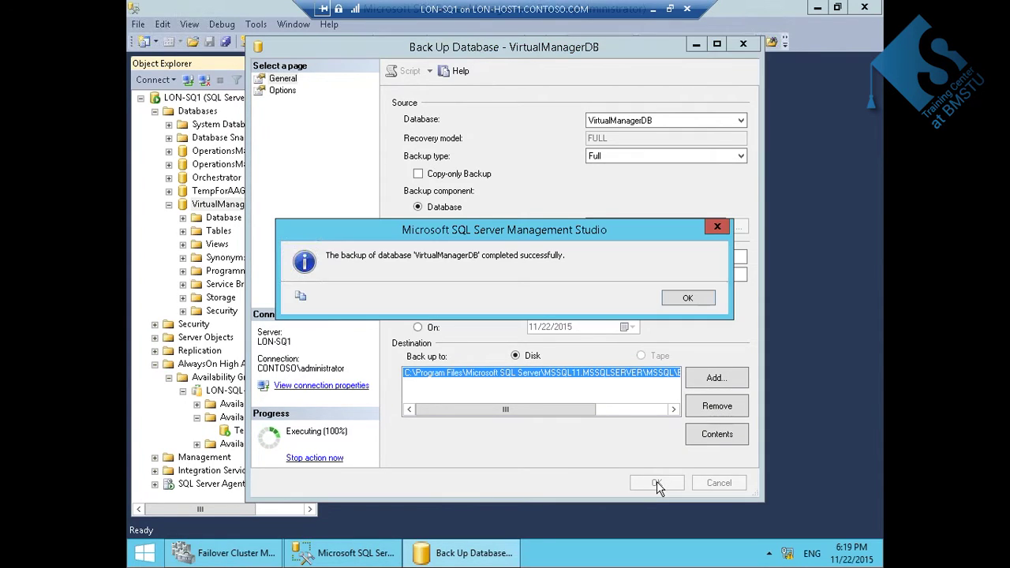
{"action": "left_click", "coordinate": [698, 305]}
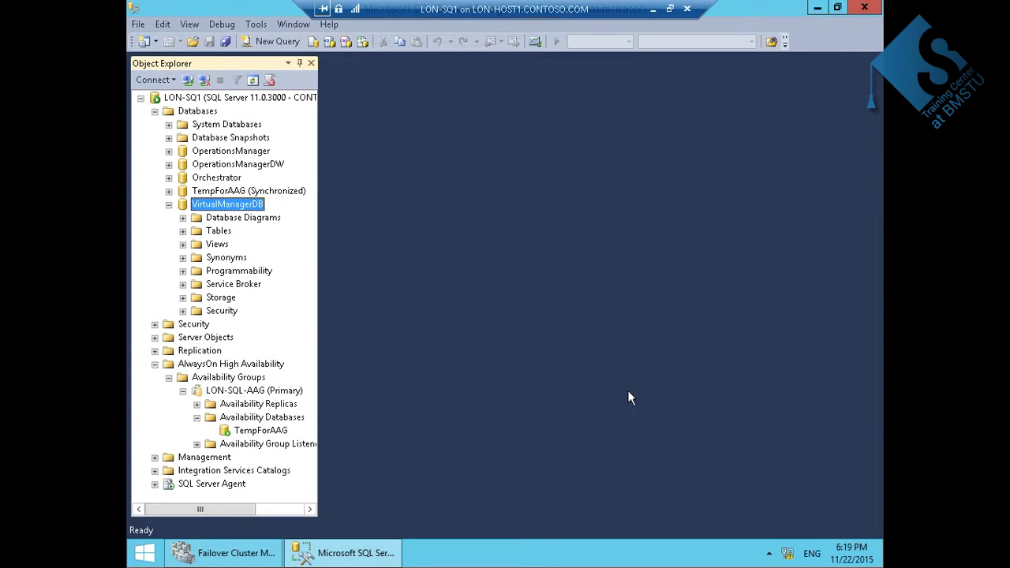
- Add VirtualManagerDB to LON-SQL-AAG using full synchronization, connecting to secondary replica LON-SQ2
{"action": "right_click", "coordinate": [240, 393]}
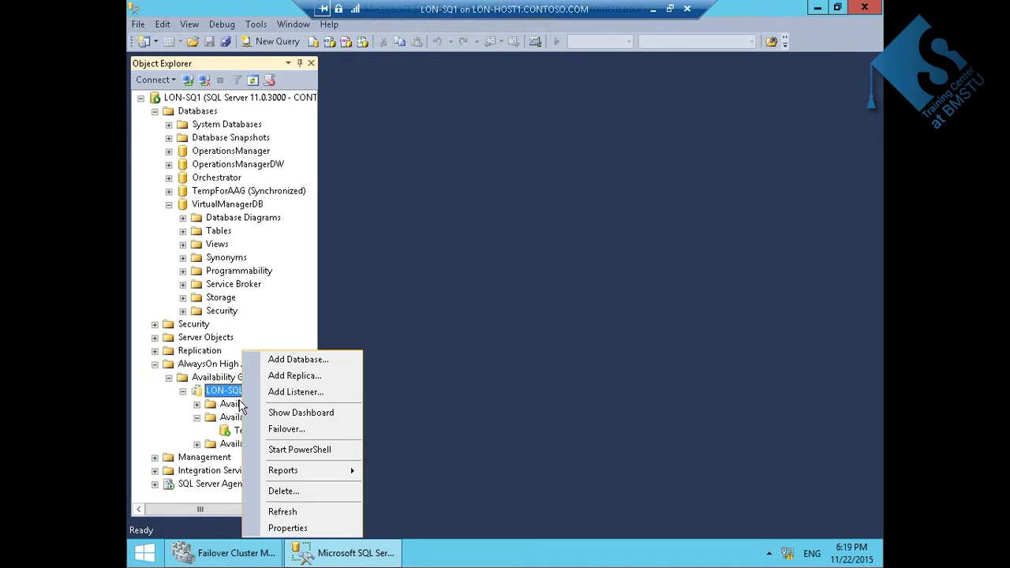
{"action": "left_click", "coordinate": [291, 359]}
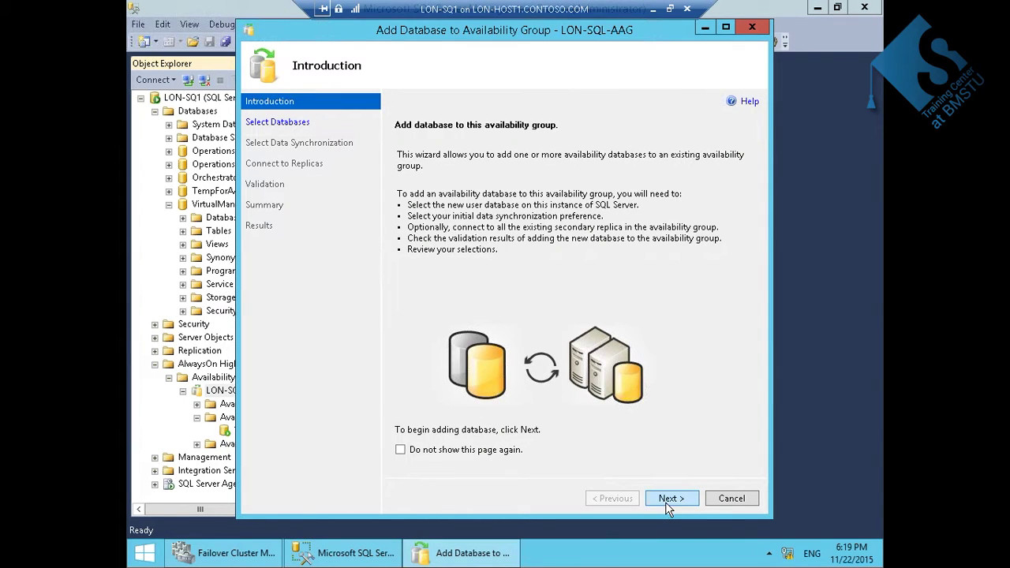
{"action": "left_click", "coordinate": [667, 499]}
{"action": "left_click", "coordinate": [397, 249]}
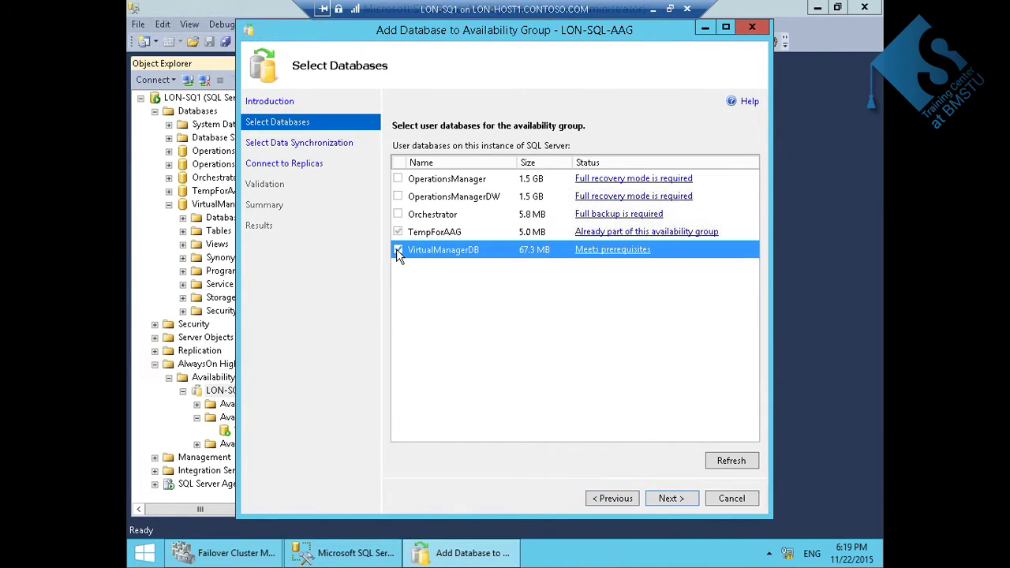
{"action": "left_click", "coordinate": [668, 500]}
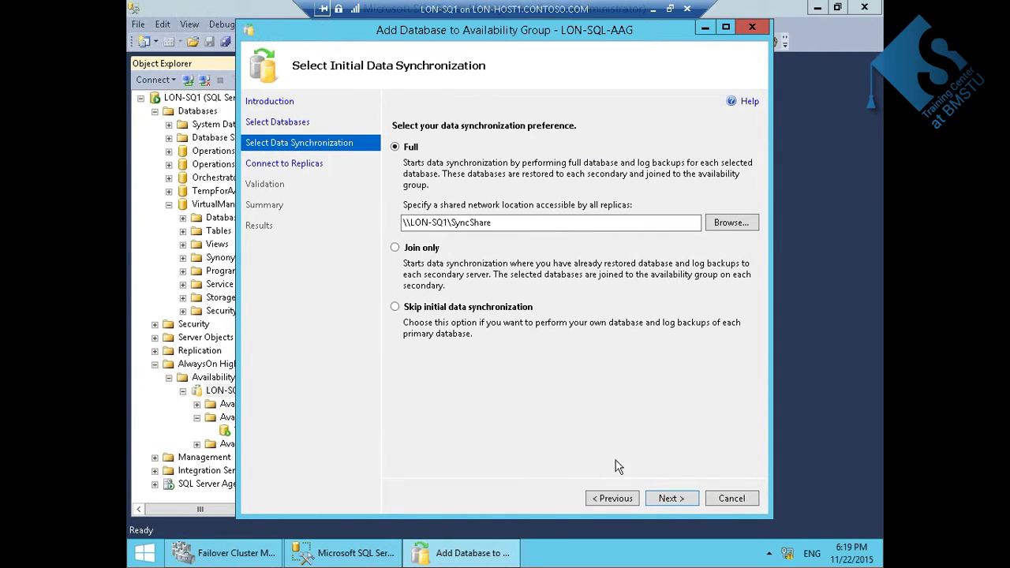
{"action": "left_click", "coordinate": [671, 500]}
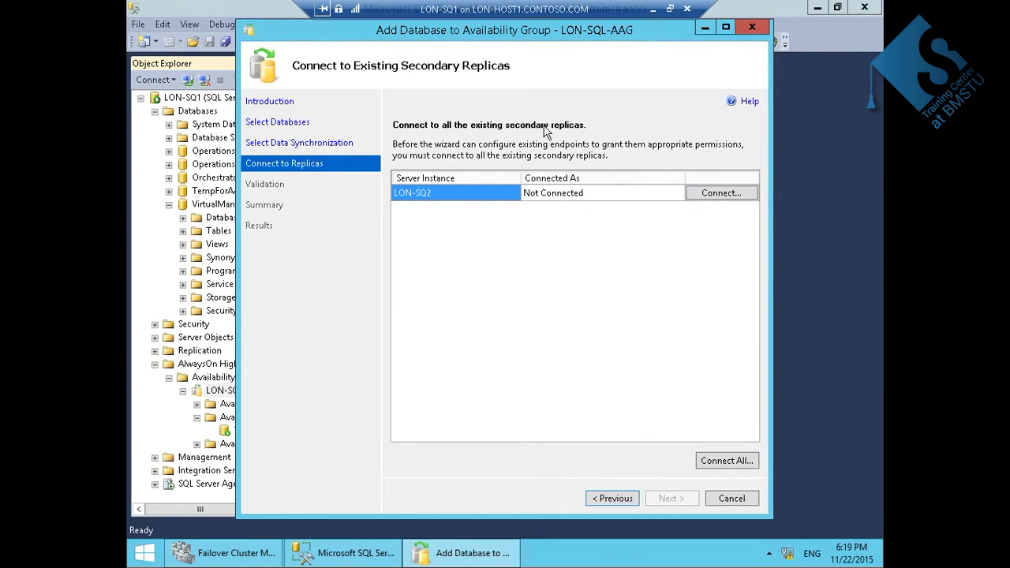
{"action": "left_click", "coordinate": [709, 197]}
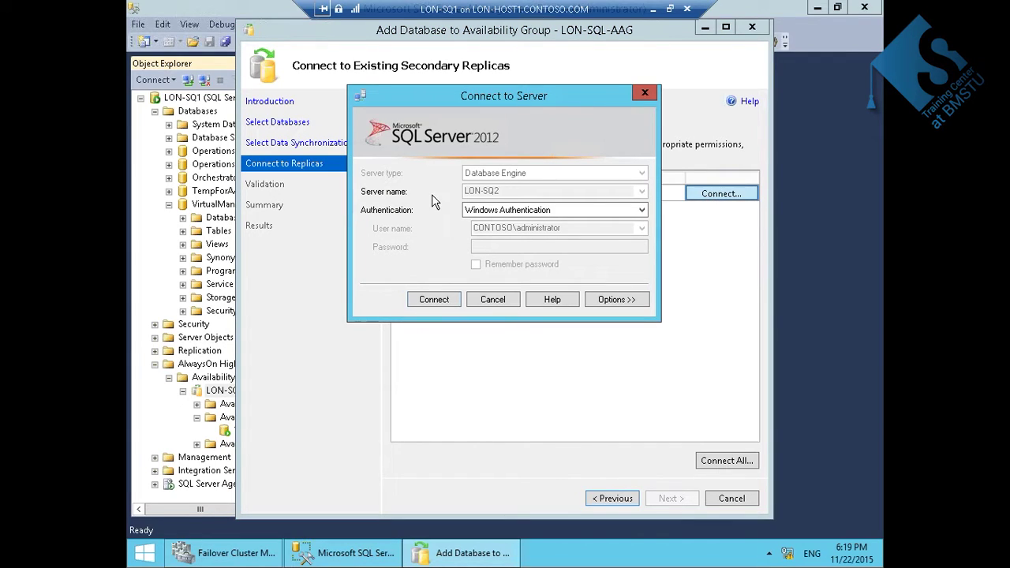
{"action": "left_click", "coordinate": [435, 300]}
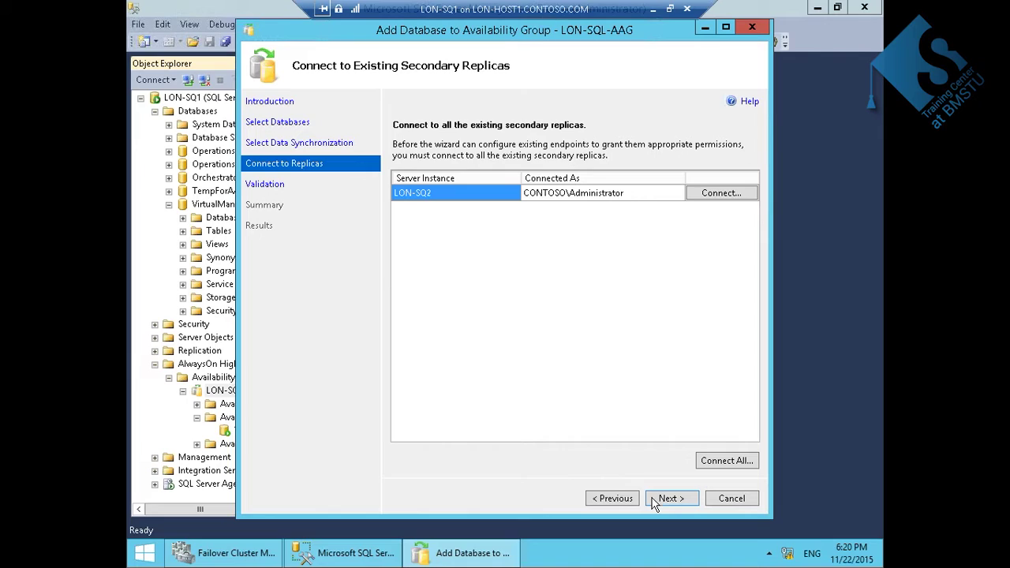
{"action": "left_click", "coordinate": [667, 498]}
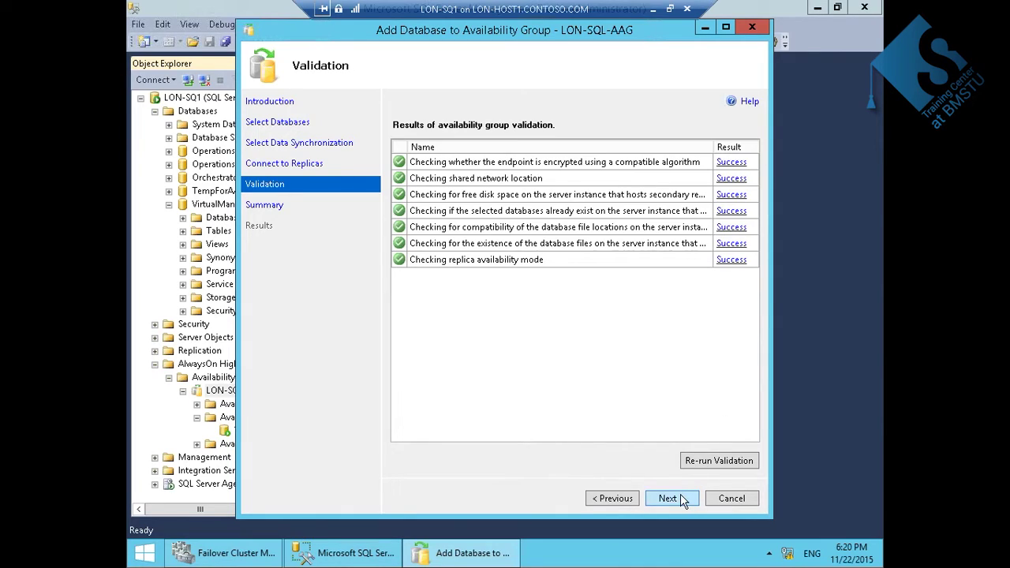
{"action": "left_click", "coordinate": [681, 495]}
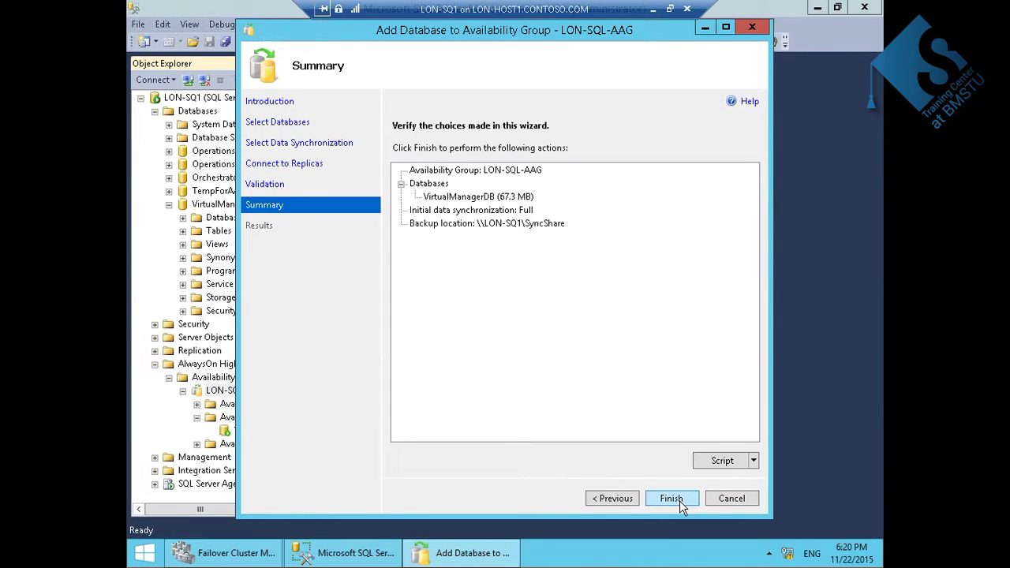
{"action": "left_click", "coordinate": [672, 498]}
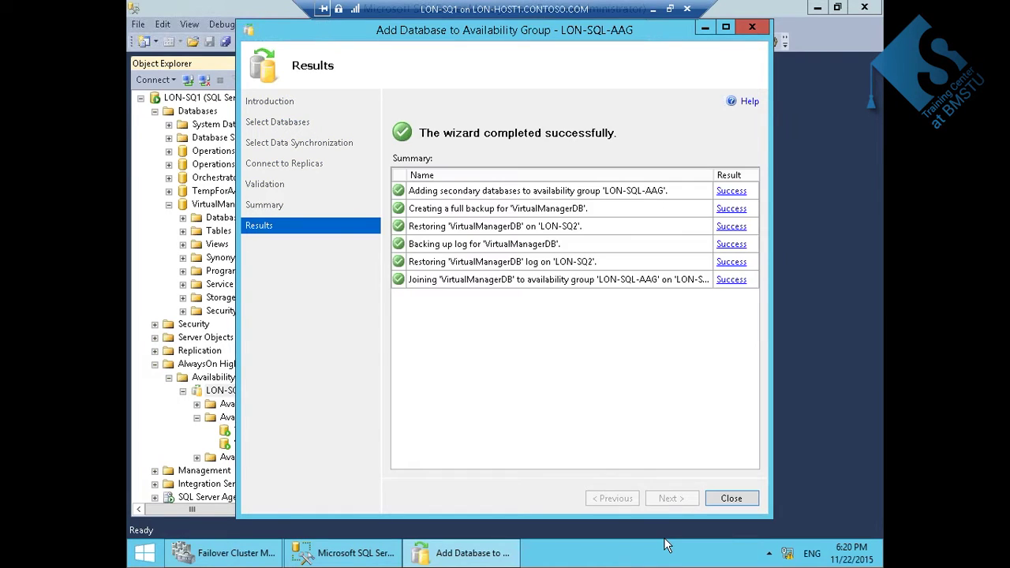
{"action": "left_click", "coordinate": [741, 498]}
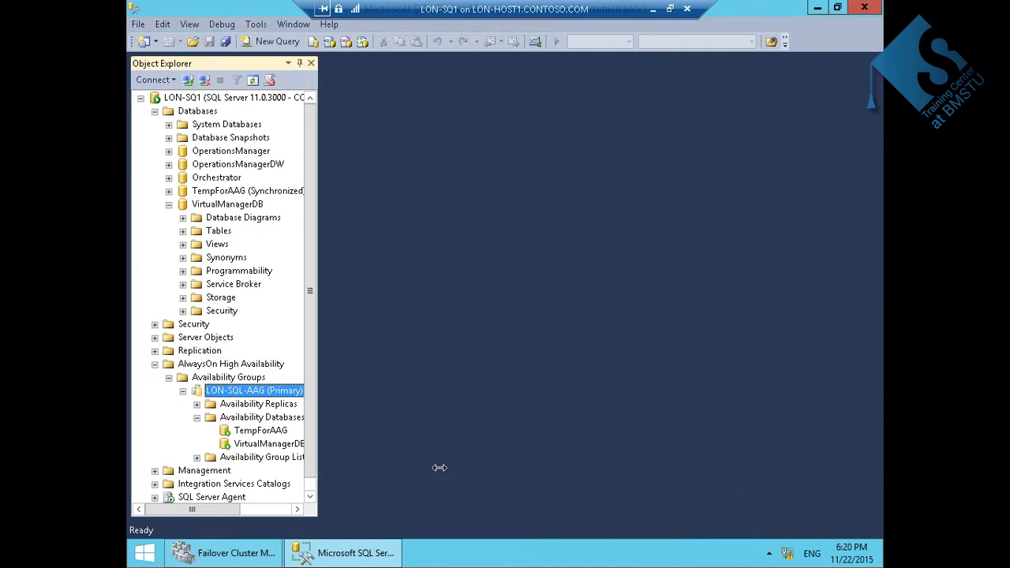
- Check VirtualManagerDB among LON-SQL-AAG's availability databases, then minimize the LON-SQ1 session
{"action": "left_click", "coordinate": [284, 445]}
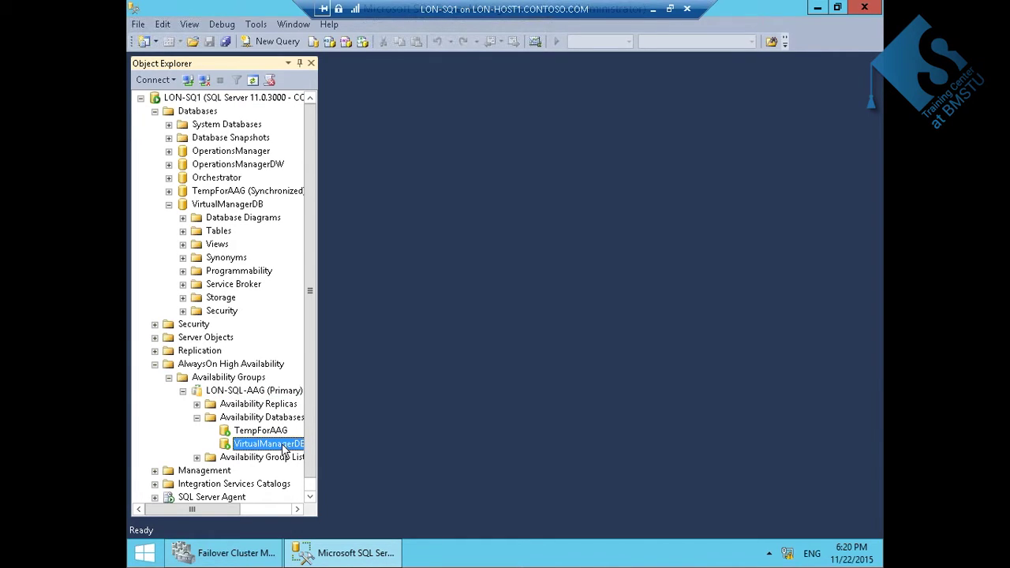
{"action": "right_click", "coordinate": [283, 449]}
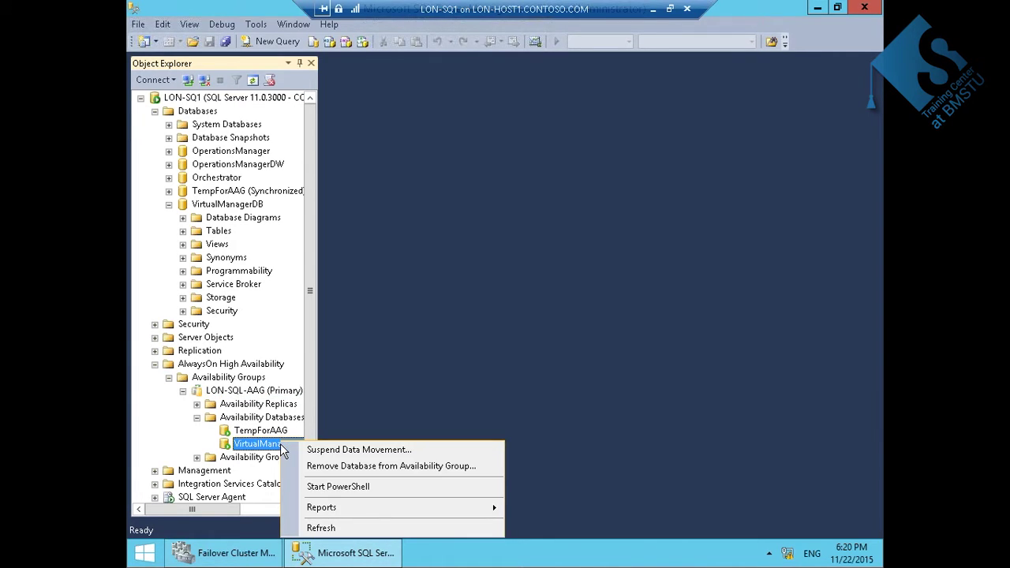
{"action": "right_click", "coordinate": [244, 393]}
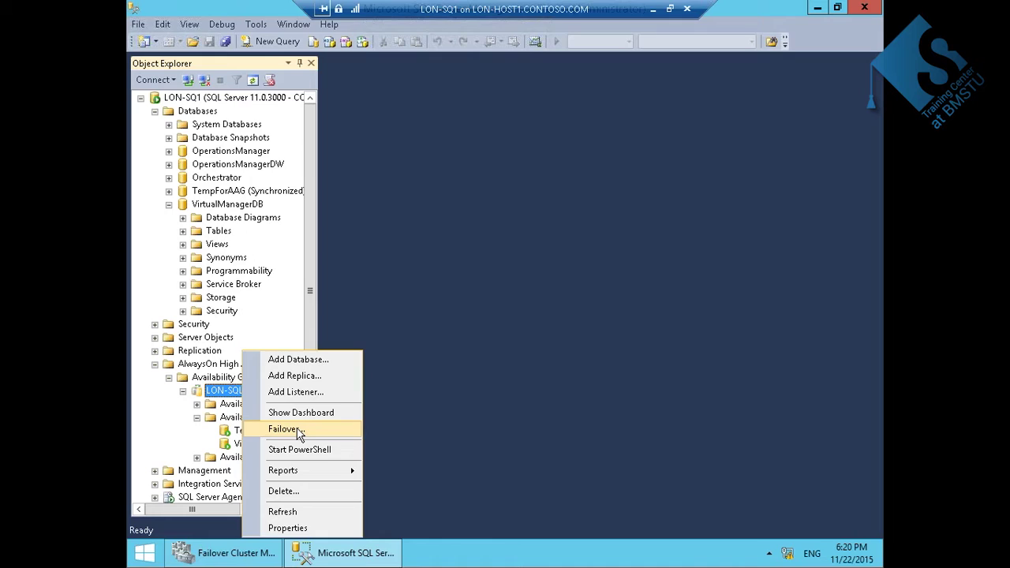
{"action": "left_click", "coordinate": [653, 9]}
- In the LON-VM1 session, start the VMMClus1 role from Failover Cluster Manager's Roles list
{"action": "mouse_move", "coordinate": [197, 553]}
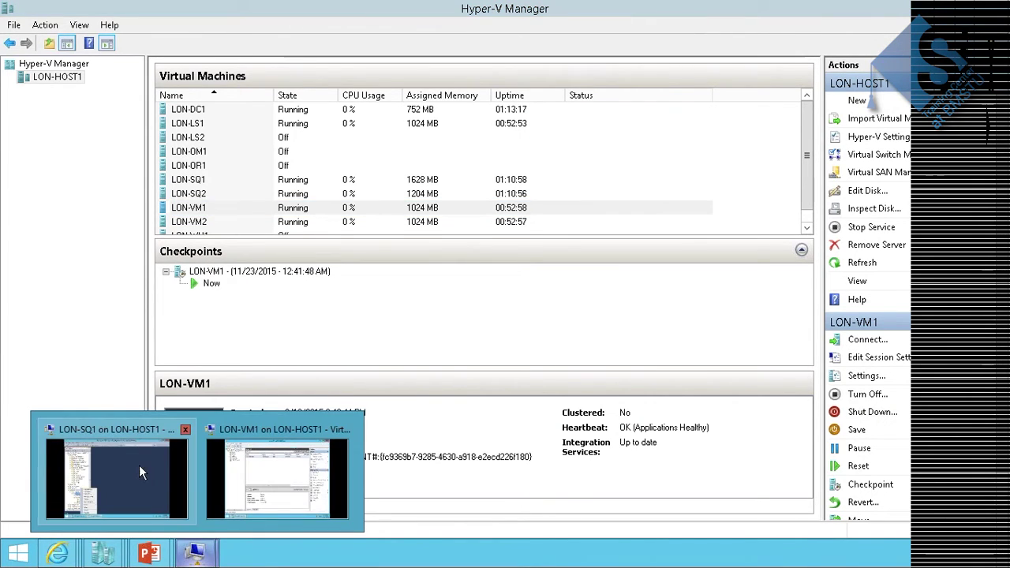
{"action": "left_click", "coordinate": [282, 474]}
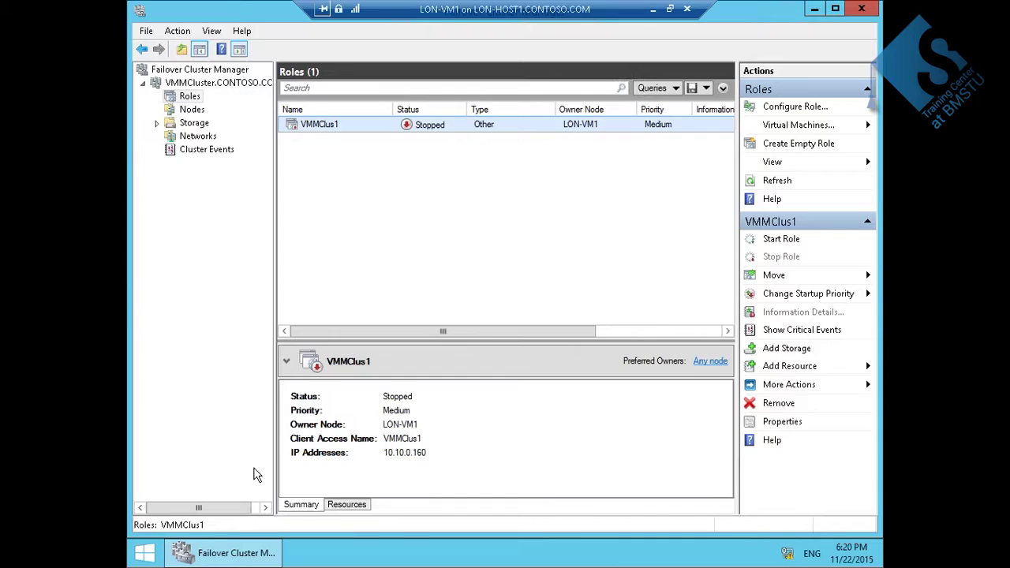
{"action": "right_click", "coordinate": [316, 126]}
{"action": "left_click", "coordinate": [353, 132]}
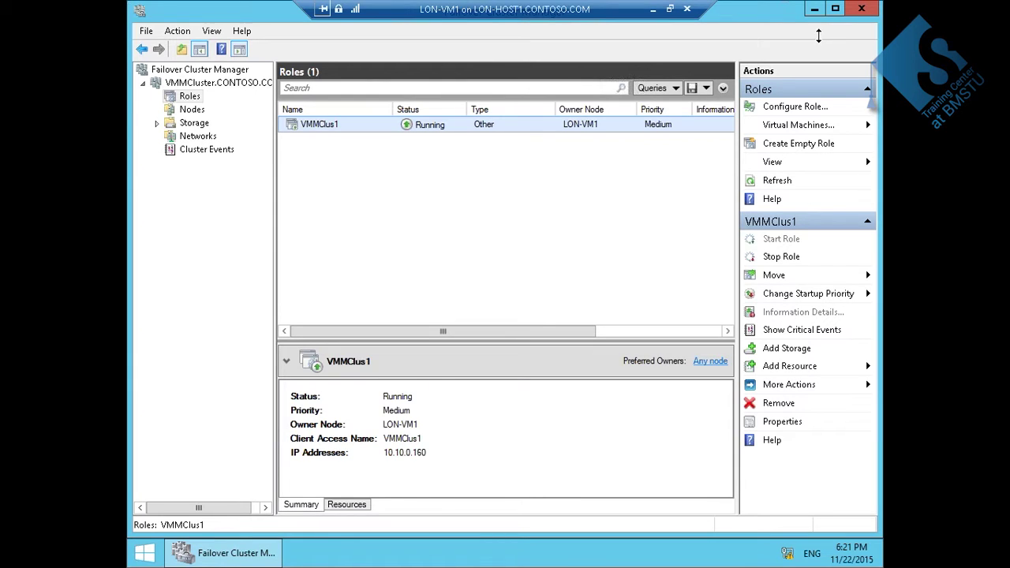
{"action": "left_click", "coordinate": [654, 9]}
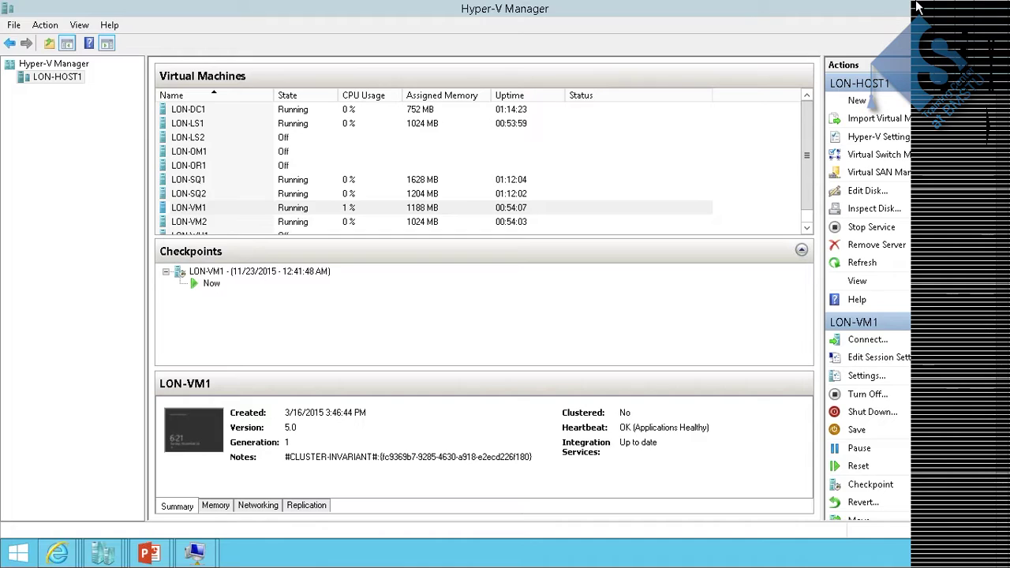
- Switch from Hyper-V Manager to the Virtual Machine Manager console's Fabric workspace
{"action": "key", "text": "alt+Tab"}
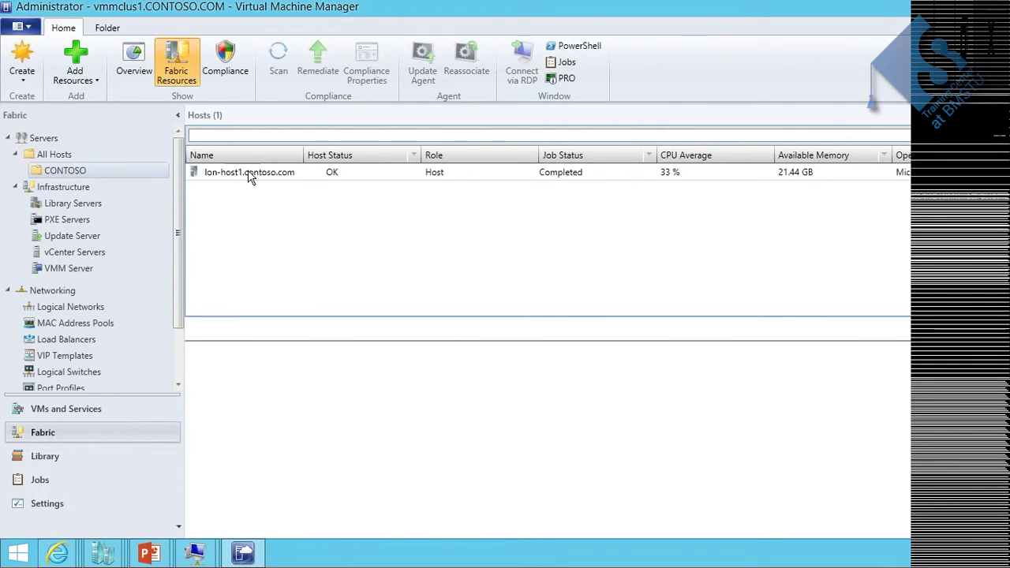
- Select lon-host1.contoso.com to show its OK status, 10 virtual machines and completed Refresh host job
{"action": "left_click", "coordinate": [277, 173]}
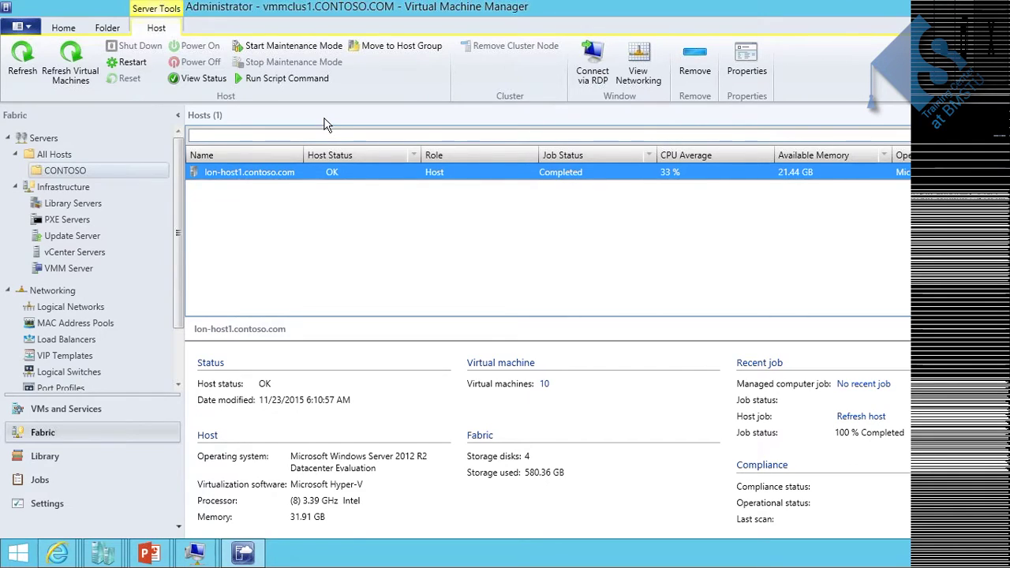
{"action": "double_click", "coordinate": [560, 13]}
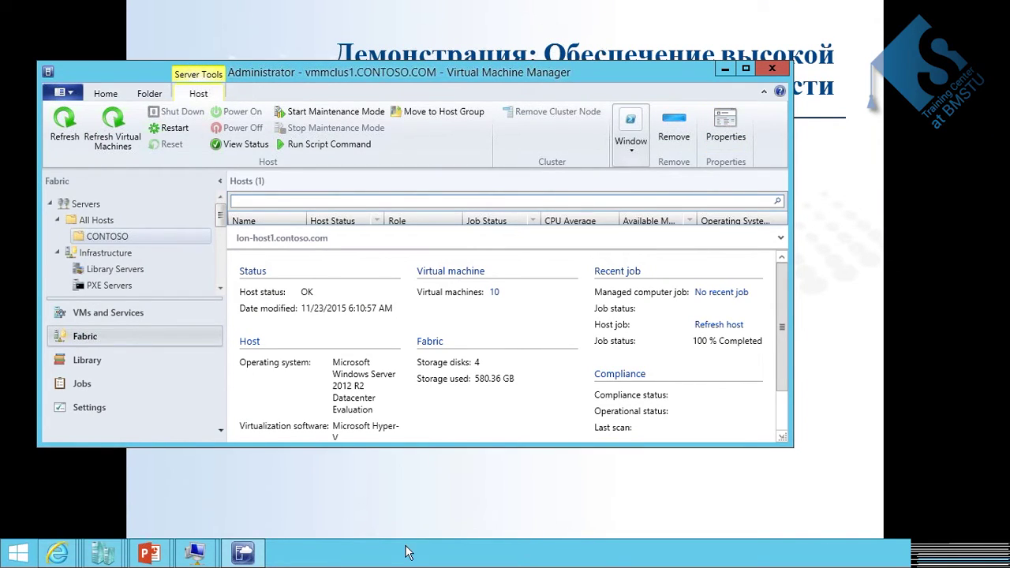
{"action": "mouse_move", "coordinate": [195, 552]}
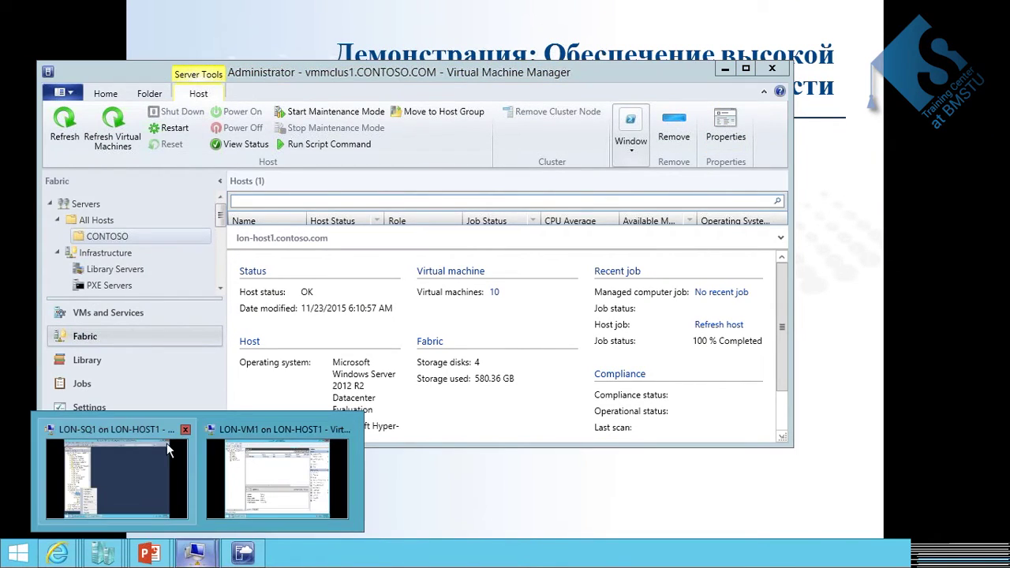
- Leave the LON-VM1 full-screen view and switch to the LON-SQ1 virtual machine
{"action": "left_click", "coordinate": [257, 443]}
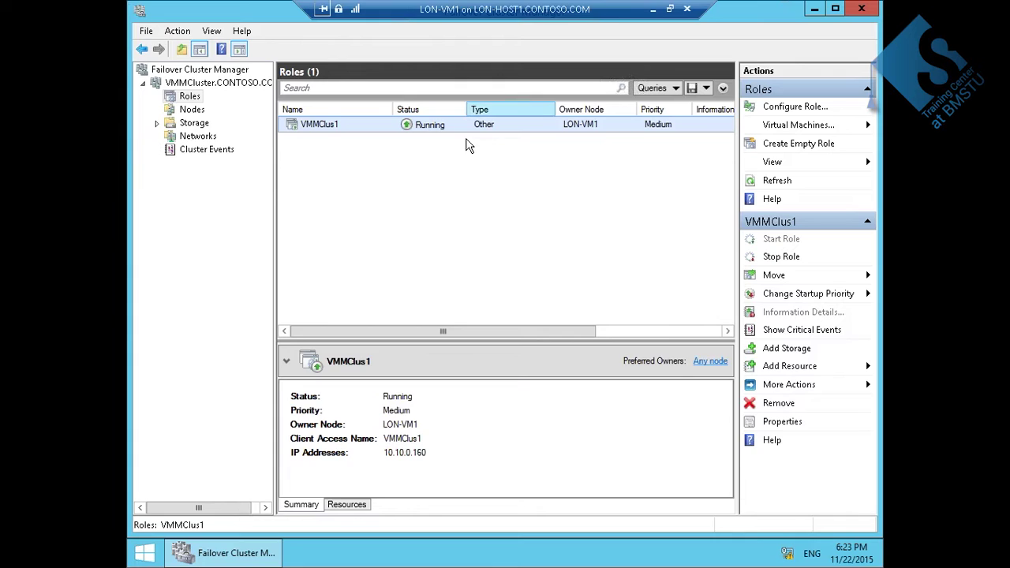
{"action": "left_click", "coordinate": [669, 8]}
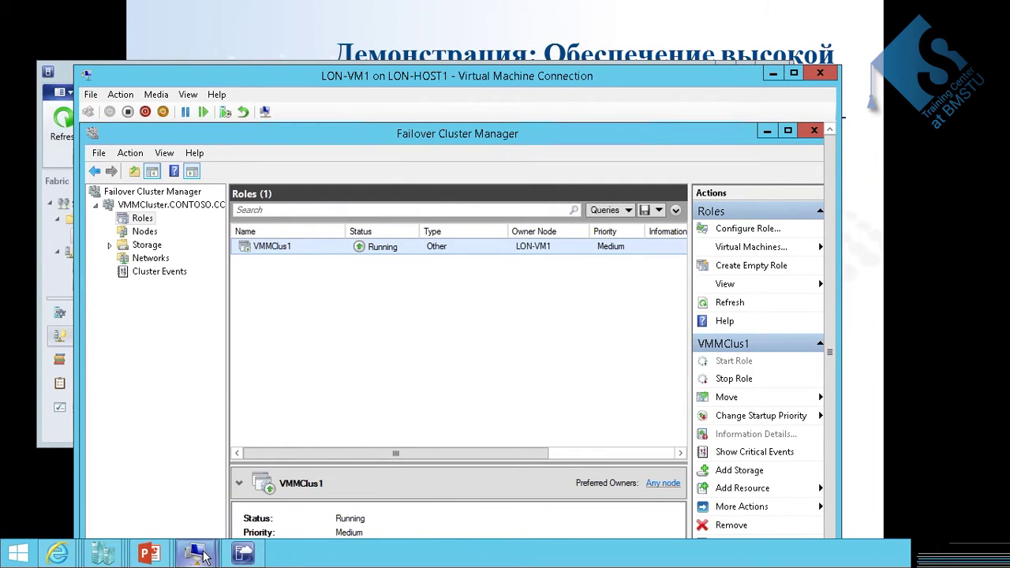
{"action": "mouse_move", "coordinate": [203, 553]}
{"action": "left_click", "coordinate": [128, 458]}
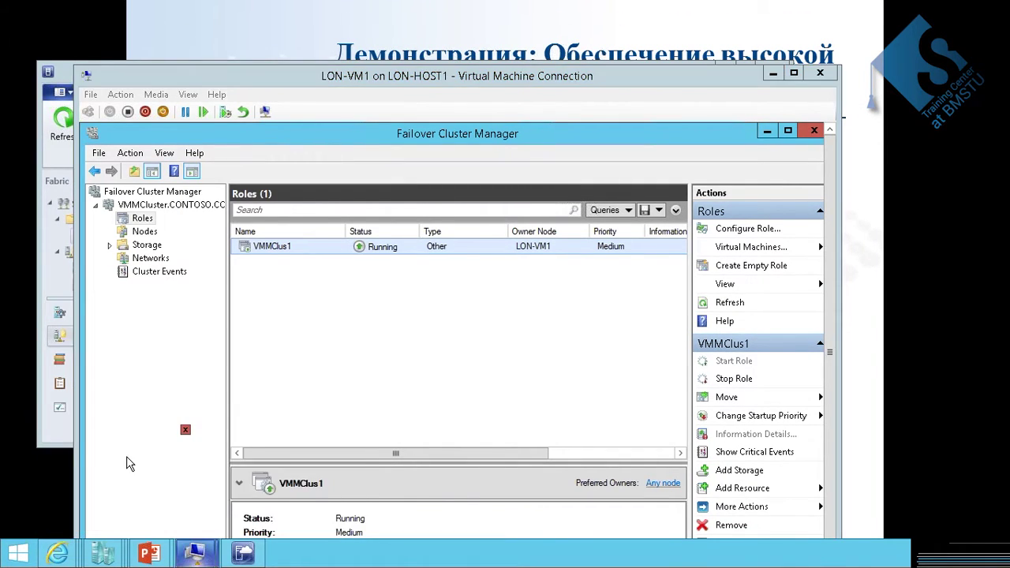
- Run the LON-SQL-AAG failover wizard with LON-SQ2 as the new primary replica
{"action": "left_click", "coordinate": [286, 429]}
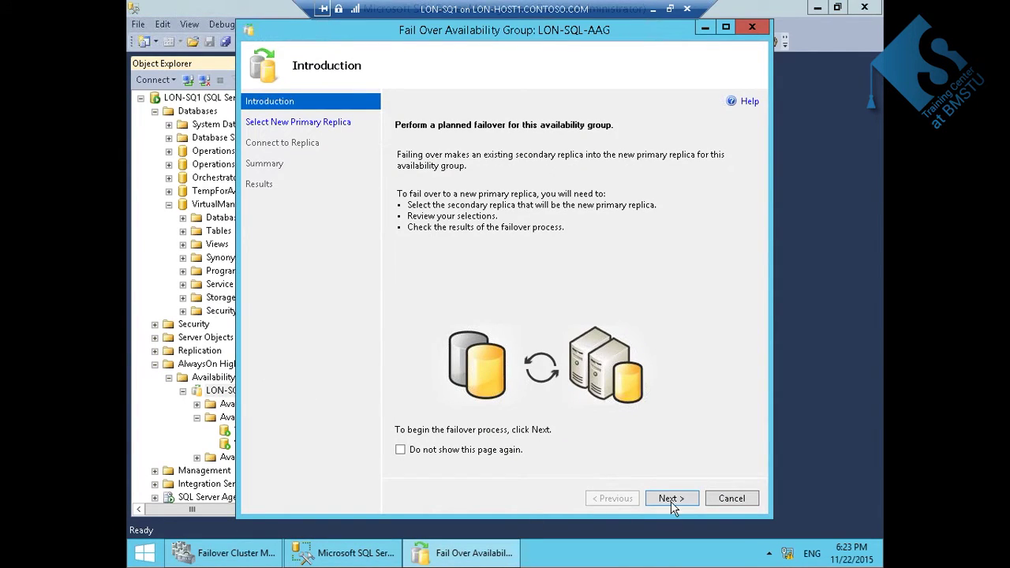
{"action": "left_click", "coordinate": [671, 499]}
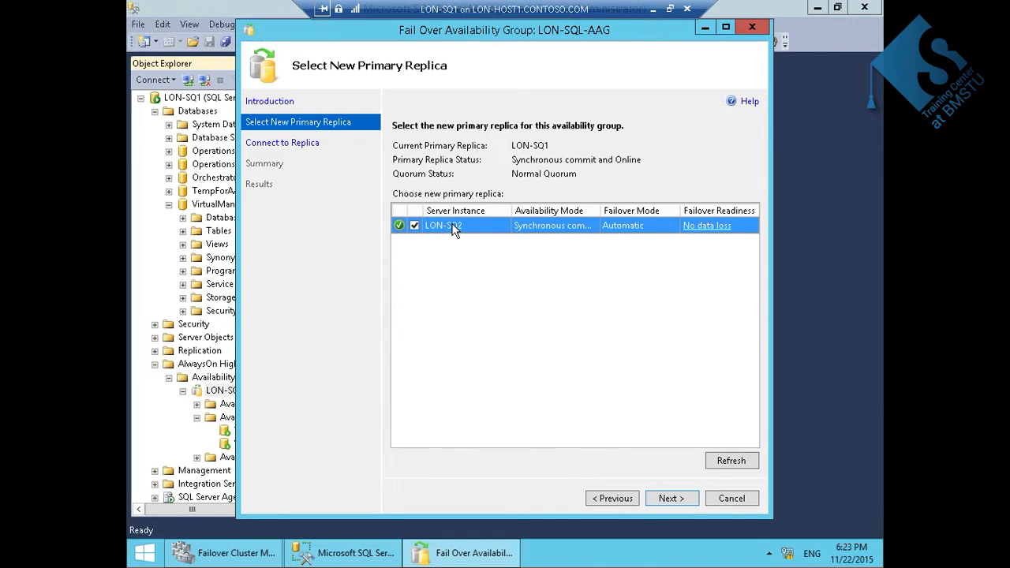
{"action": "left_click", "coordinate": [672, 498]}
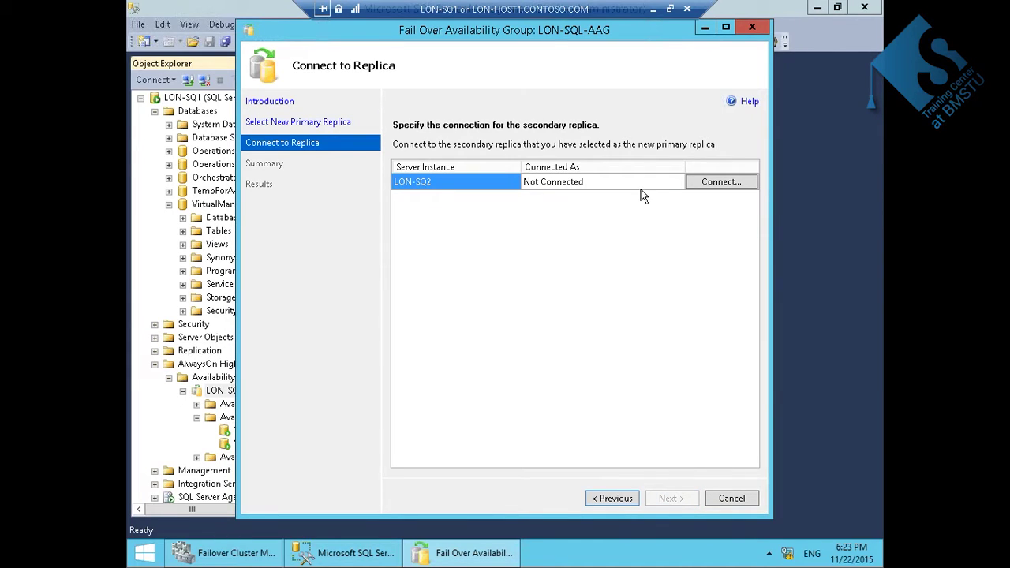
{"action": "left_click", "coordinate": [708, 184]}
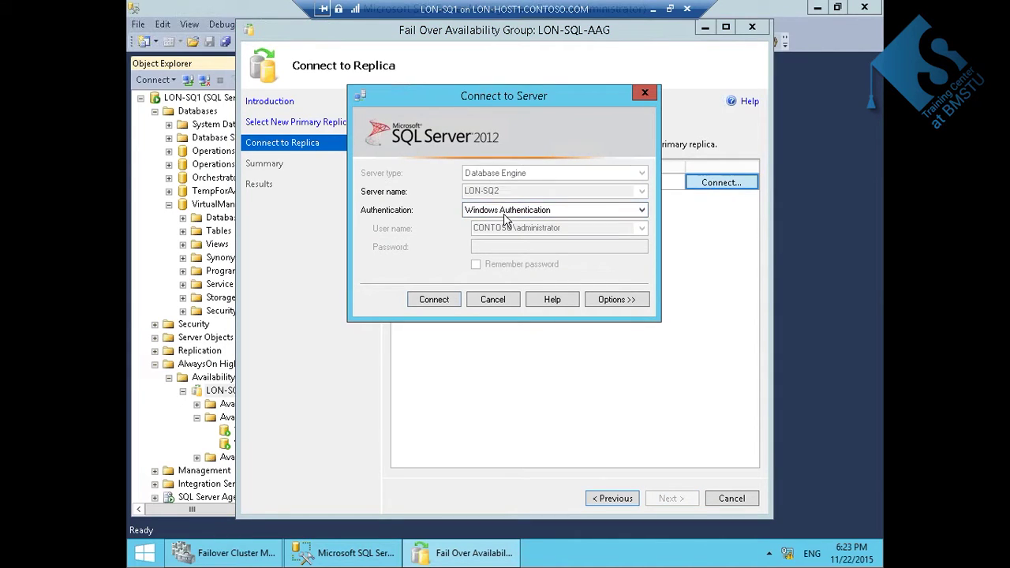
{"action": "left_click", "coordinate": [443, 305]}
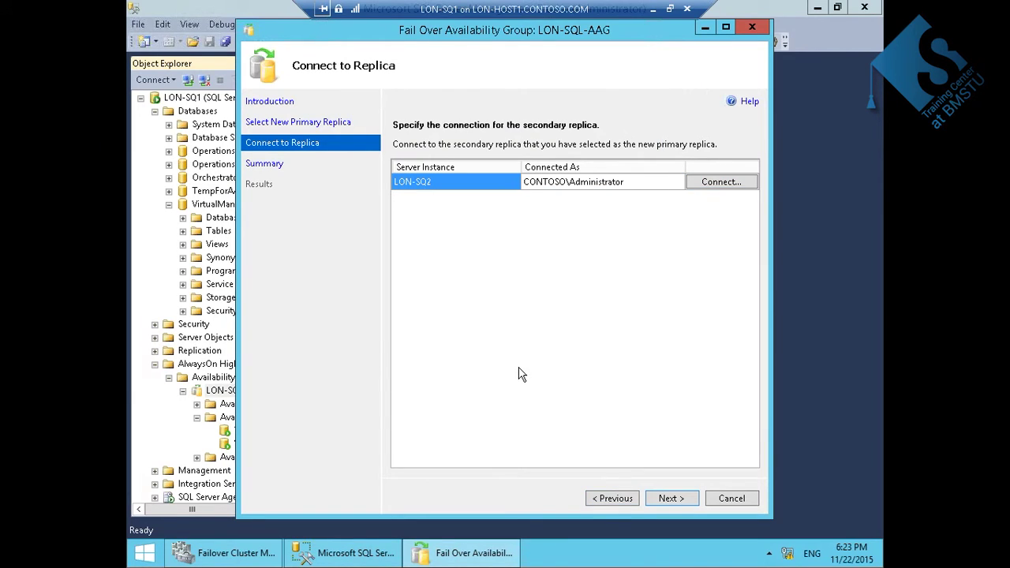
{"action": "left_click", "coordinate": [668, 499]}
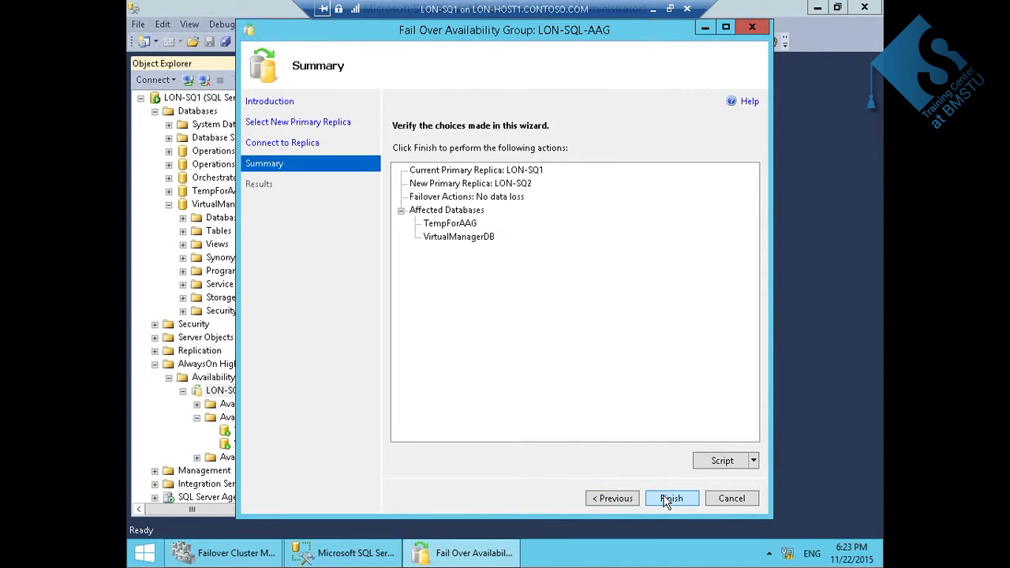
{"action": "left_click", "coordinate": [670, 500]}
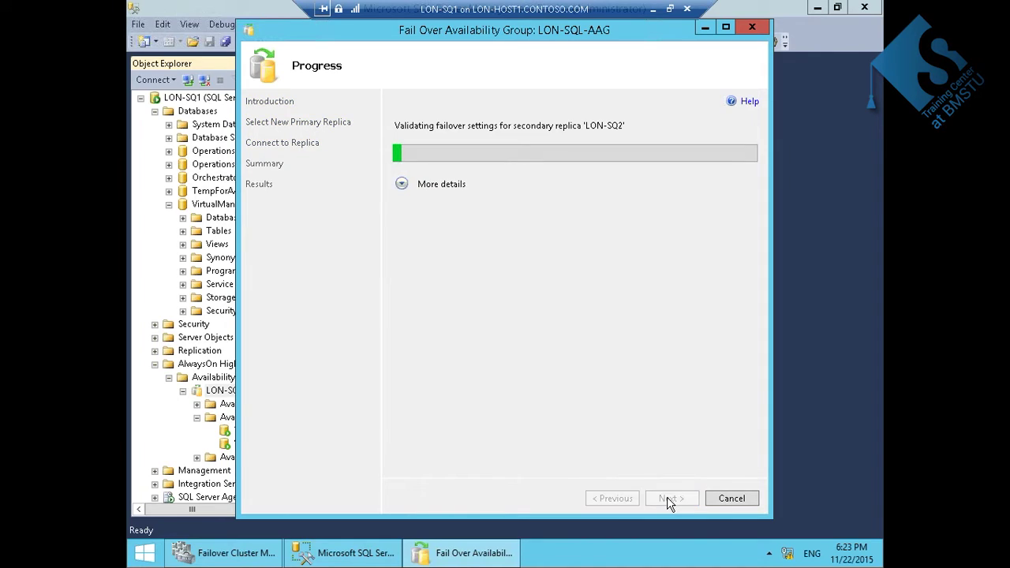
{"action": "double_click", "coordinate": [559, 20]}
- Rearrange the LON-SQ1, Virtual Machine Manager and LON-VM1 windows on the host desktop
{"action": "left_click_drag", "start_coordinate": [578, 22], "coordinate": [606, 263]}
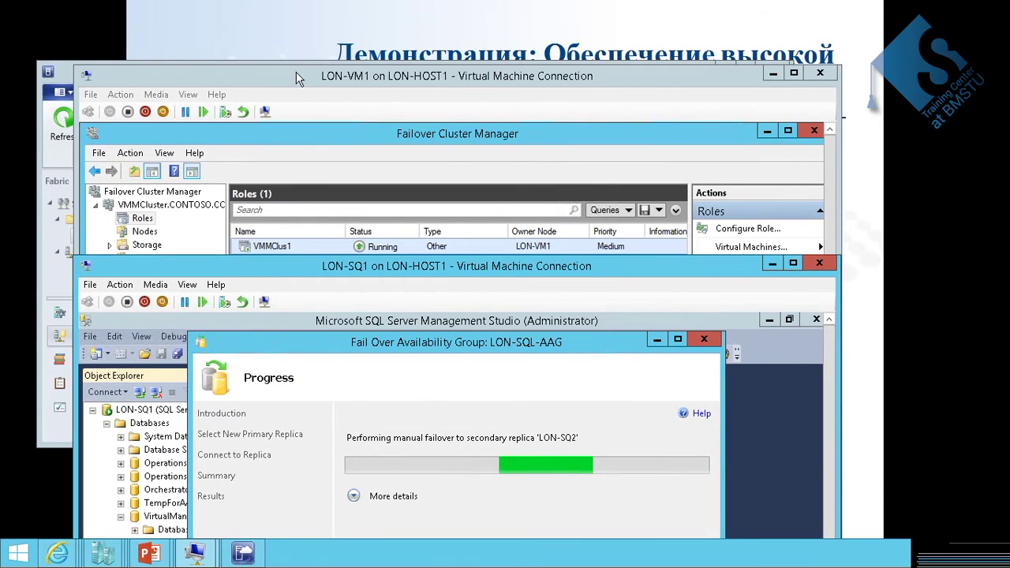
{"action": "left_click", "coordinate": [62, 72]}
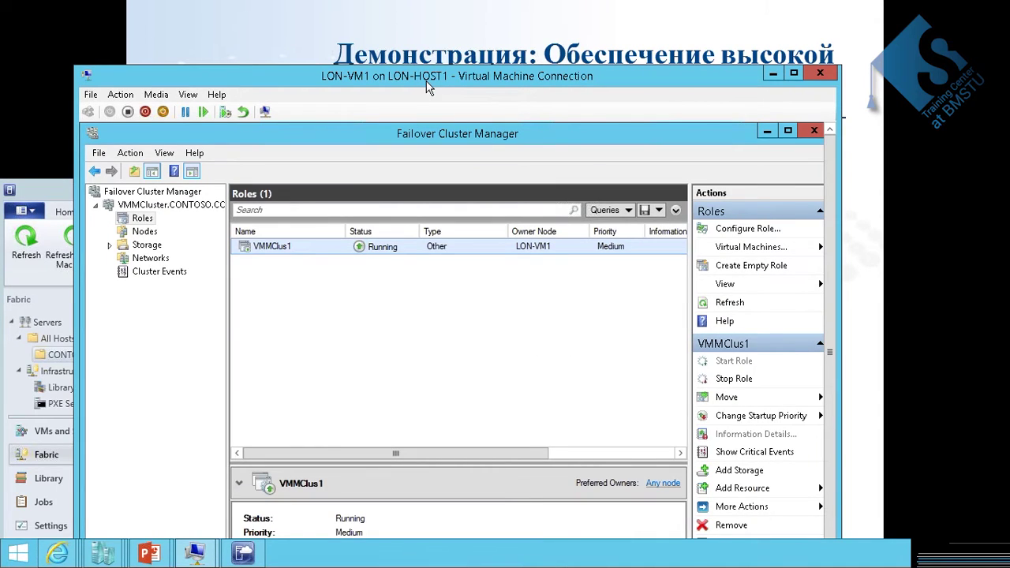
{"action": "left_click_drag", "start_coordinate": [428, 82], "coordinate": [595, 28]}
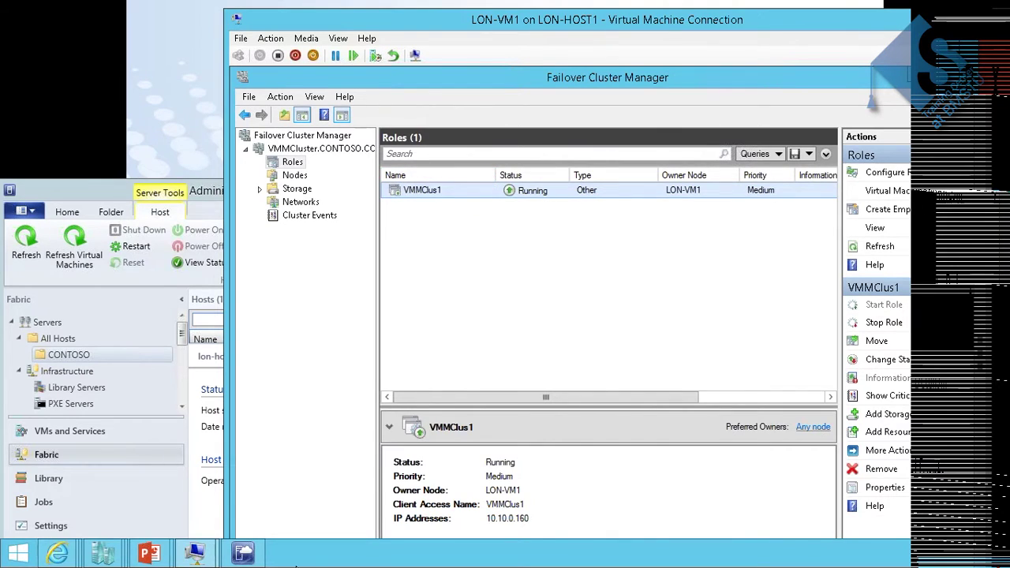
{"action": "mouse_move", "coordinate": [202, 556]}
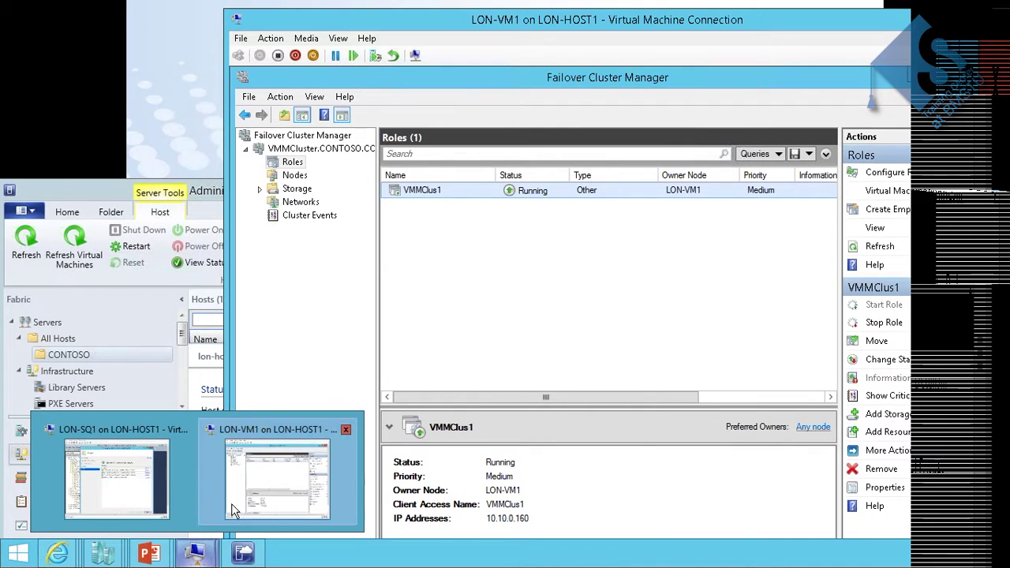
{"action": "left_click", "coordinate": [265, 458]}
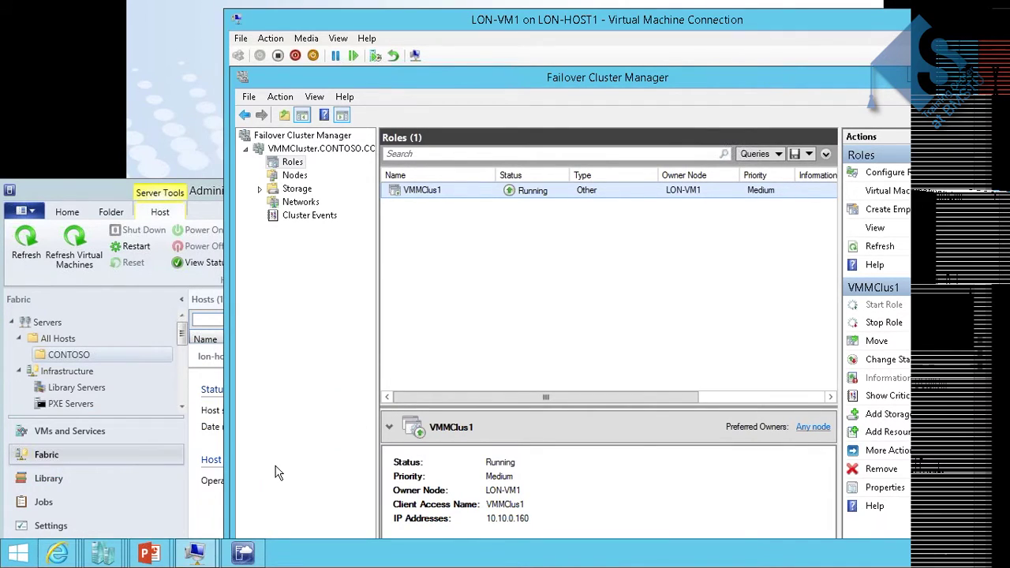
- Bring up LON-SQ1's failover results showing Success for every step and close the wizard
{"action": "mouse_move", "coordinate": [195, 557]}
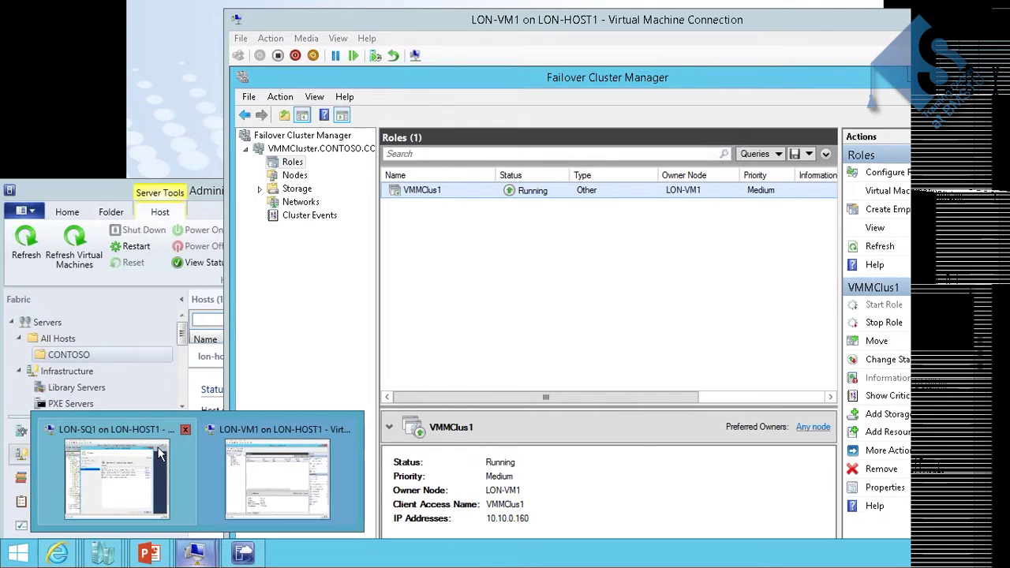
{"action": "left_click", "coordinate": [126, 462]}
{"action": "left_click_drag", "start_coordinate": [471, 272], "coordinate": [624, 26]}
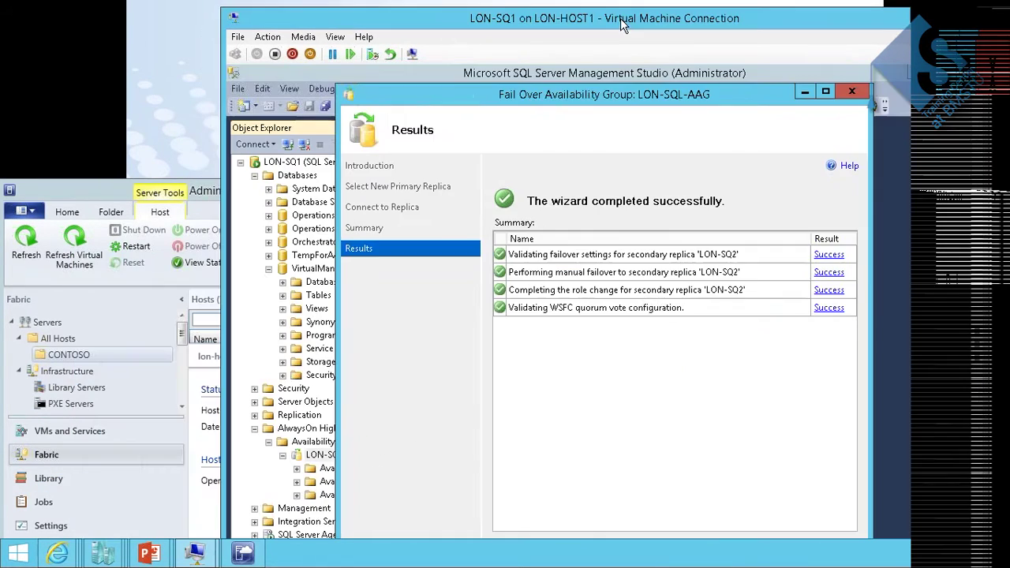
{"action": "double_click", "coordinate": [699, 27]}
{"action": "left_click_drag", "start_coordinate": [750, 399], "coordinate": [750, 470]}
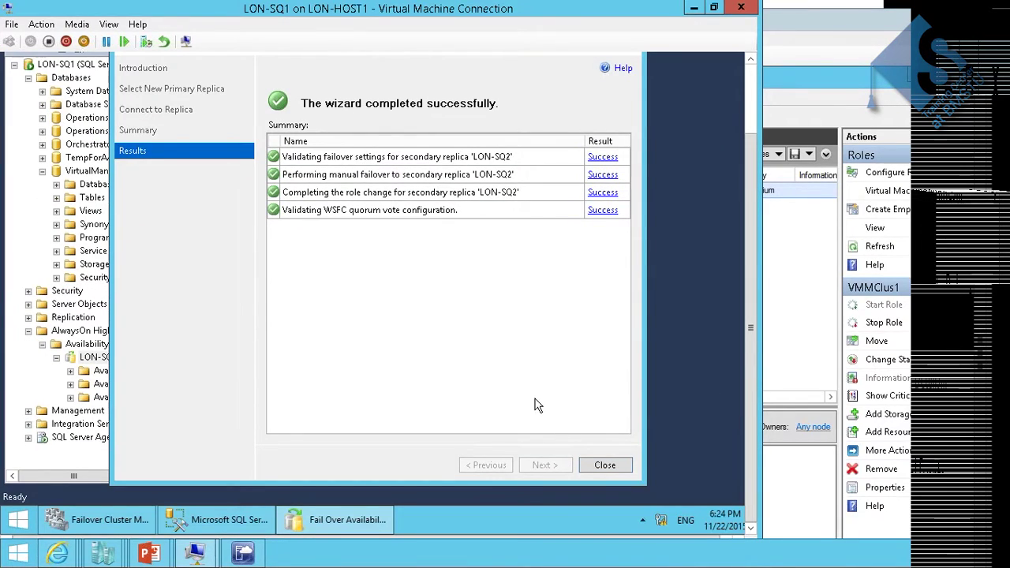
{"action": "left_click", "coordinate": [603, 466]}
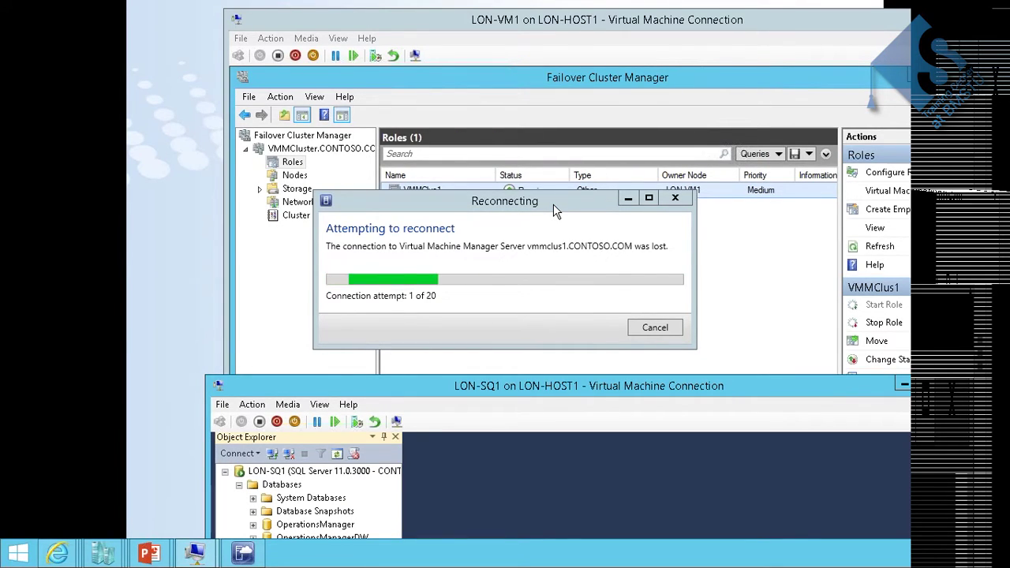
- Check VMMClus1 shows Failed in LON-VM1's Failover Cluster Manager, then return to LON-SQ1
{"action": "left_click_drag", "start_coordinate": [555, 212], "coordinate": [322, 270]}
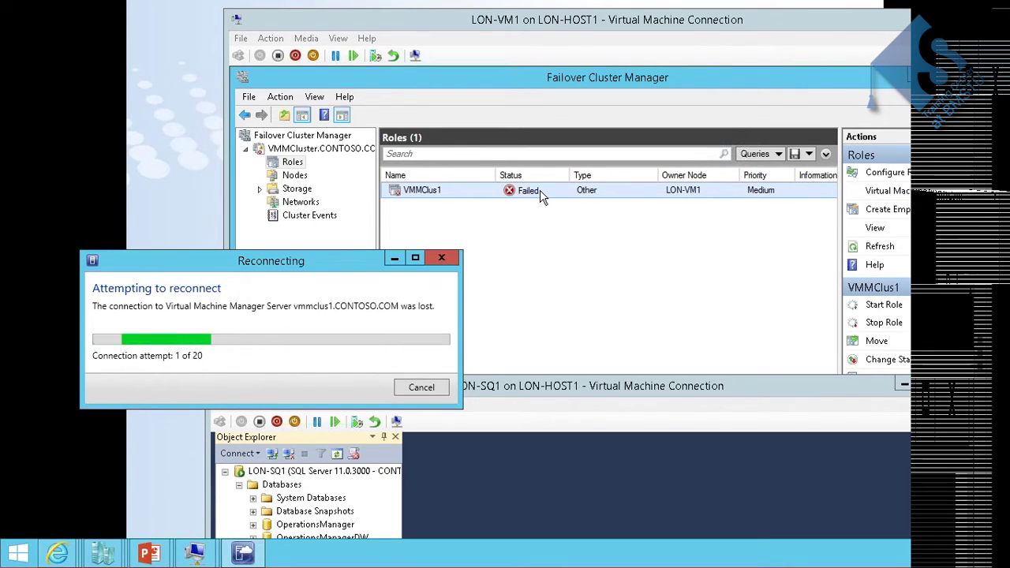
{"action": "left_click", "coordinate": [542, 195]}
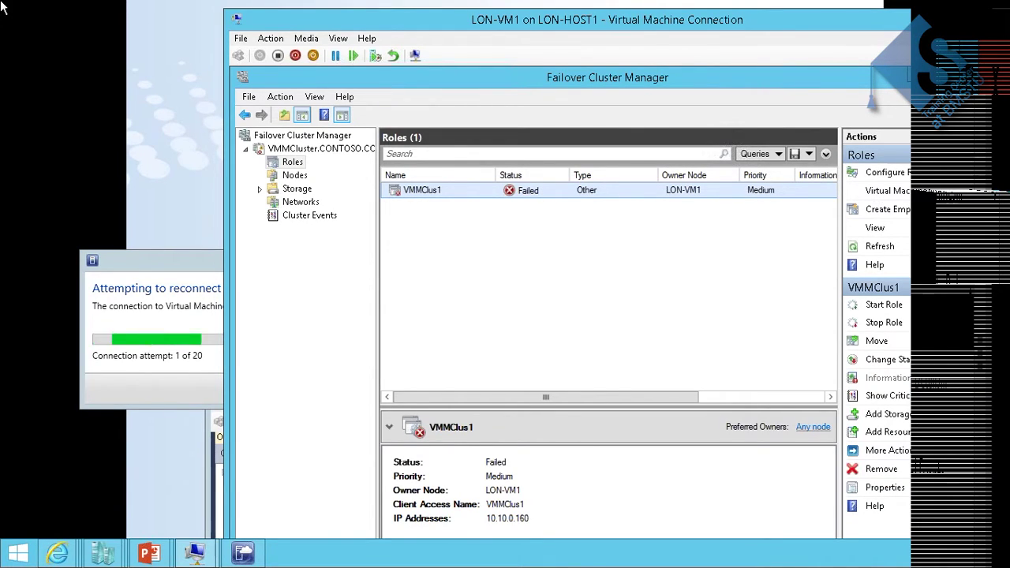
{"action": "key", "text": "alt+Tab"}
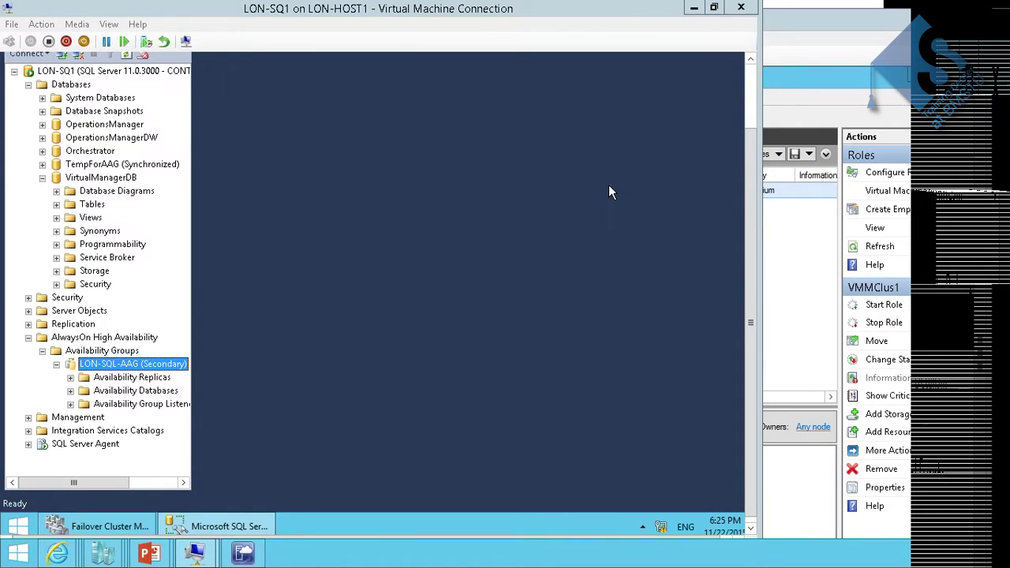
- Bring the LON-SQ1 machine window to the front and enlarge it to full screen
{"action": "left_click_drag", "start_coordinate": [632, 18], "coordinate": [807, 30]}
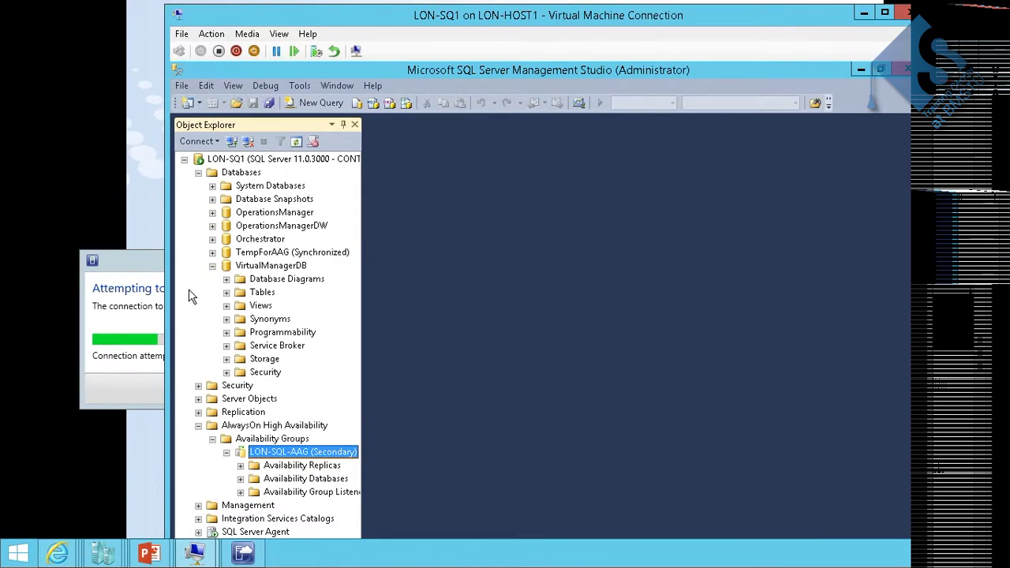
{"action": "left_click", "coordinate": [515, 88]}
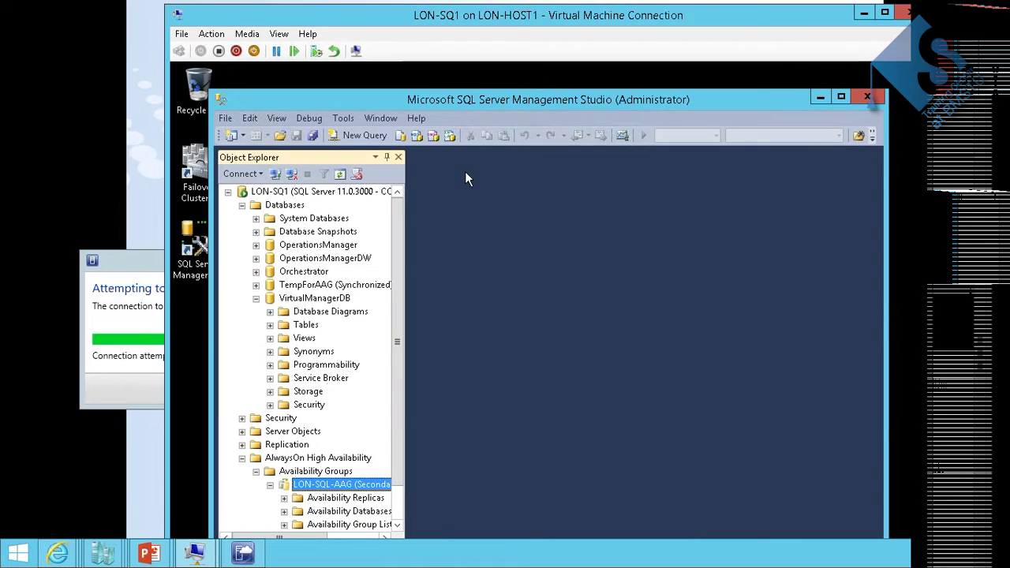
{"action": "double_click", "coordinate": [544, 24]}
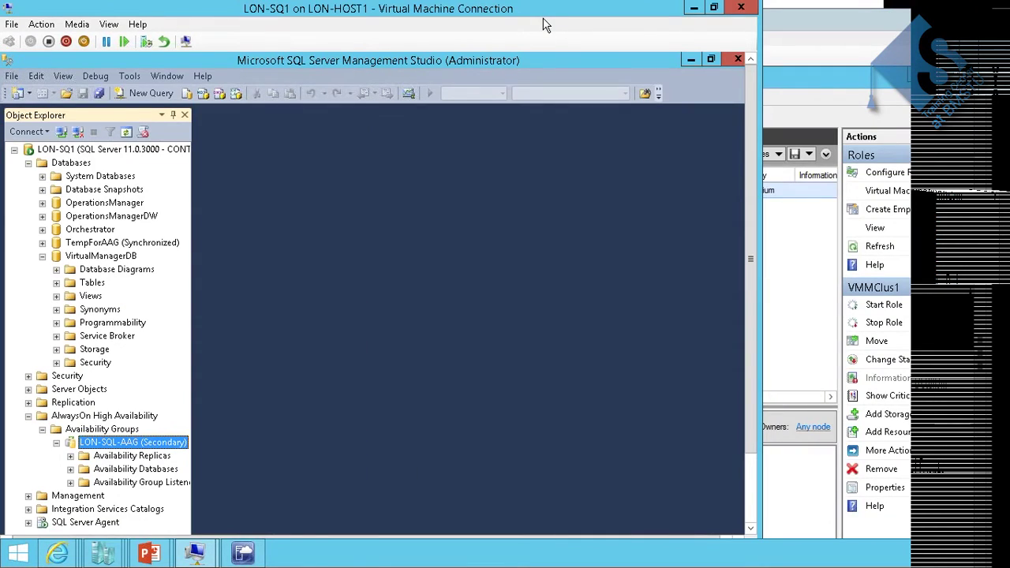
{"action": "left_click_drag", "start_coordinate": [748, 206], "coordinate": [753, 274]}
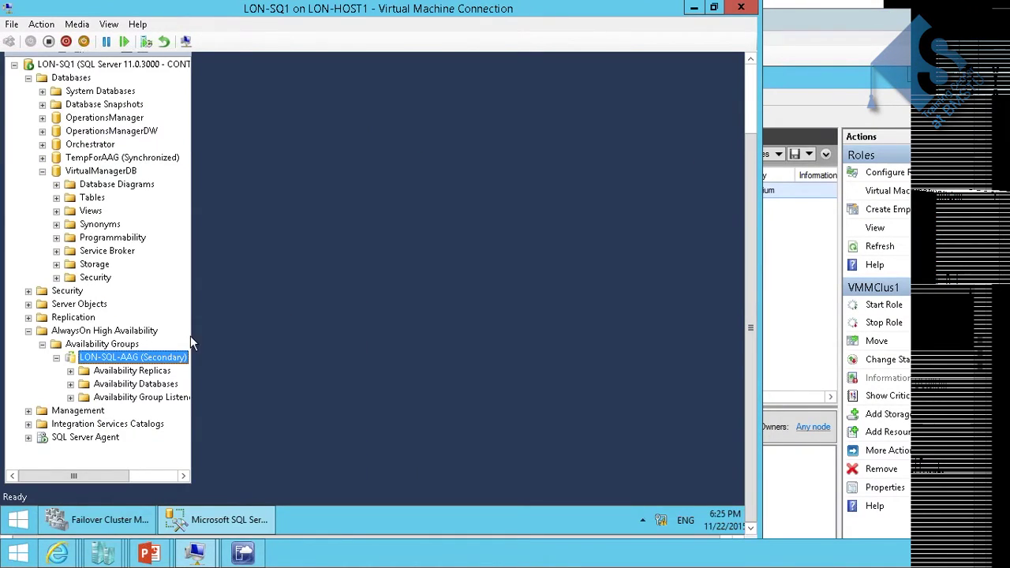
- Fail LON-SQL-AAG back over to LON-SQ1 as primary, then expand the server's Security folder
{"action": "right_click", "coordinate": [110, 359]}
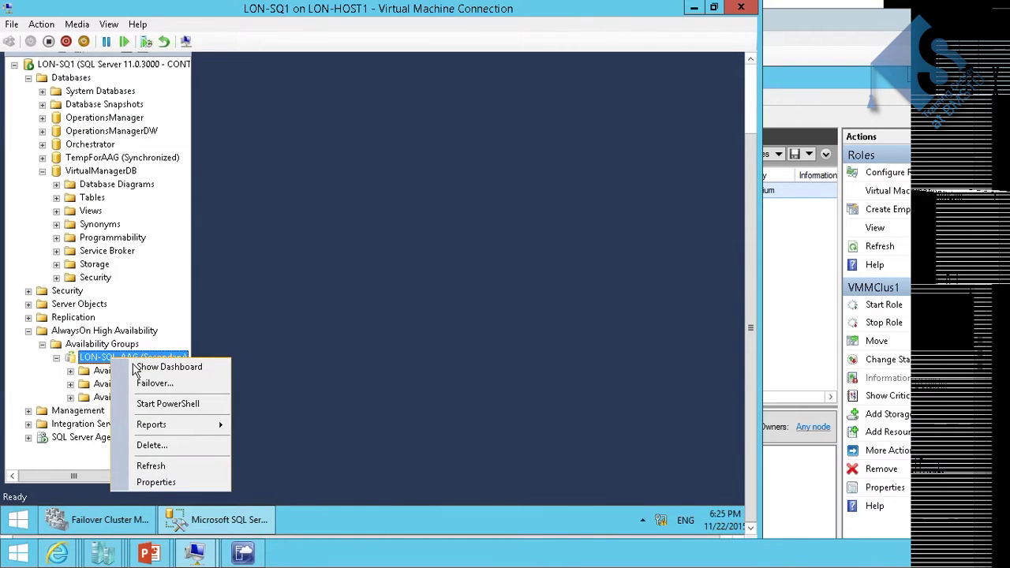
{"action": "left_click", "coordinate": [170, 385]}
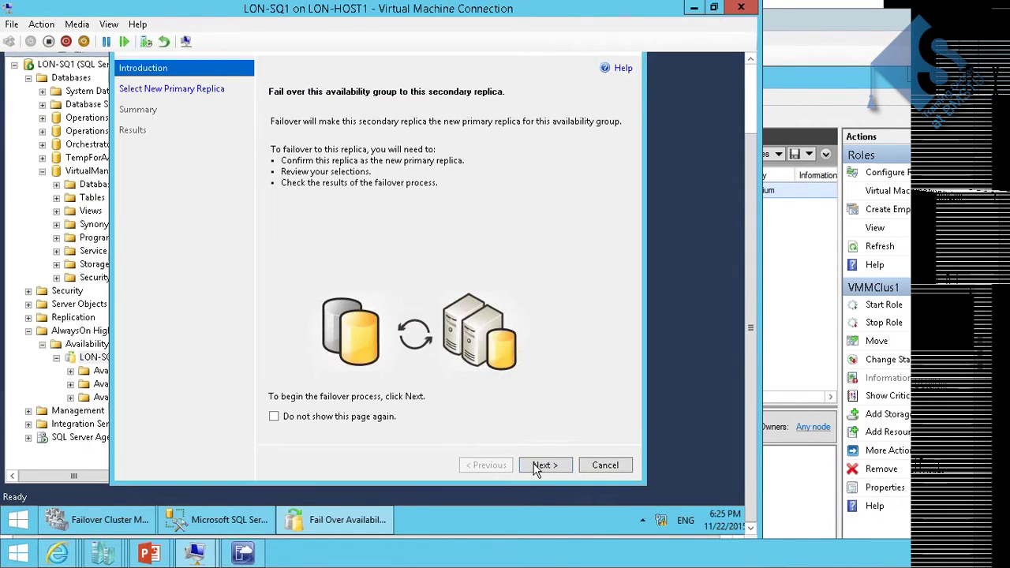
{"action": "left_click", "coordinate": [541, 465]}
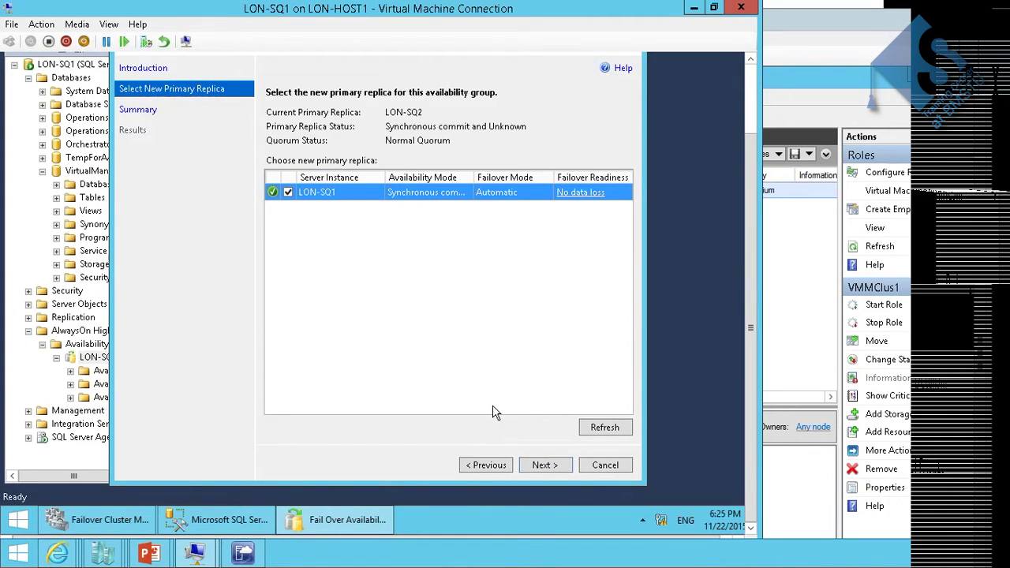
{"action": "left_click", "coordinate": [543, 467]}
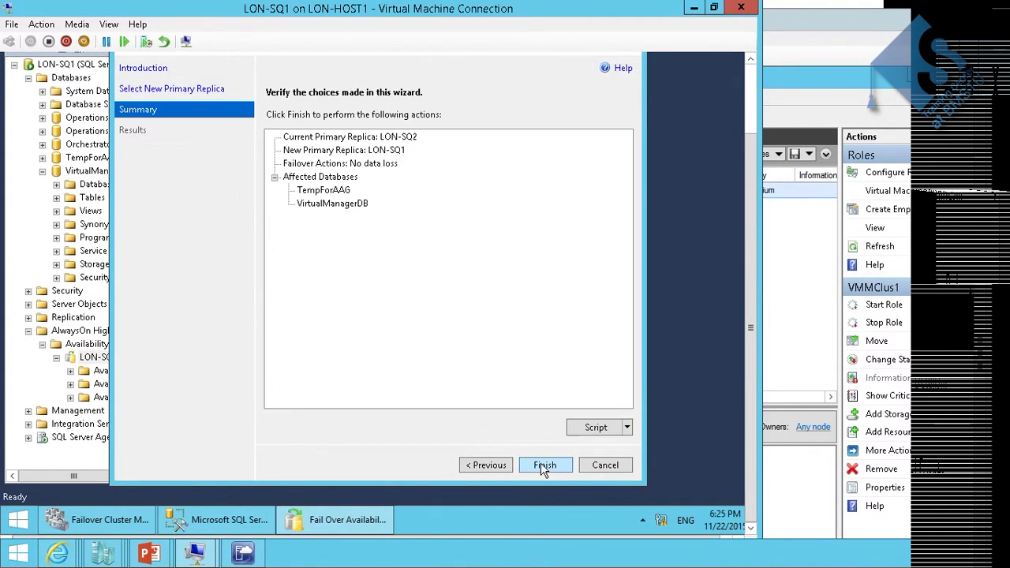
{"action": "left_click", "coordinate": [544, 466]}
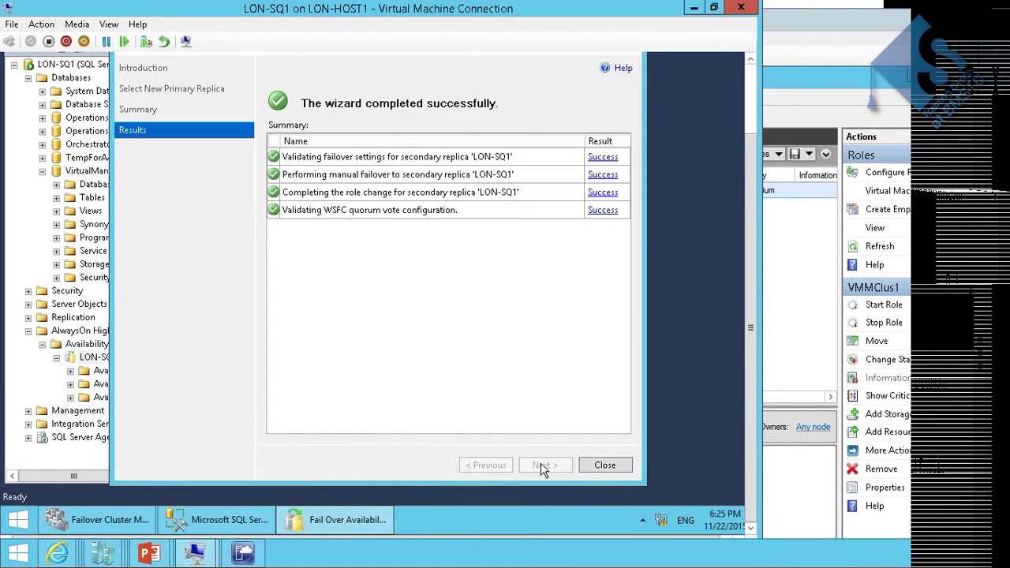
{"action": "left_click", "coordinate": [608, 465]}
{"action": "left_click", "coordinate": [713, 8]}
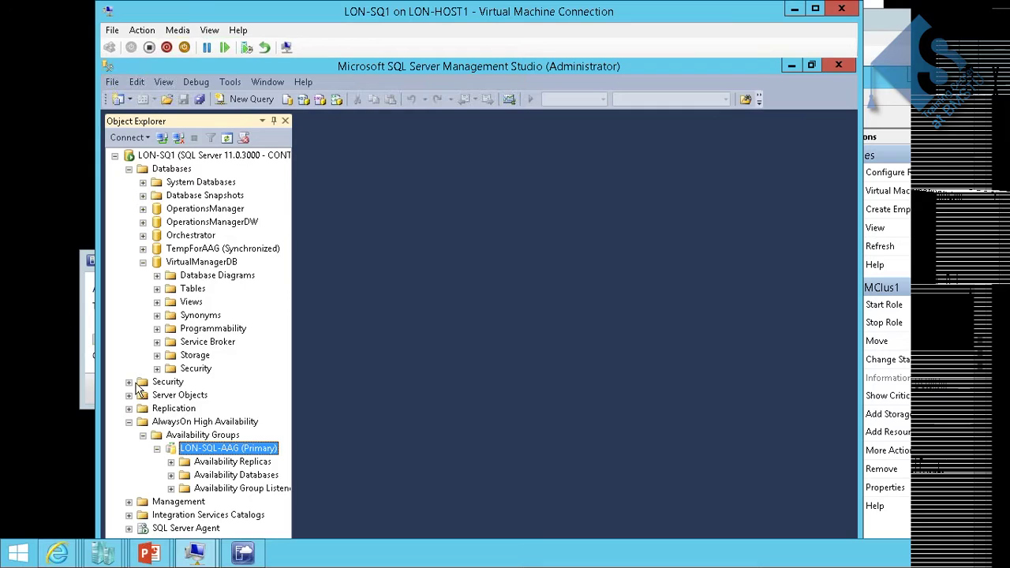
{"action": "left_click", "coordinate": [130, 383]}
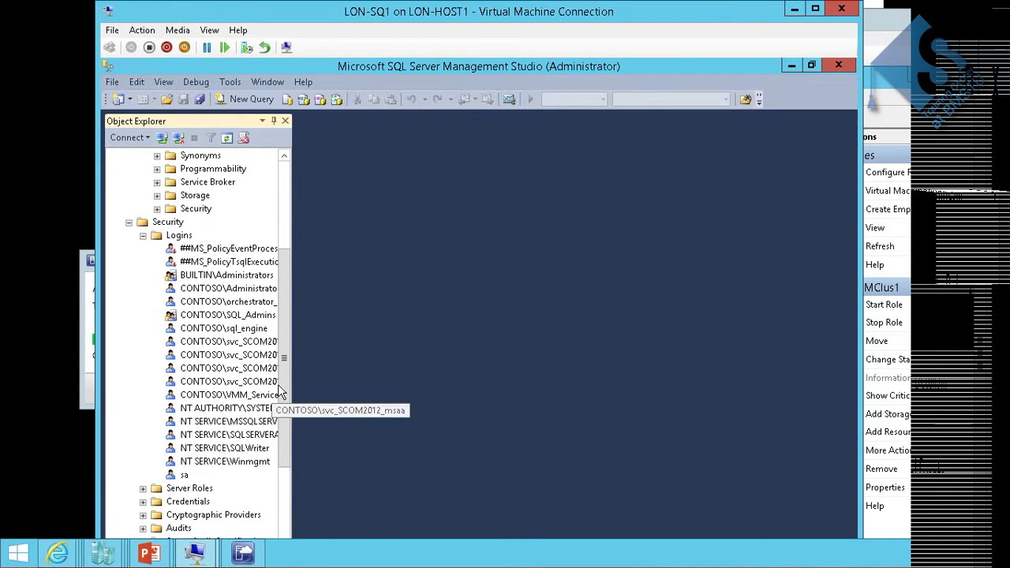
- Locate the CONTOSO\VMM_Service login on LON-SQ1, then bring Hyper-V Manager forward
{"action": "left_click", "coordinate": [236, 397]}
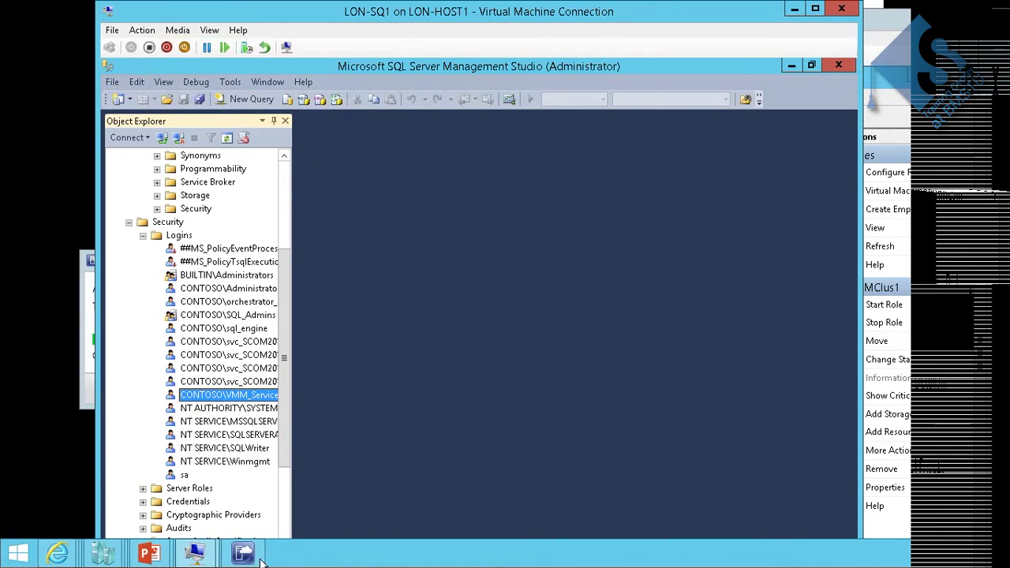
{"action": "mouse_move", "coordinate": [196, 553]}
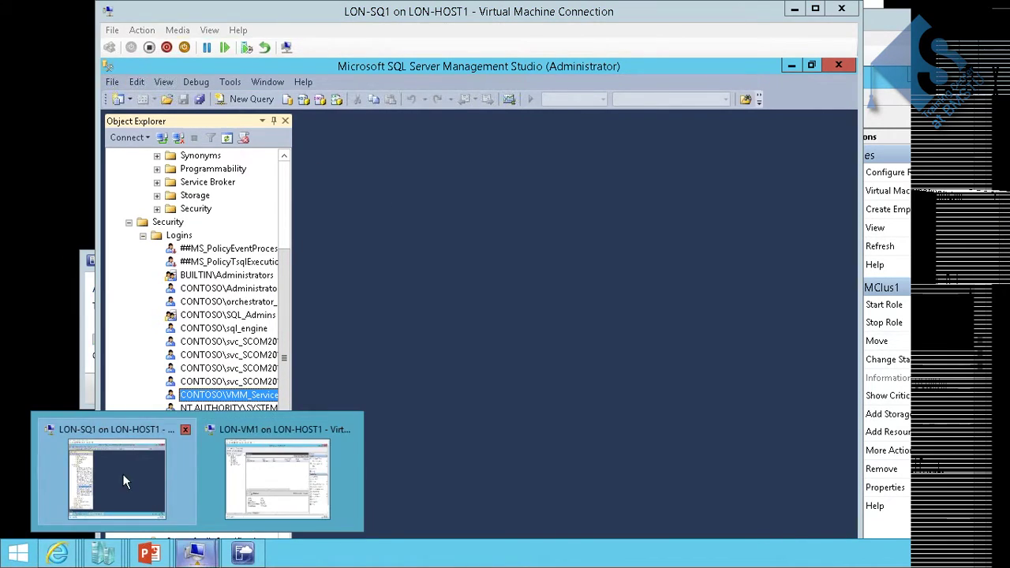
{"action": "mouse_move", "coordinate": [108, 557]}
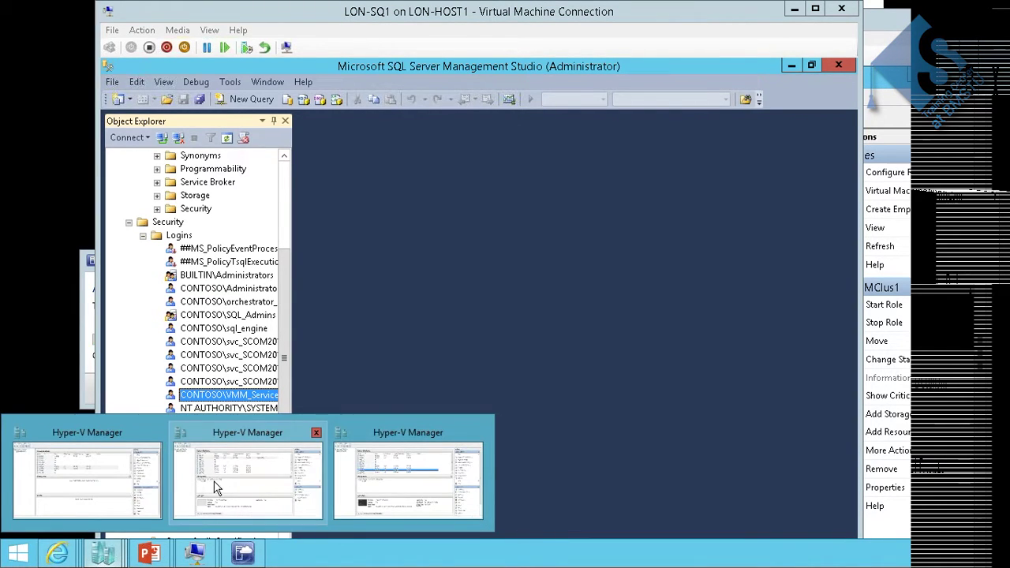
{"action": "left_click", "coordinate": [207, 522]}
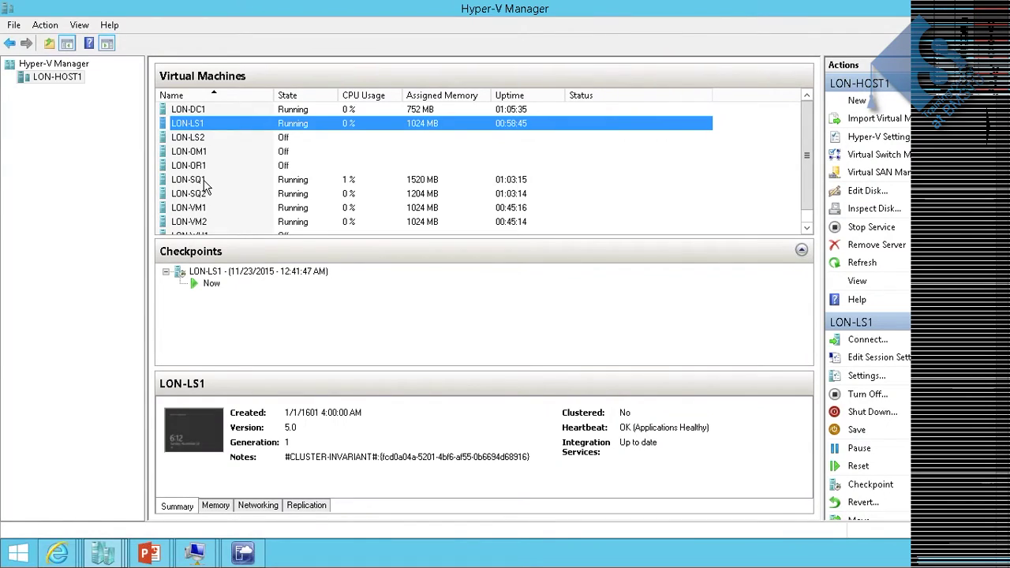
- Connect to LON-SQ2 and sign in as CONTOSO\administrator with the account password
{"action": "left_click", "coordinate": [191, 195]}
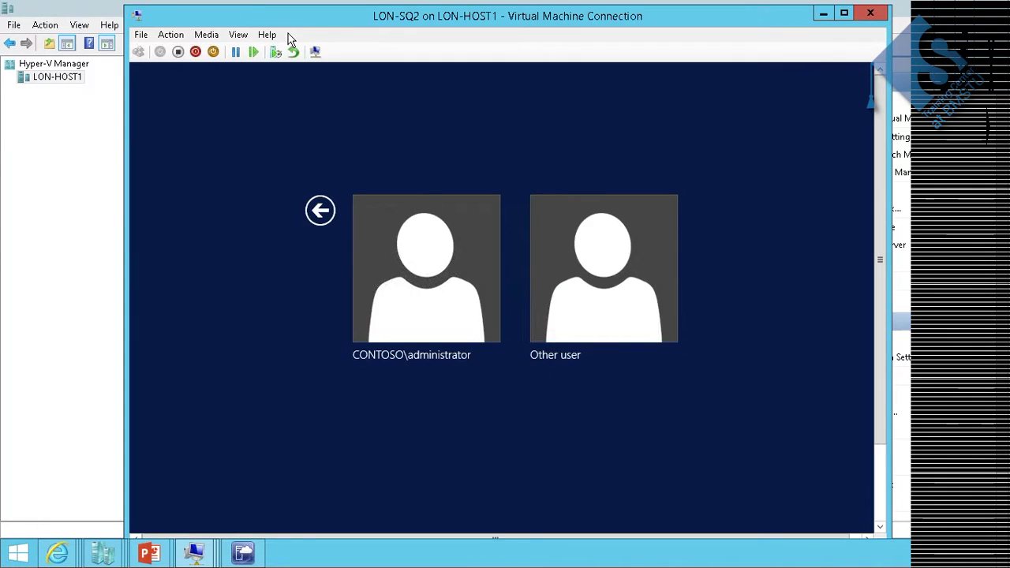
{"action": "left_click", "coordinate": [461, 283]}
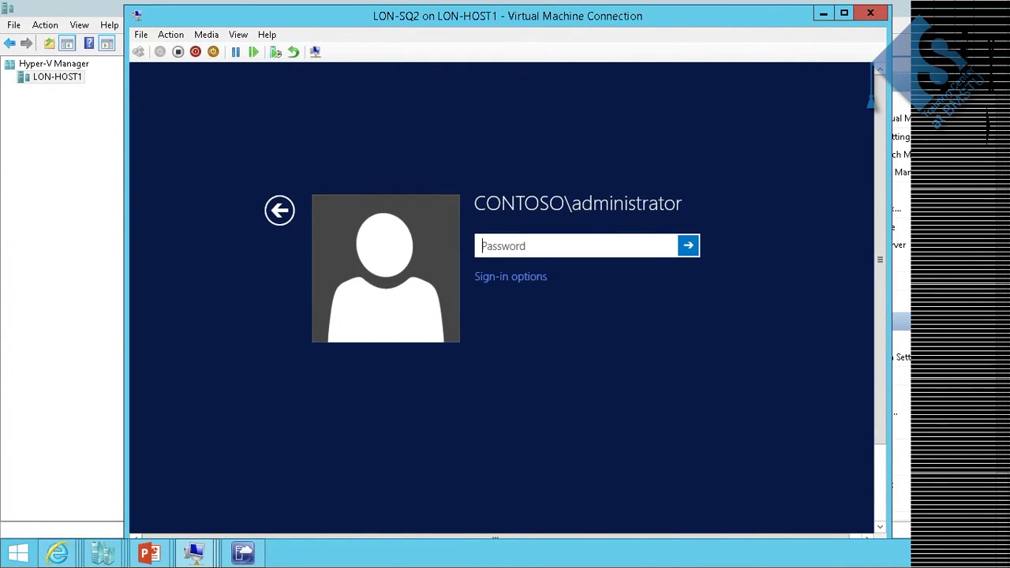
{"action": "key", "text": "Return"}
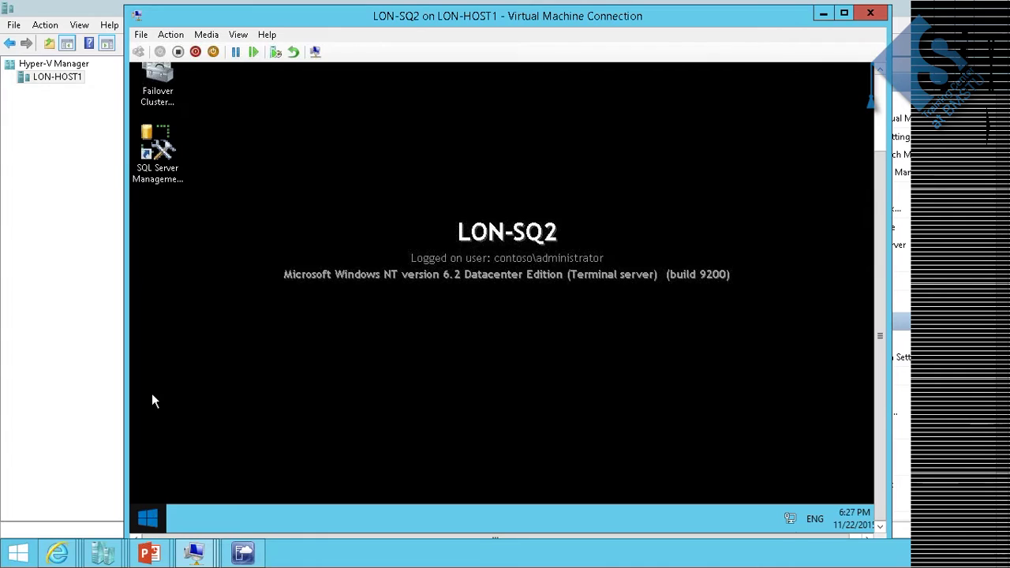
- Launch SQL Server Management Studio on LON-SQ2 for the LON-SQ2 engine with Windows Authentication
{"action": "left_click", "coordinate": [166, 153]}
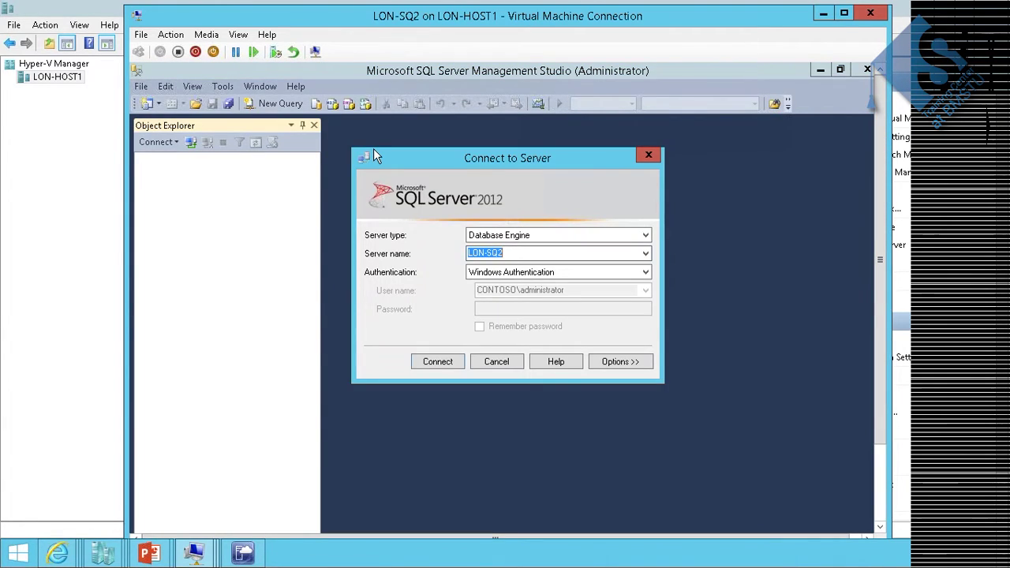
{"action": "left_click", "coordinate": [446, 361]}
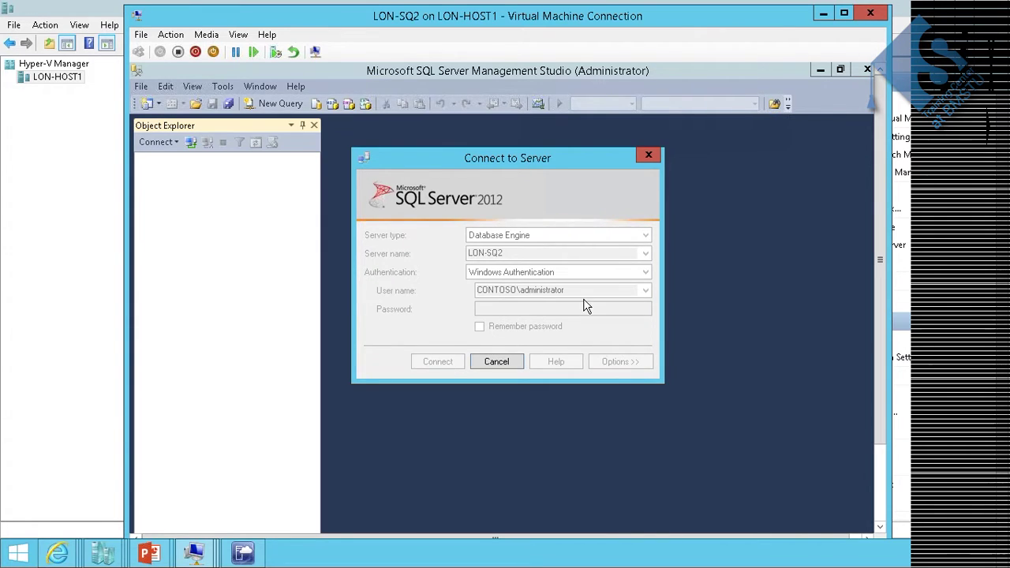
- Connect to LON-SQ2 and expand Security > Logins to list its server logins
{"action": "left_click_drag", "start_coordinate": [701, 18], "coordinate": [709, 13]}
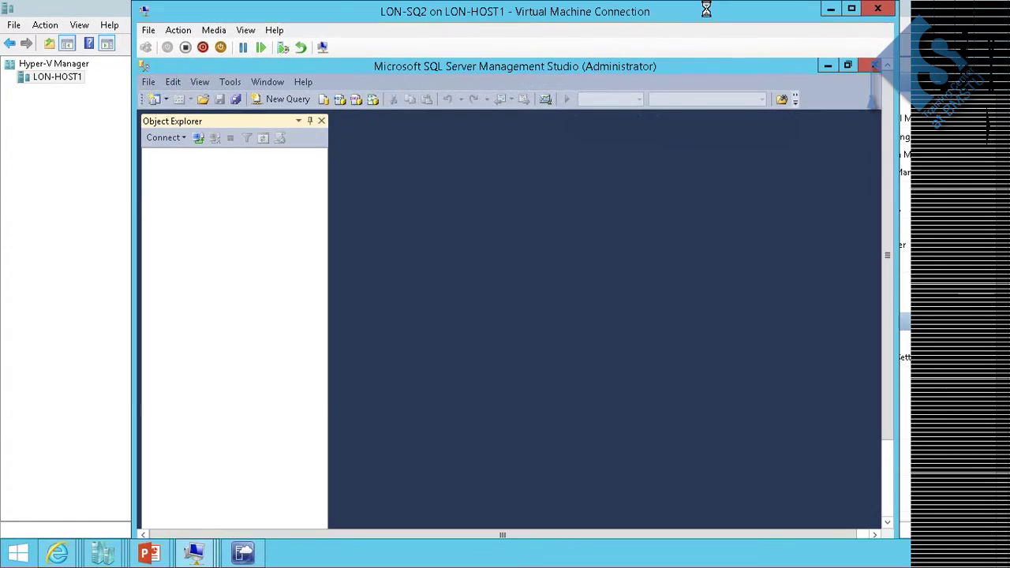
{"action": "scroll", "coordinate": [890, 222], "scroll_direction": "down", "scroll_amount": 2}
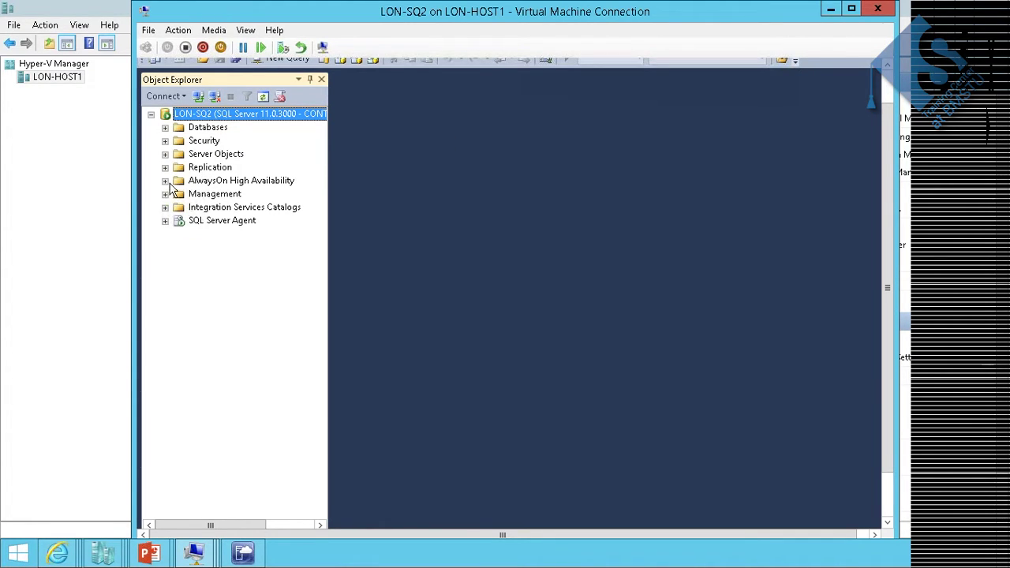
{"action": "left_click", "coordinate": [165, 141]}
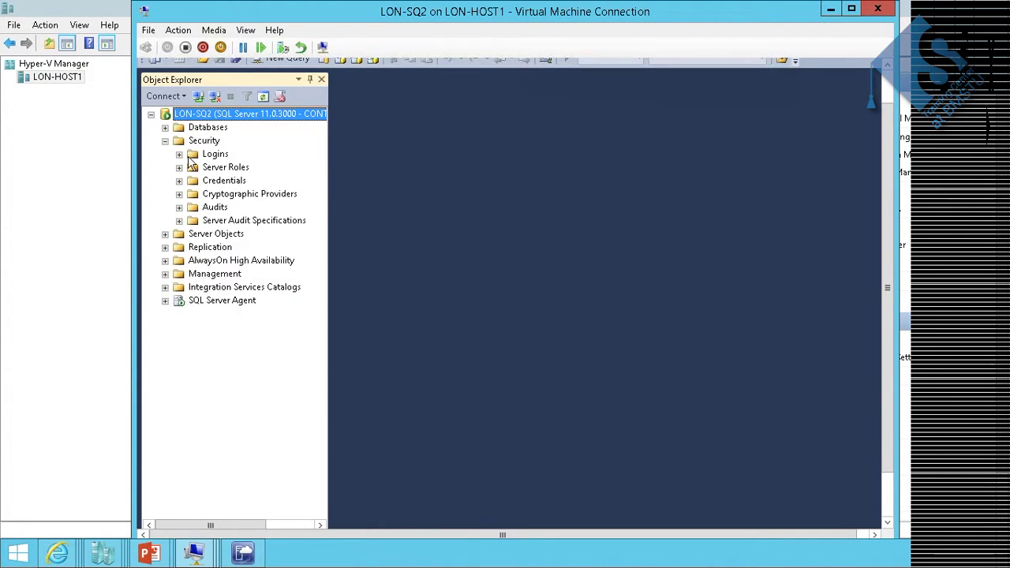
{"action": "left_click", "coordinate": [180, 154]}
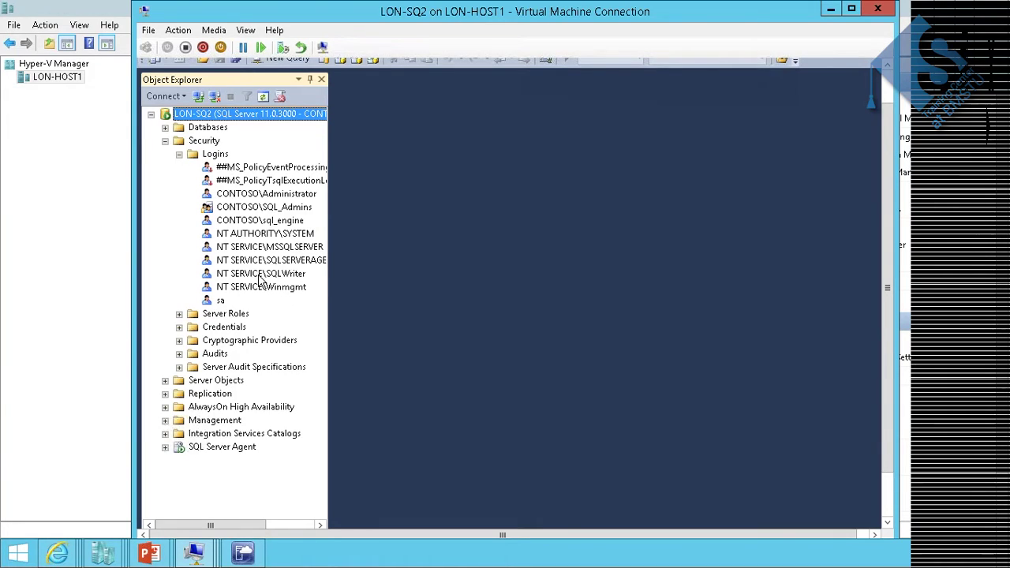
{"action": "left_click", "coordinate": [214, 155]}
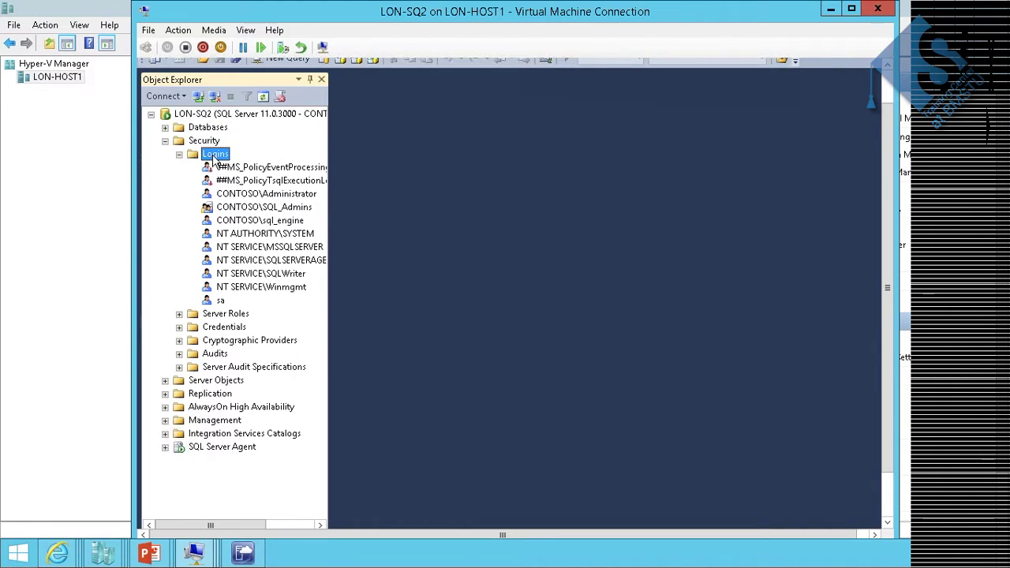
{"action": "right_click", "coordinate": [213, 157]}
- Create a Windows login for CONTOSO\VMM_Service, found by searching the Entire Directory for 'VMM'
{"action": "left_click", "coordinate": [262, 164]}
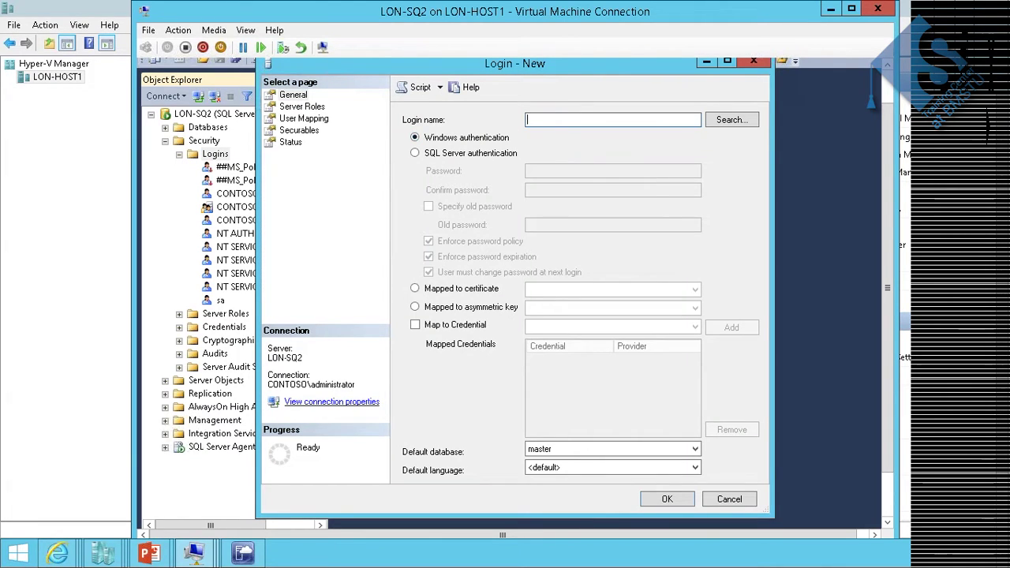
{"action": "left_click", "coordinate": [732, 119]}
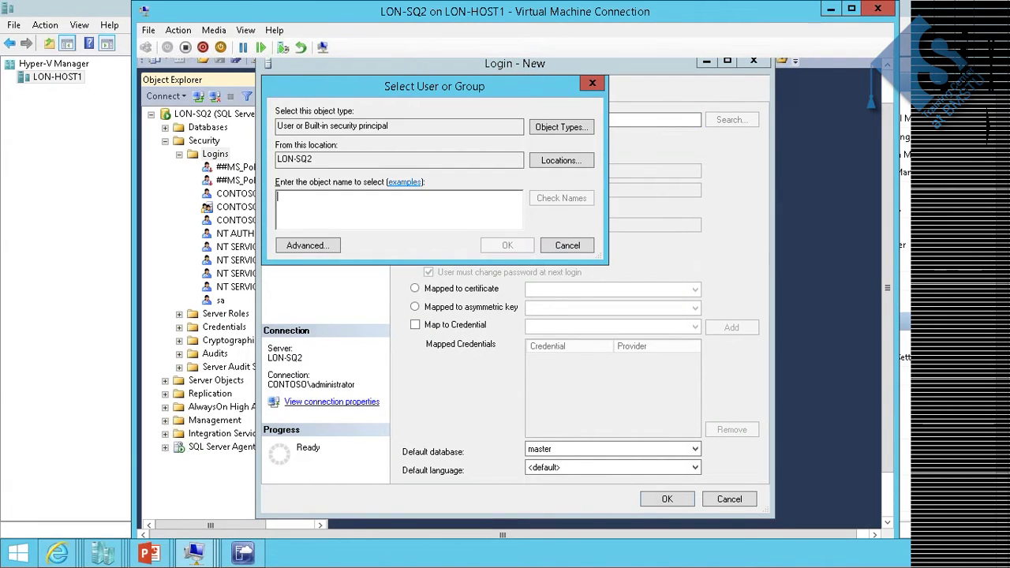
{"action": "left_click", "coordinate": [561, 166]}
{"action": "left_click", "coordinate": [341, 184]}
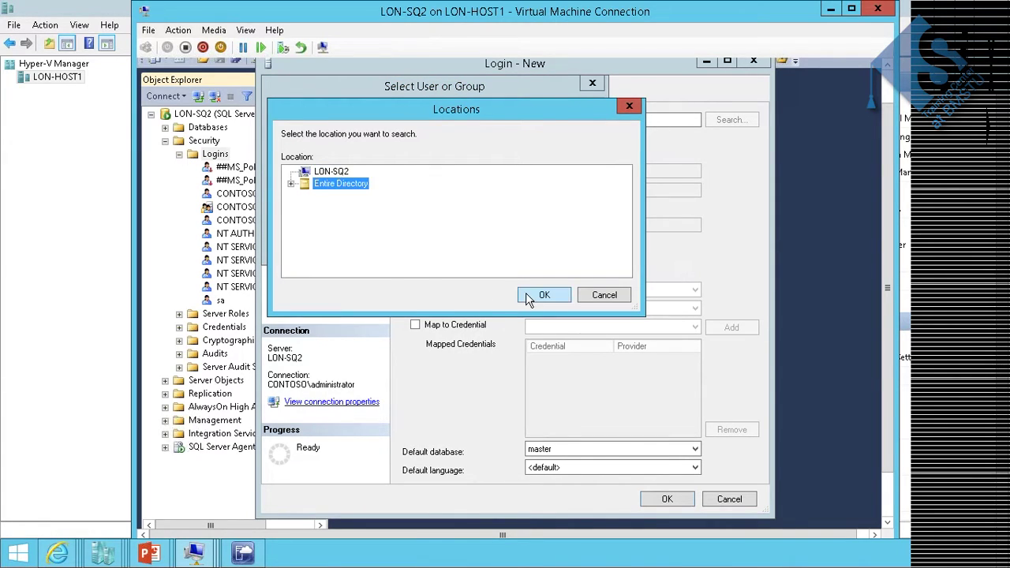
{"action": "left_click", "coordinate": [534, 296]}
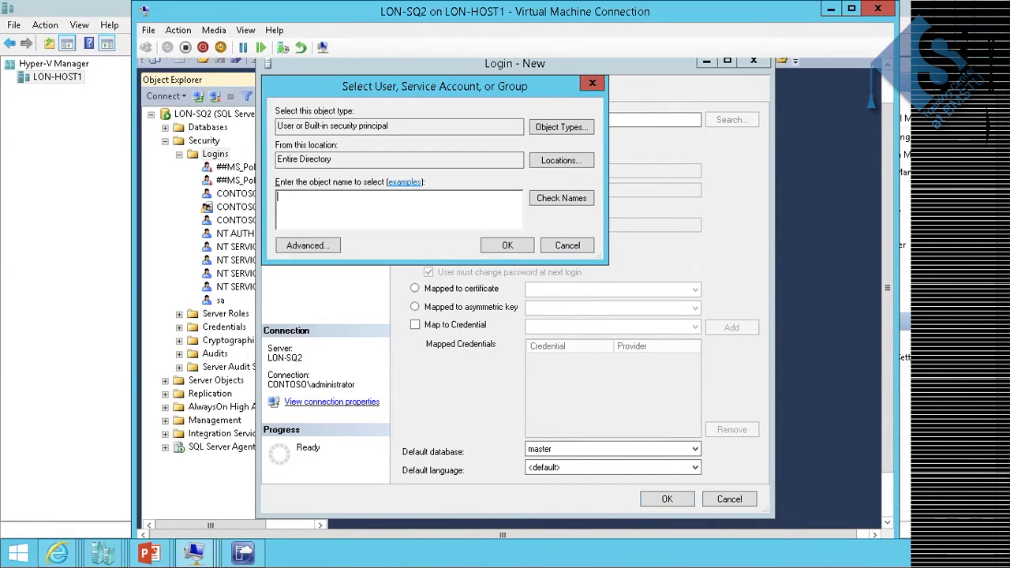
{"action": "type", "text": "VMM"}
{"action": "left_click", "coordinate": [584, 204]}
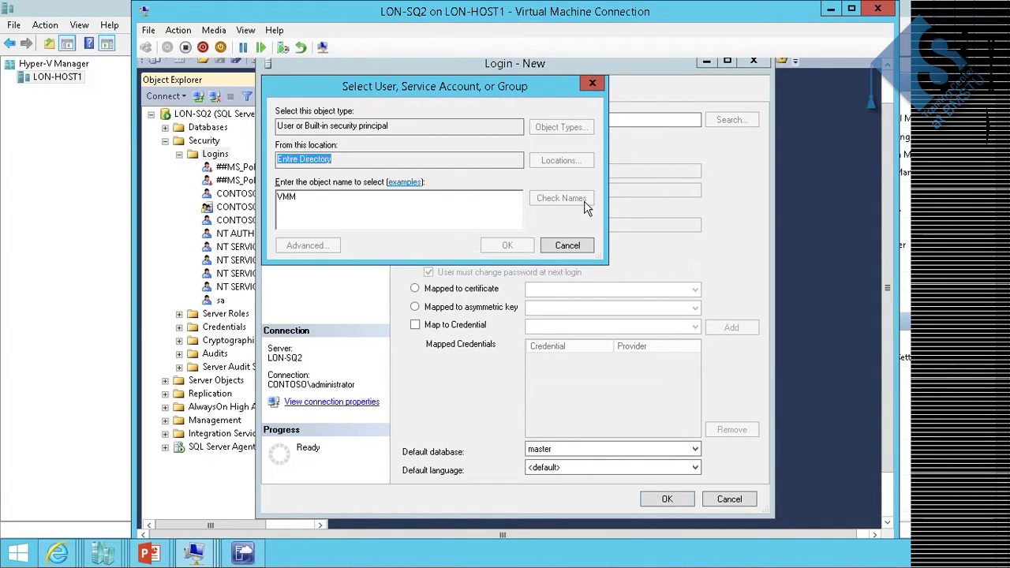
{"action": "left_click", "coordinate": [507, 246]}
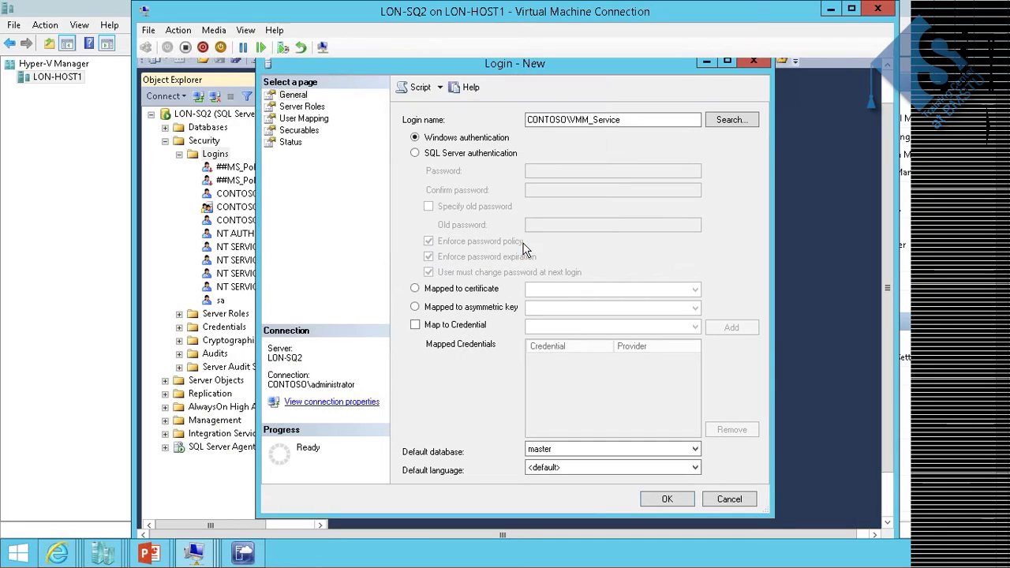
{"action": "left_click", "coordinate": [667, 500]}
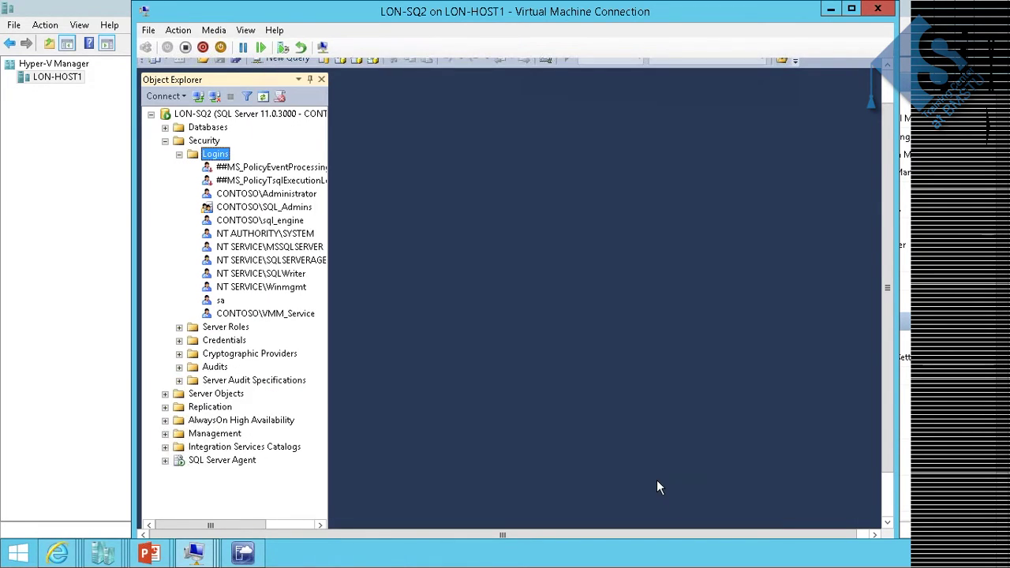
{"action": "left_click", "coordinate": [887, 64]}
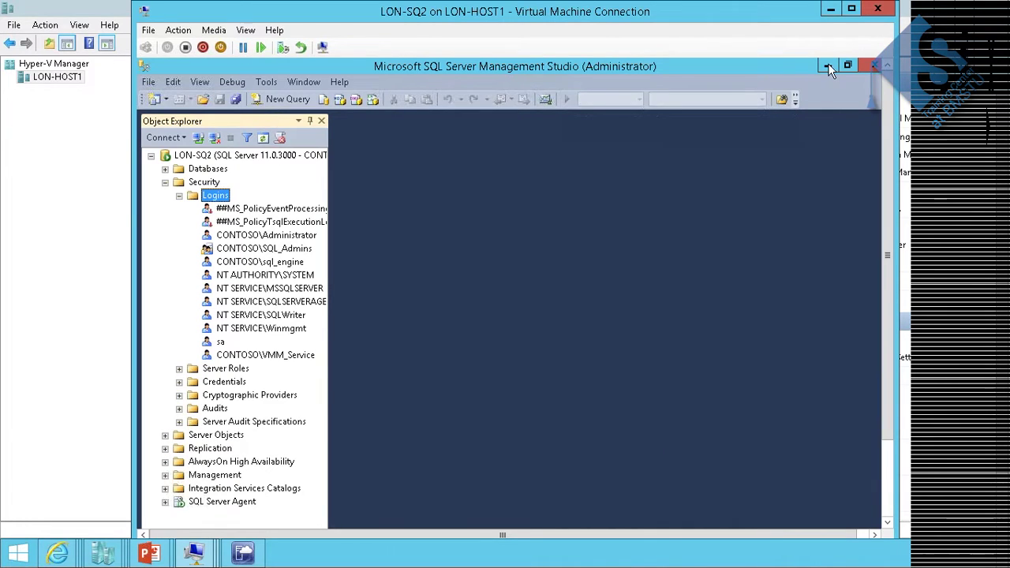
- On LON-SQ1, start a planned failover of the LON-SQL-AAG availability group
{"action": "left_click", "coordinate": [830, 10]}
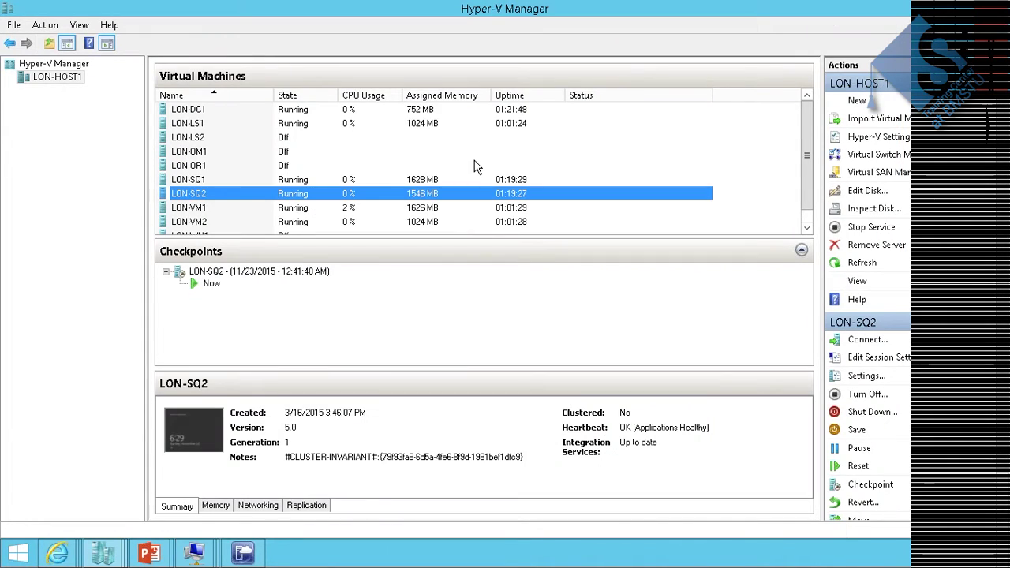
{"action": "left_click", "coordinate": [214, 181]}
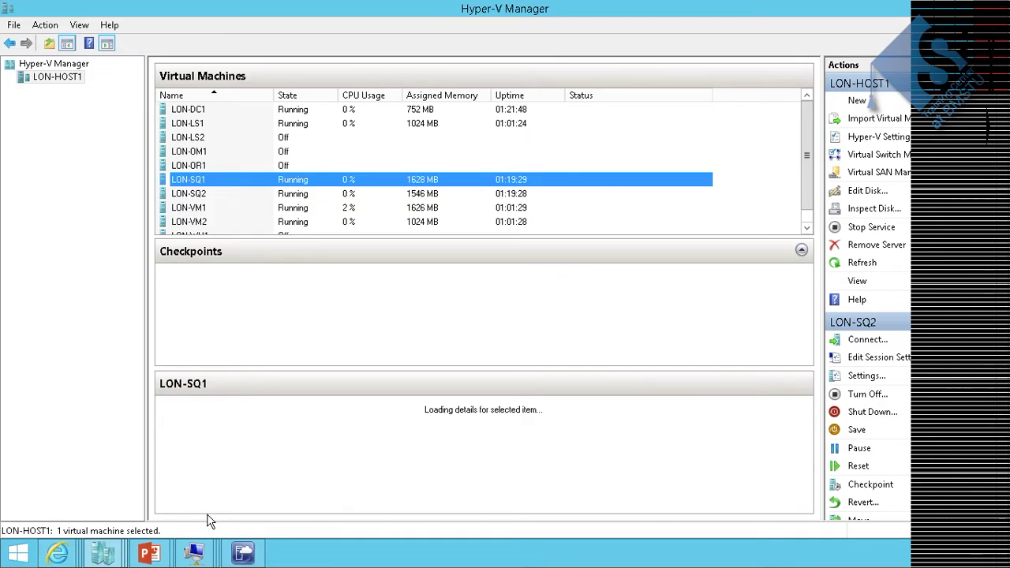
{"action": "mouse_move", "coordinate": [198, 551]}
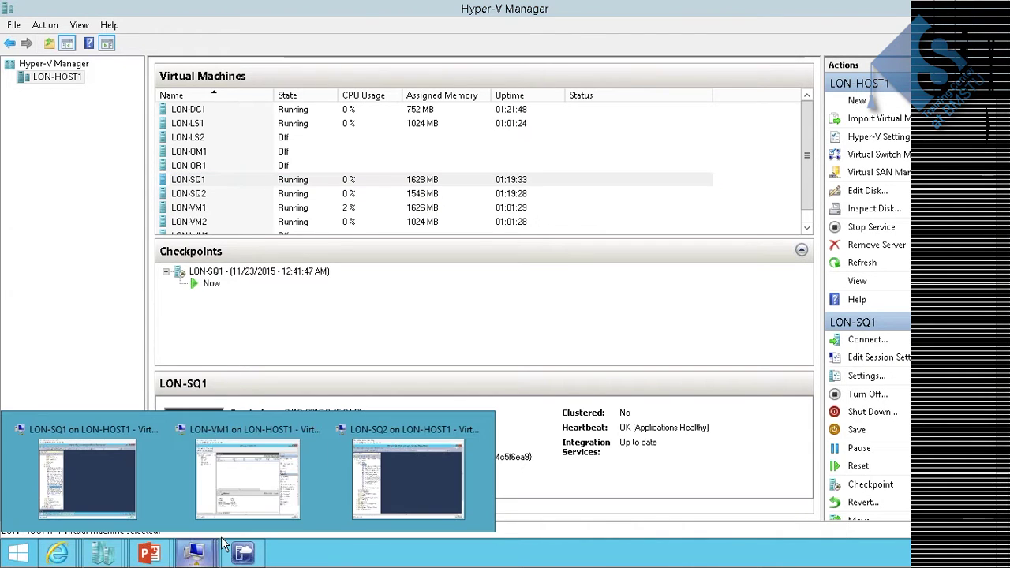
{"action": "left_click", "coordinate": [111, 461]}
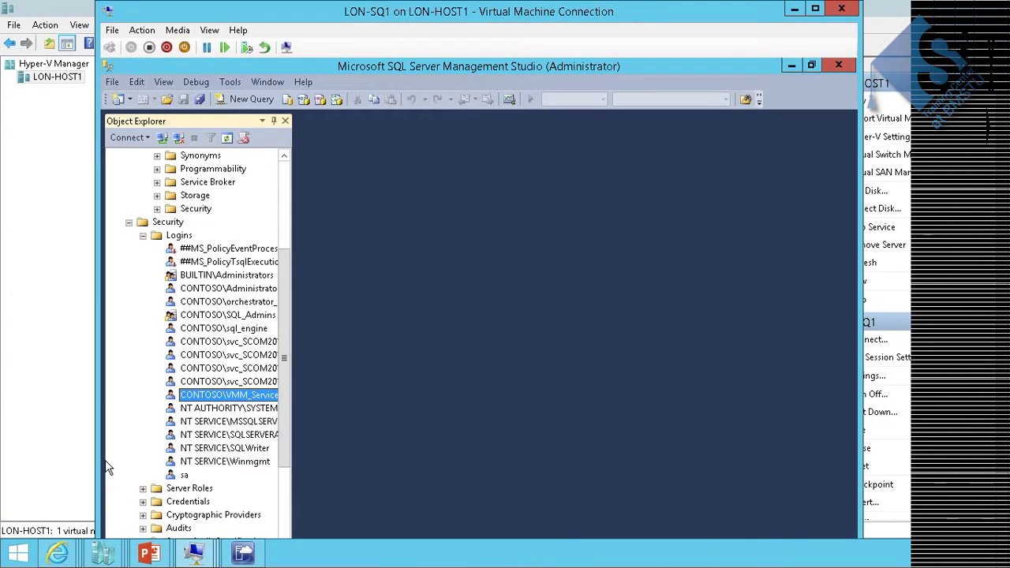
{"action": "left_click", "coordinate": [129, 223]}
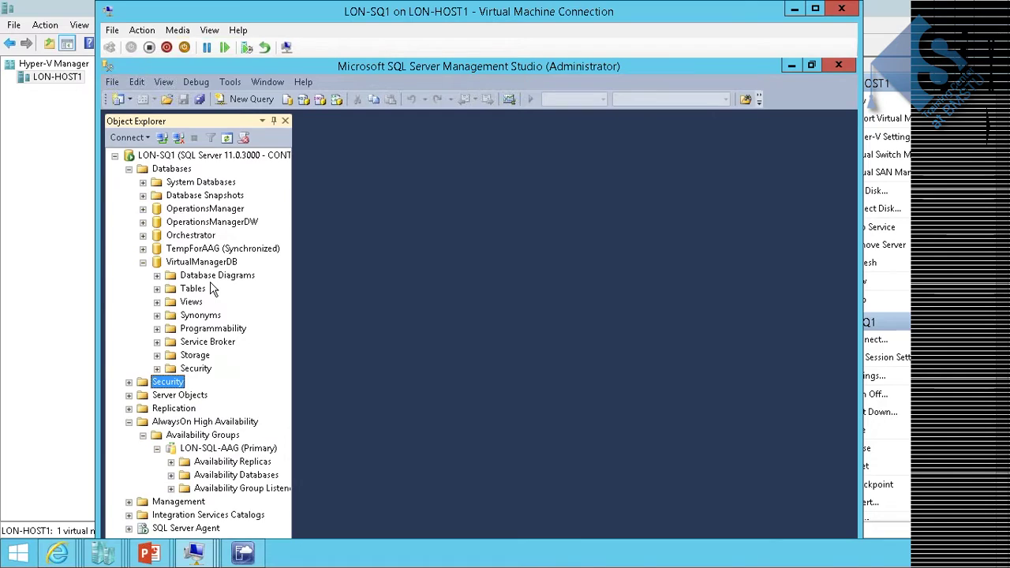
{"action": "right_click", "coordinate": [166, 436]}
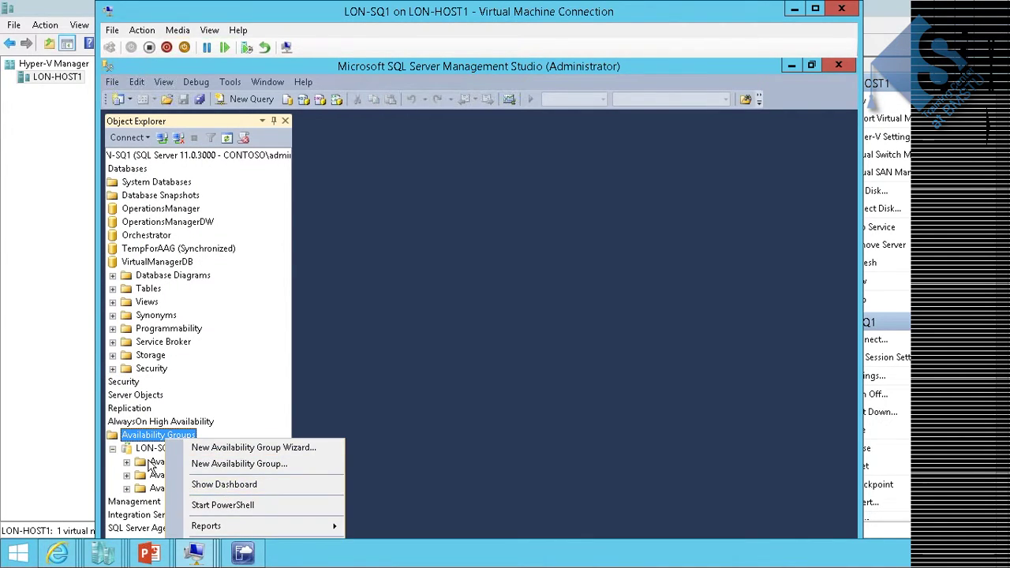
{"action": "left_click", "coordinate": [156, 464]}
{"action": "left_click", "coordinate": [188, 449]}
{"action": "right_click", "coordinate": [189, 450]}
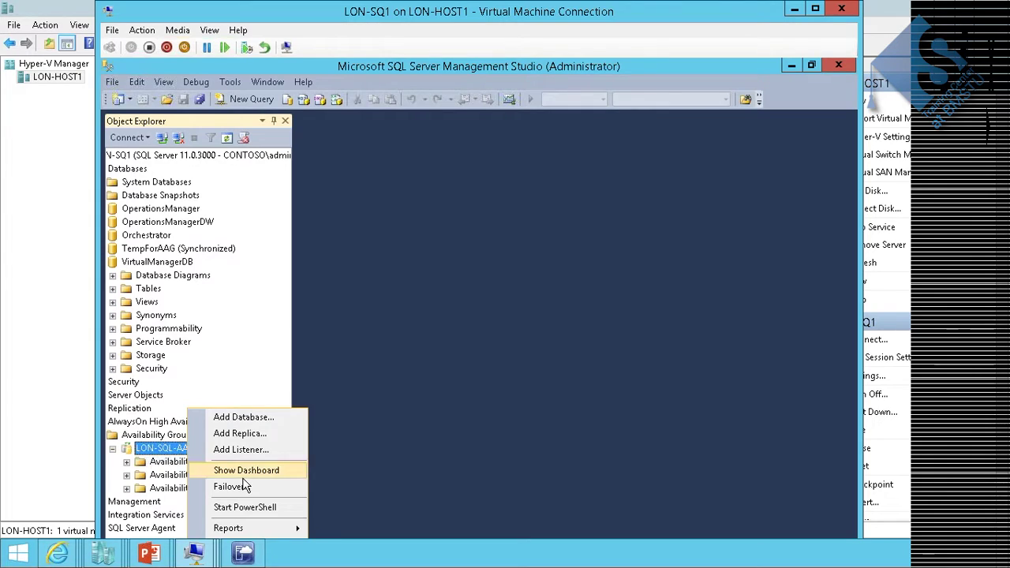
{"action": "left_click", "coordinate": [244, 471]}
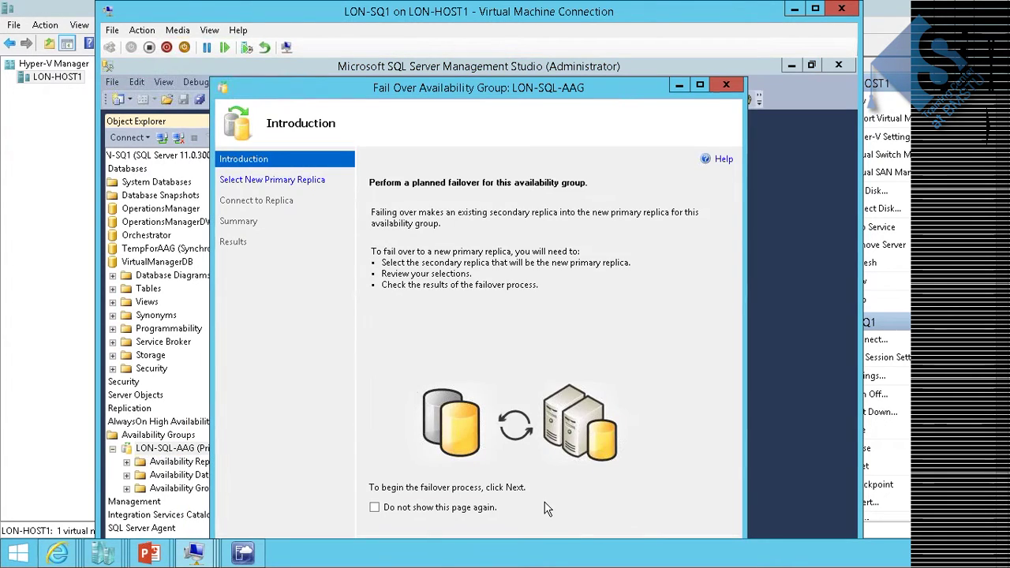
- Connect to the LON-SQ2 replica in the failover wizard and run the failover to LON-SQ2
{"action": "left_click", "coordinate": [209, 30]}
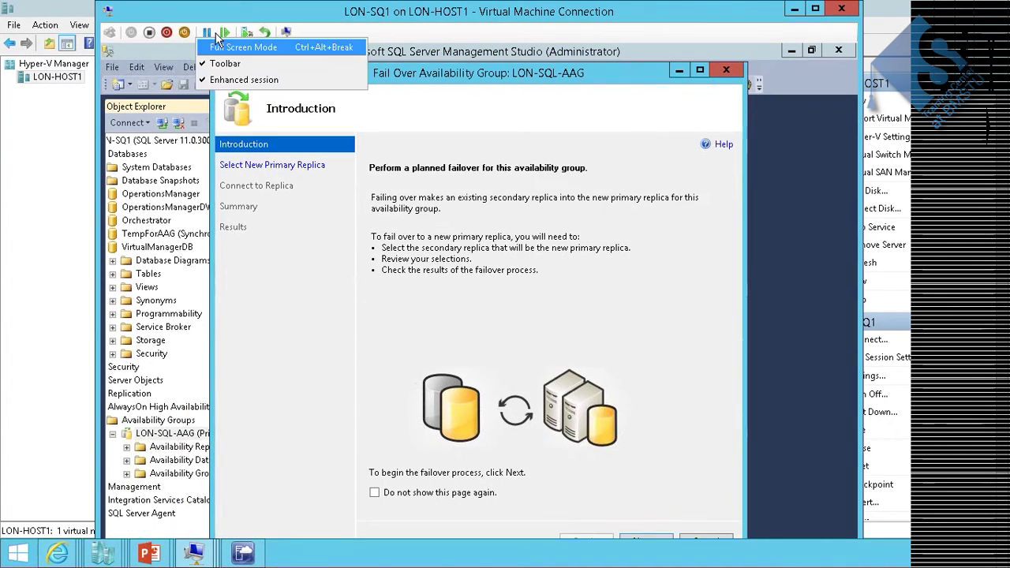
{"action": "left_click", "coordinate": [261, 41]}
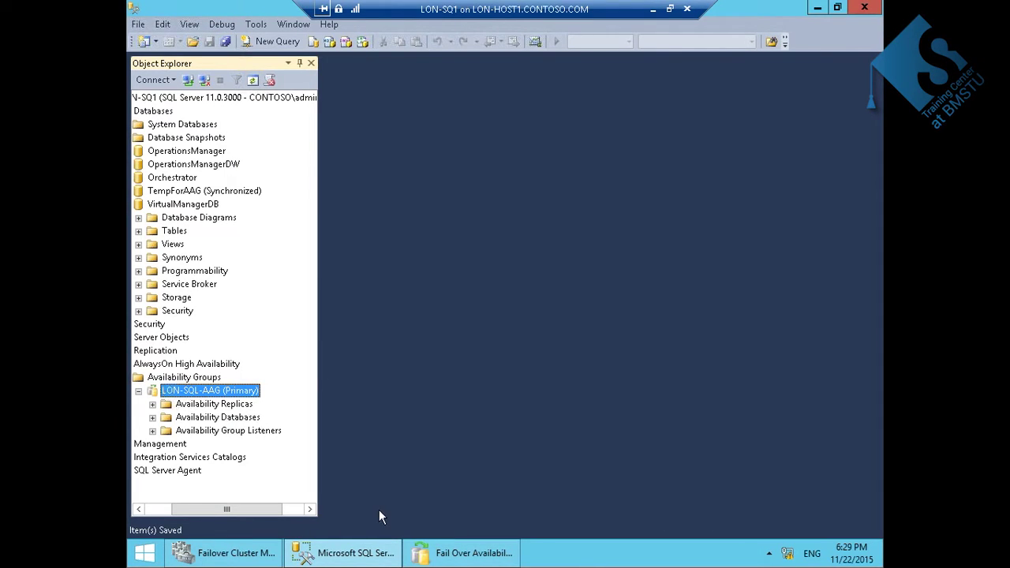
{"action": "left_click", "coordinate": [442, 553]}
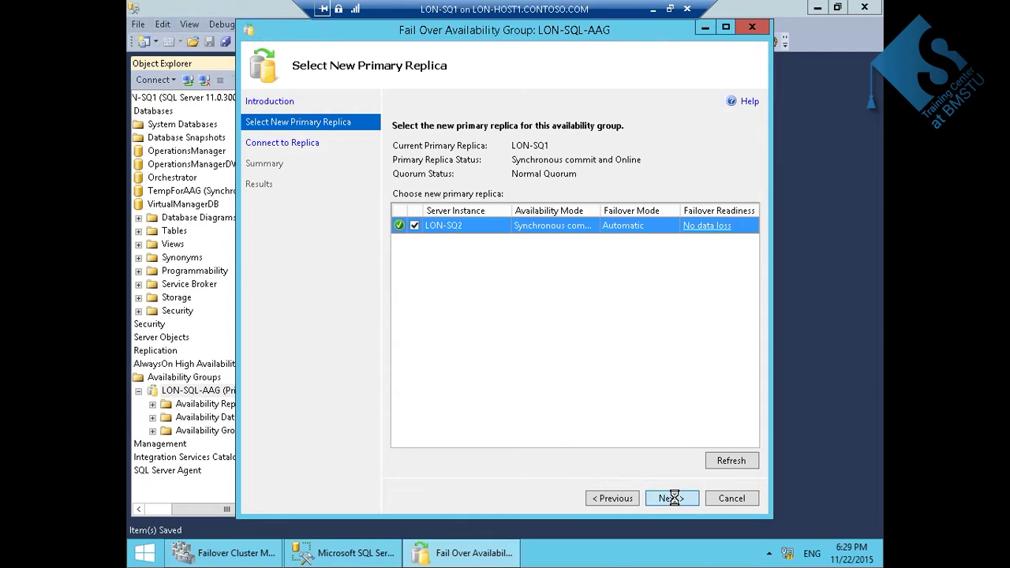
{"action": "left_click", "coordinate": [711, 187]}
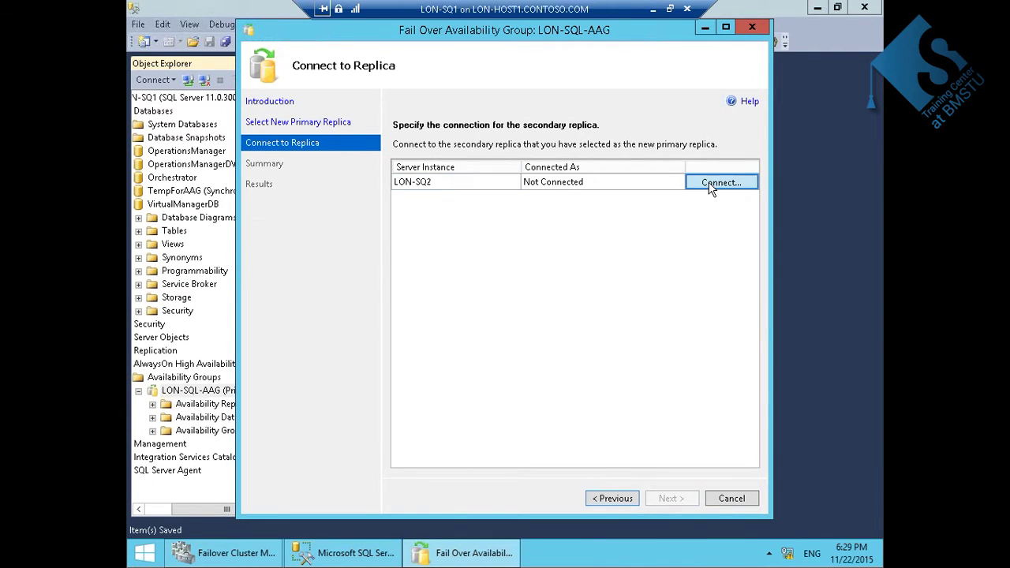
{"action": "left_click", "coordinate": [455, 302]}
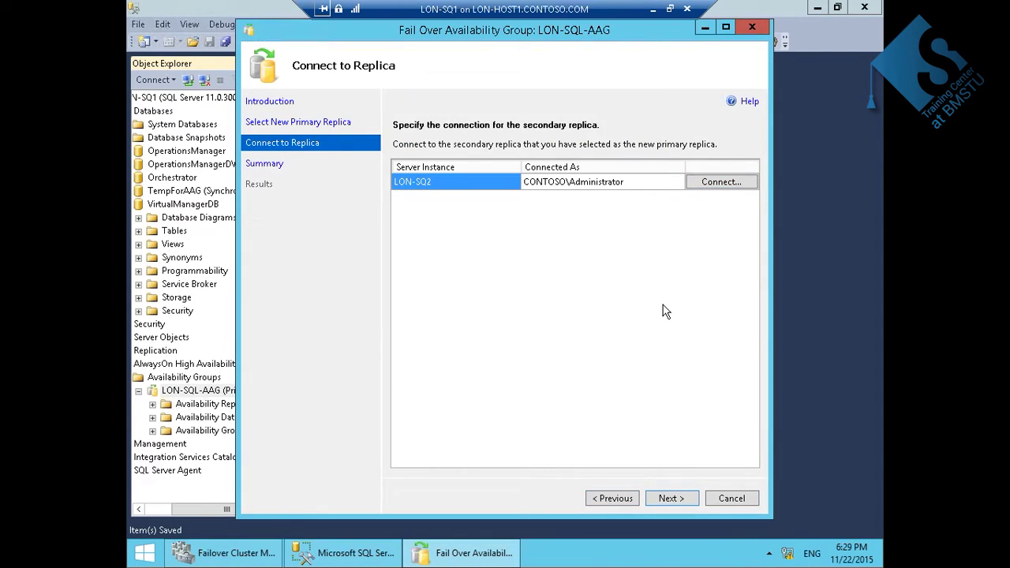
{"action": "left_click", "coordinate": [656, 500]}
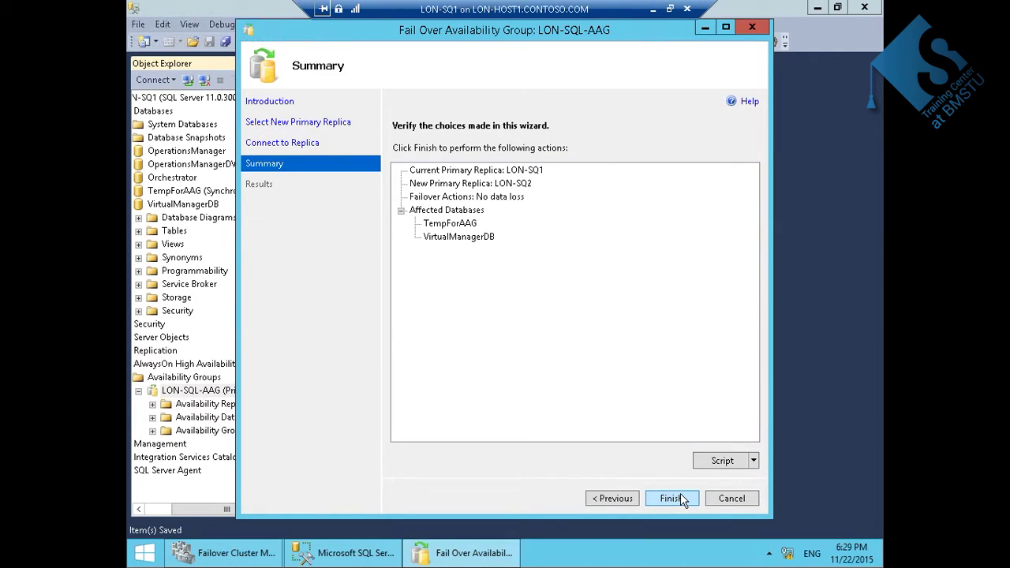
{"action": "left_click", "coordinate": [681, 498]}
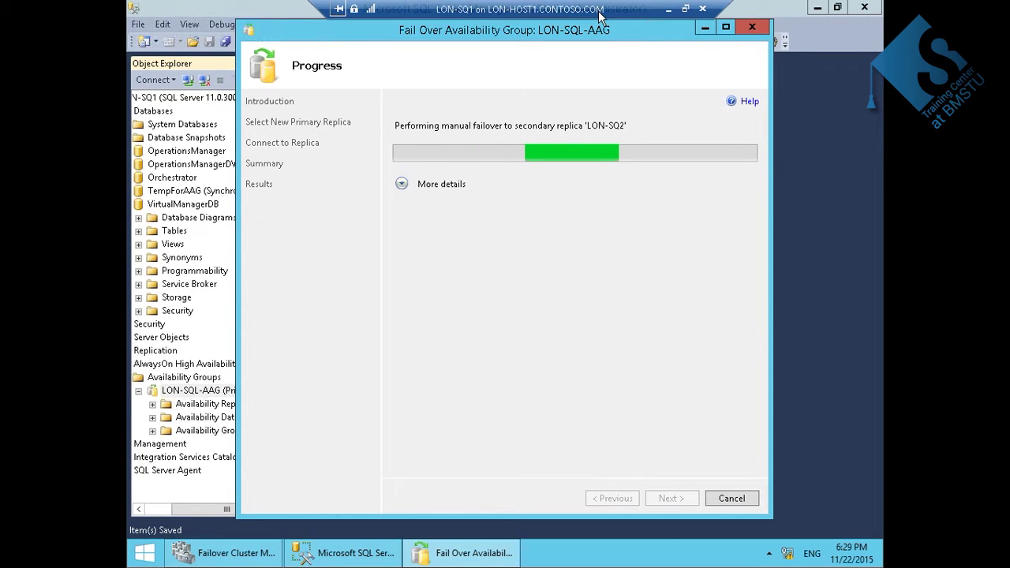
{"action": "left_click", "coordinate": [685, 8]}
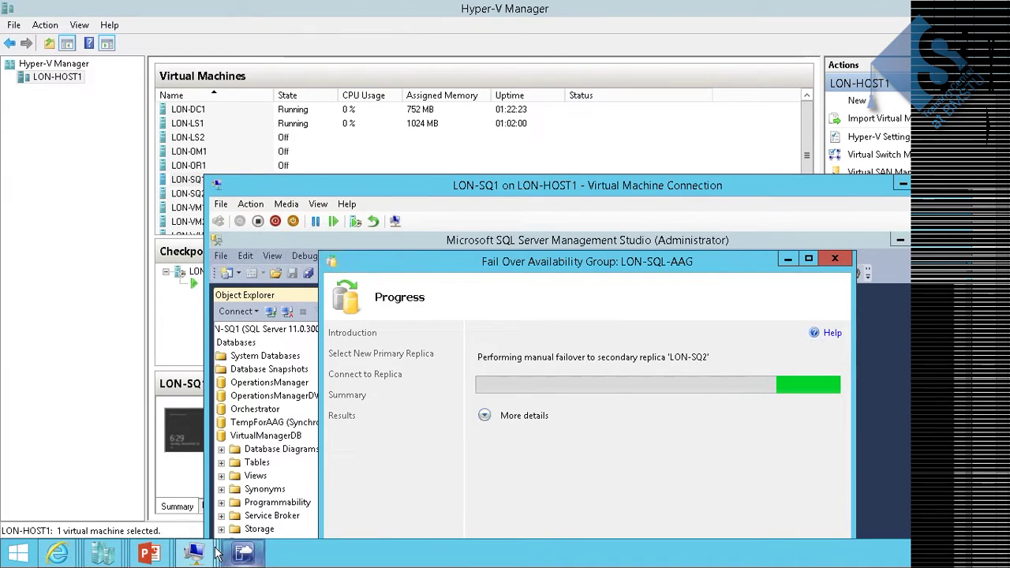
{"action": "mouse_move", "coordinate": [207, 557]}
{"action": "left_click", "coordinate": [221, 475]}
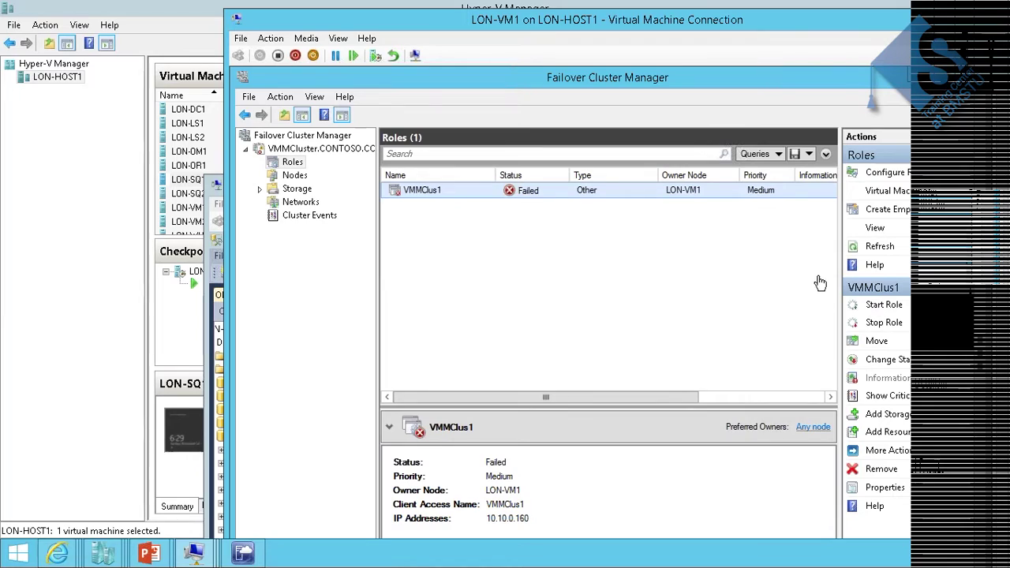
- Start the failed VMMClus1 role so it runs again on LON-VM1
{"action": "right_click", "coordinate": [660, 196]}
{"action": "left_click", "coordinate": [873, 307]}
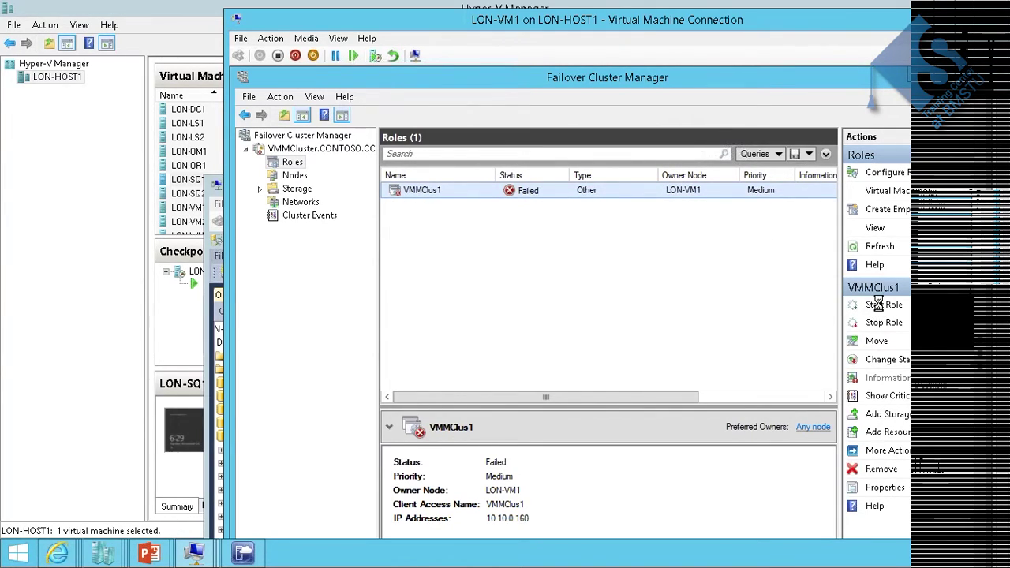
{"action": "left_click", "coordinate": [875, 306]}
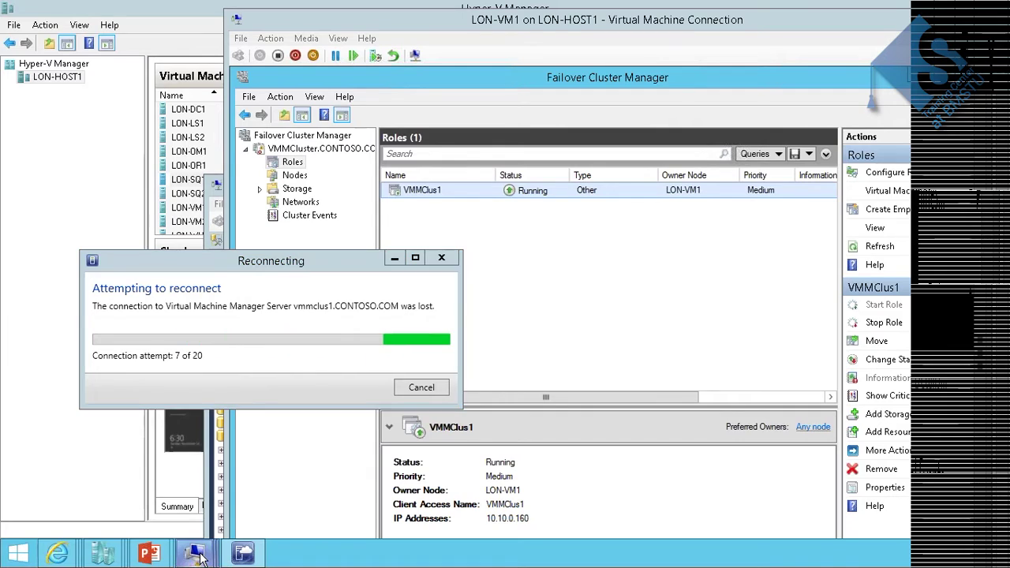
- On LON-SQ2, expand TempForAAG > Security > Users and refresh its users list
{"action": "mouse_move", "coordinate": [194, 553]}
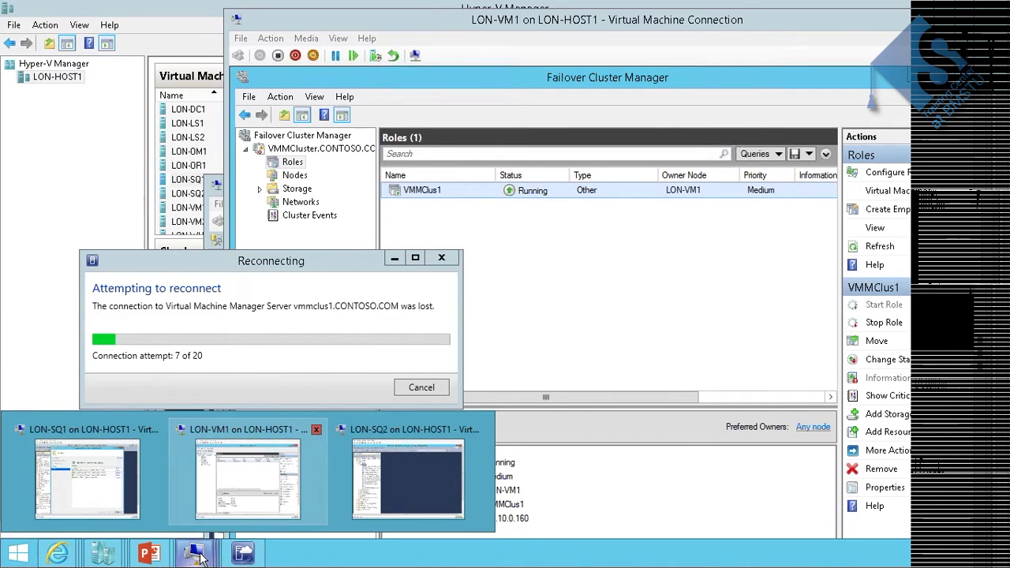
{"action": "left_click", "coordinate": [397, 469]}
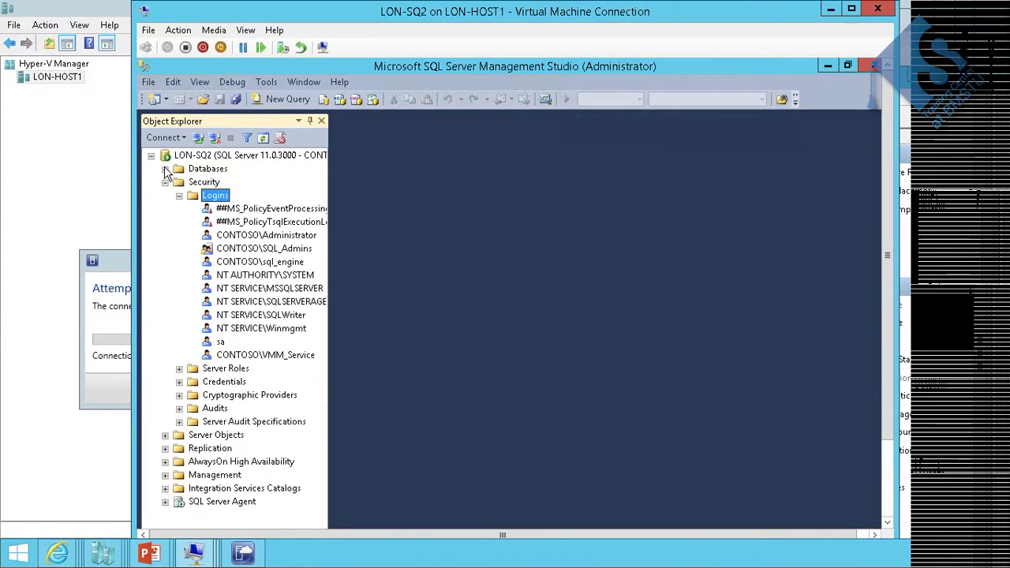
{"action": "left_click", "coordinate": [165, 461]}
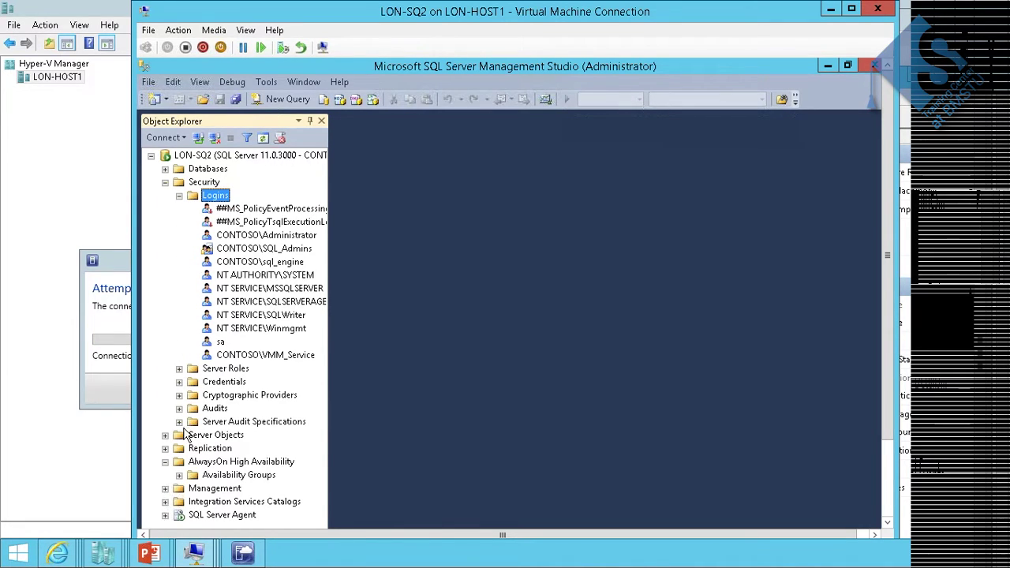
{"action": "left_click", "coordinate": [166, 170]}
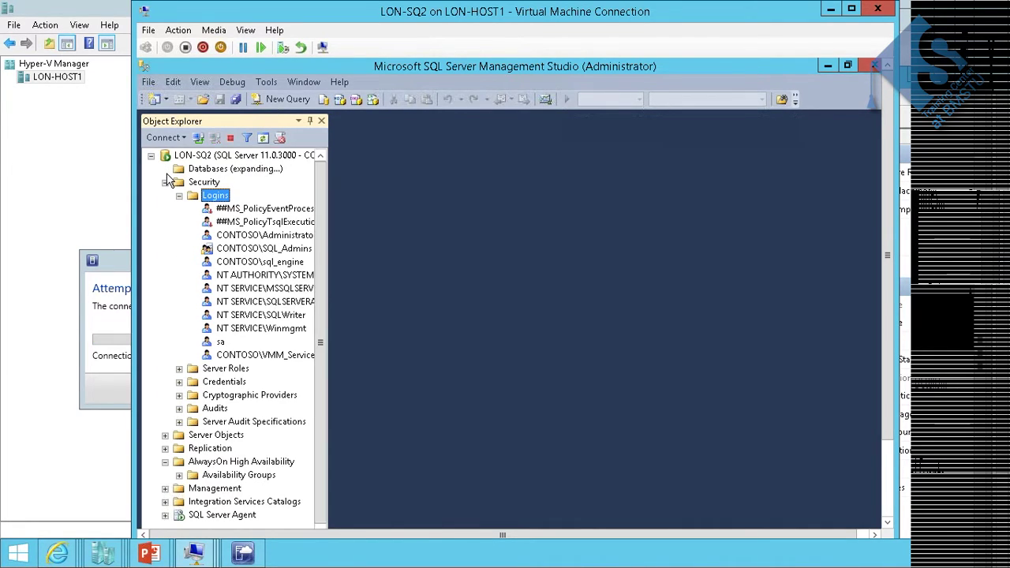
{"action": "left_click", "coordinate": [193, 223]}
{"action": "left_click", "coordinate": [192, 210]}
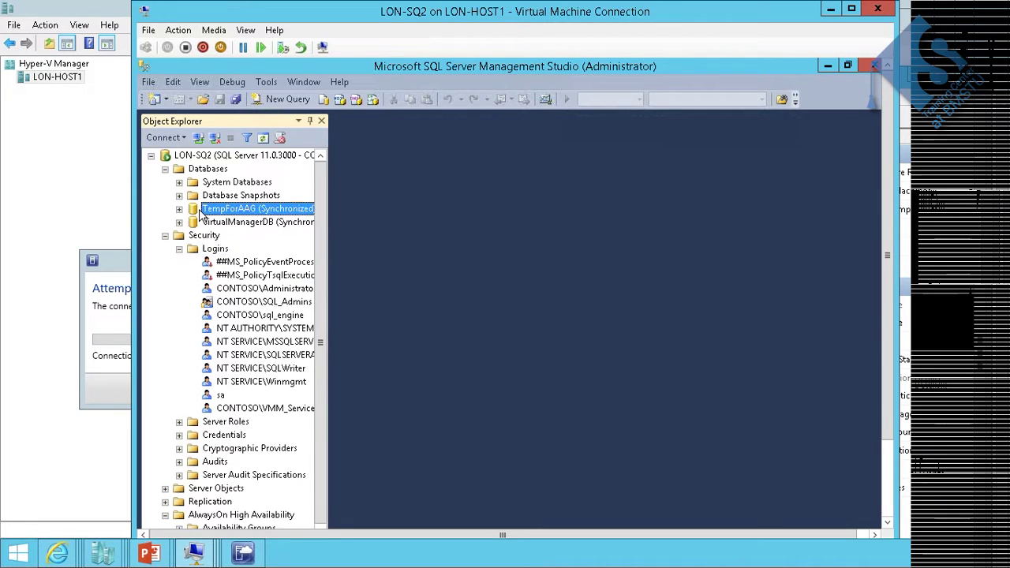
{"action": "left_click", "coordinate": [180, 209]}
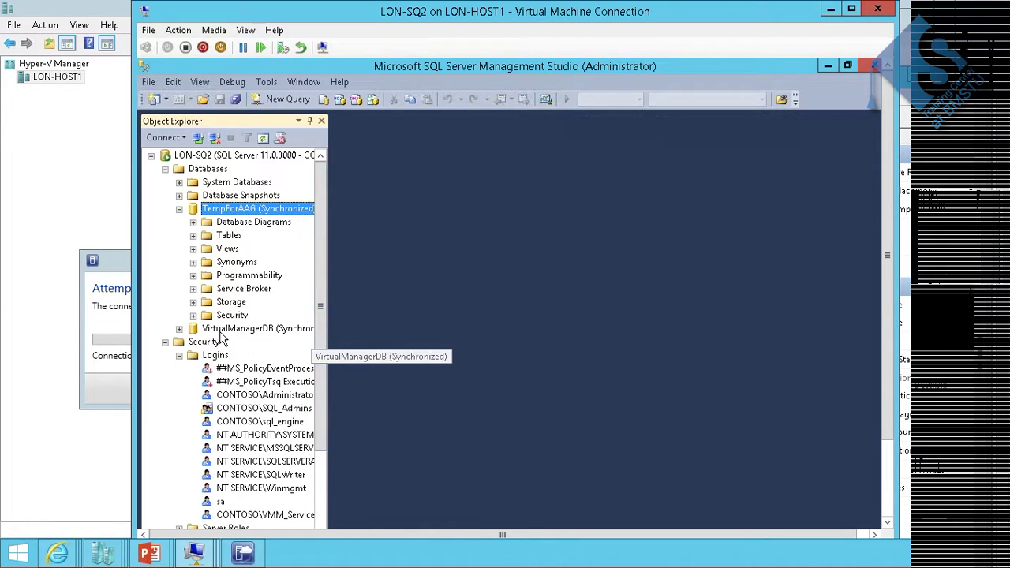
{"action": "left_click", "coordinate": [193, 316]}
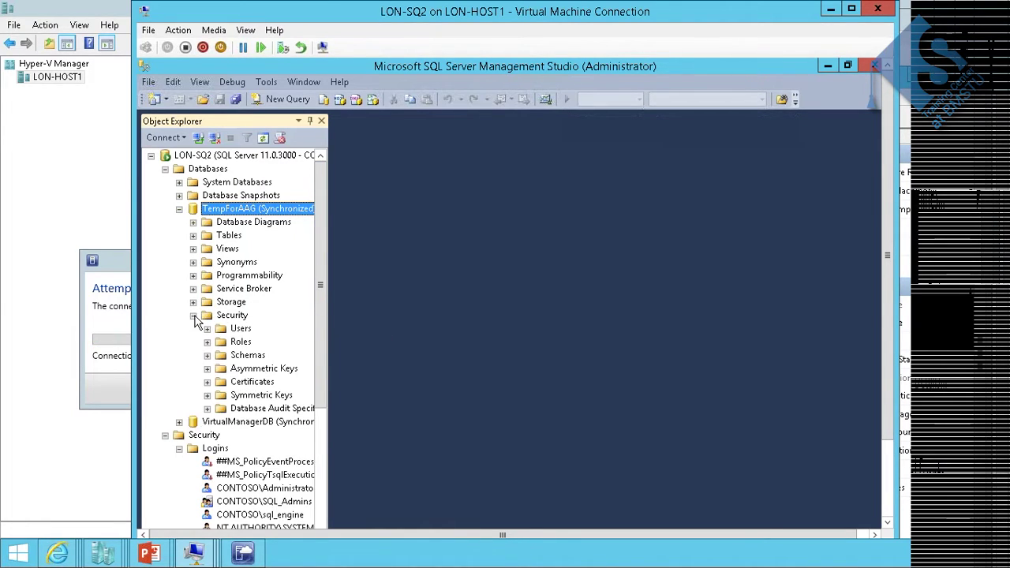
{"action": "double_click", "coordinate": [222, 330]}
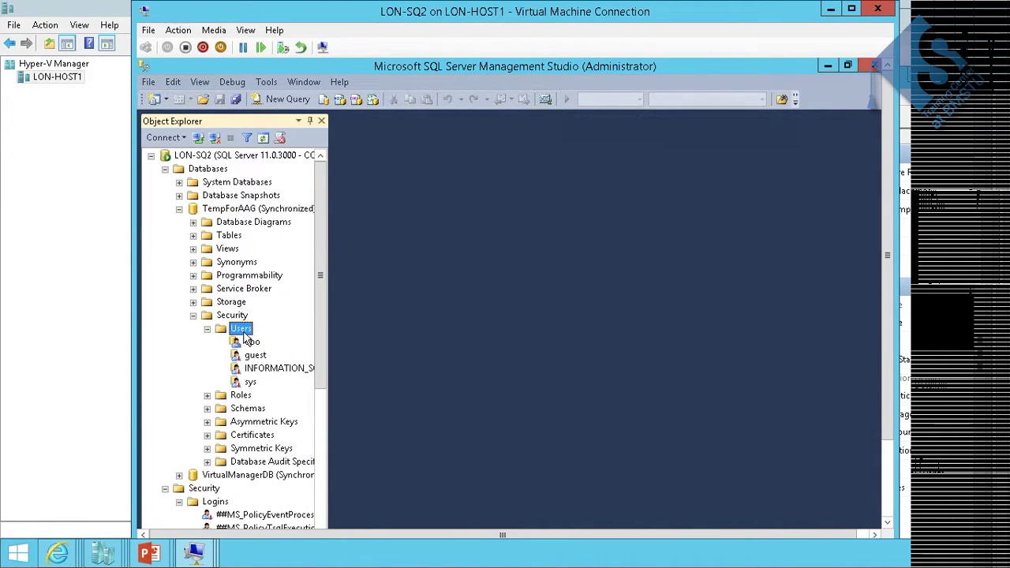
{"action": "right_click", "coordinate": [243, 335]}
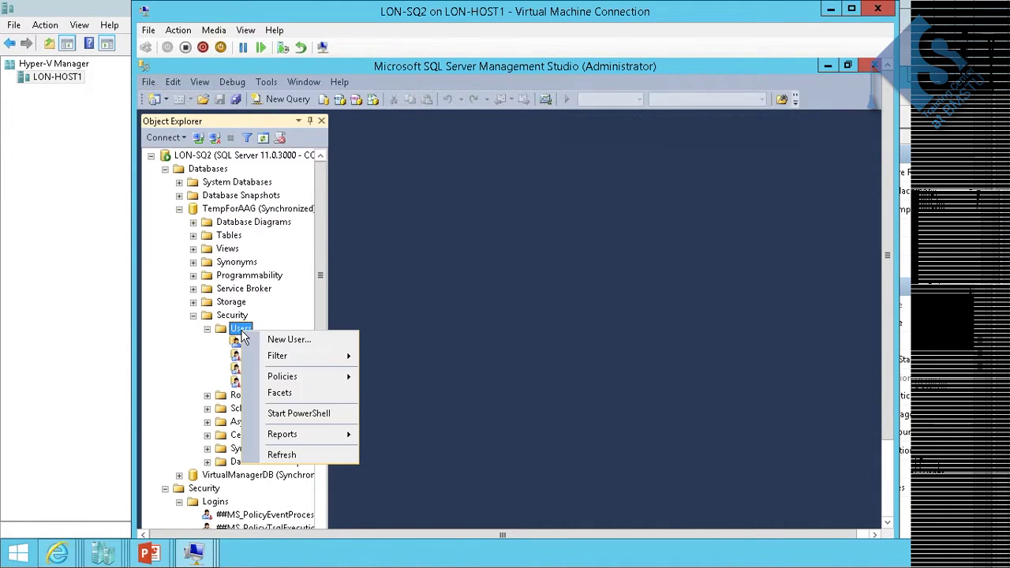
{"action": "left_click", "coordinate": [284, 455]}
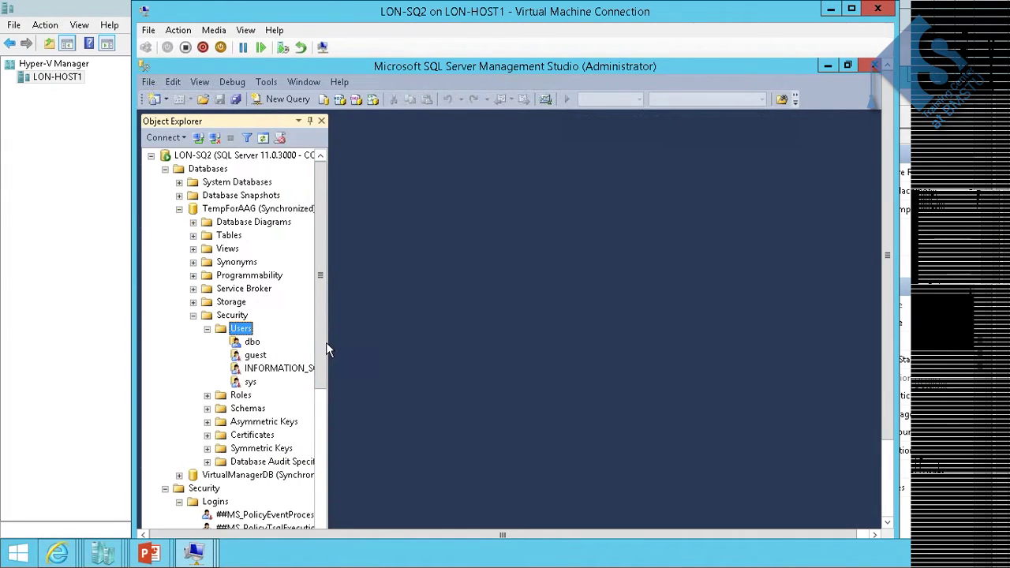
- Expand VirtualManagerDB > Security > Users to show its VMMServer user
{"action": "left_click", "coordinate": [194, 315]}
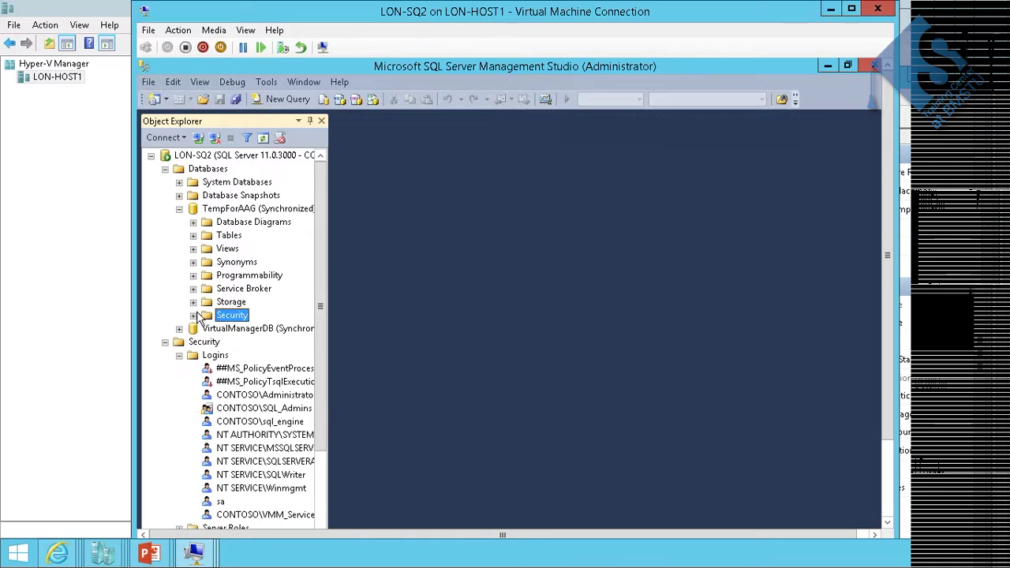
{"action": "left_click", "coordinate": [180, 209]}
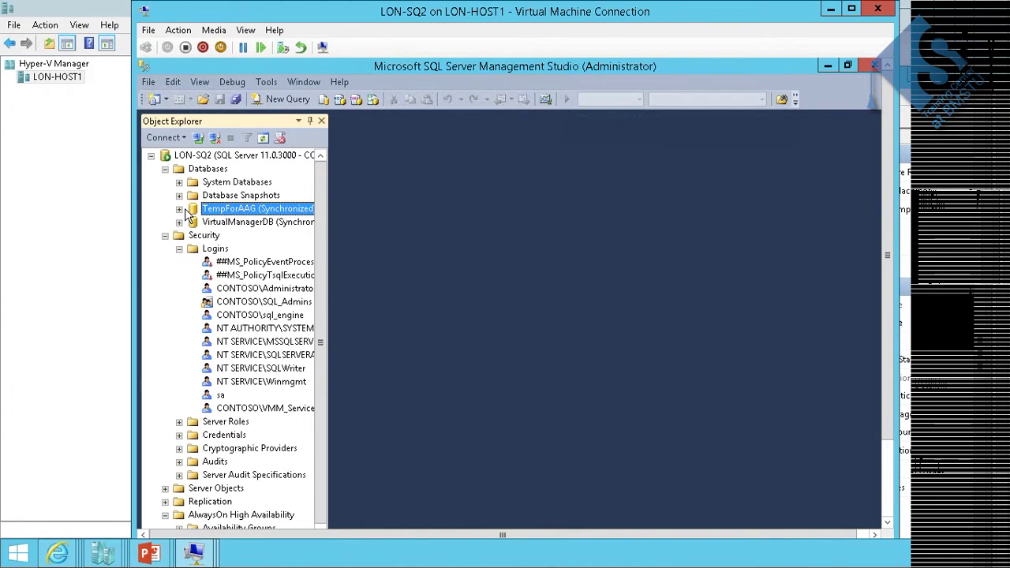
{"action": "left_click", "coordinate": [180, 222]}
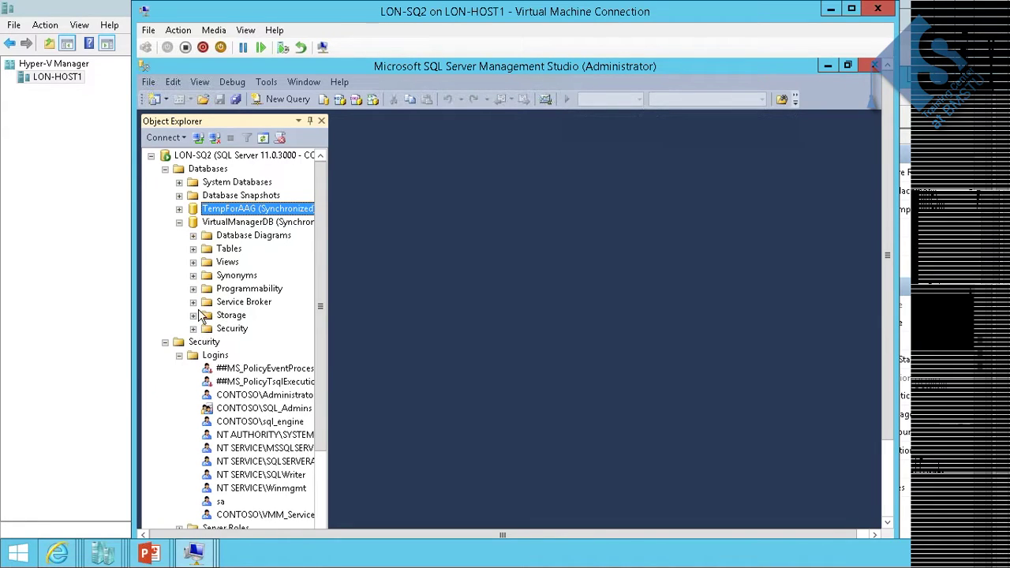
{"action": "left_click", "coordinate": [193, 328]}
{"action": "left_click", "coordinate": [208, 342]}
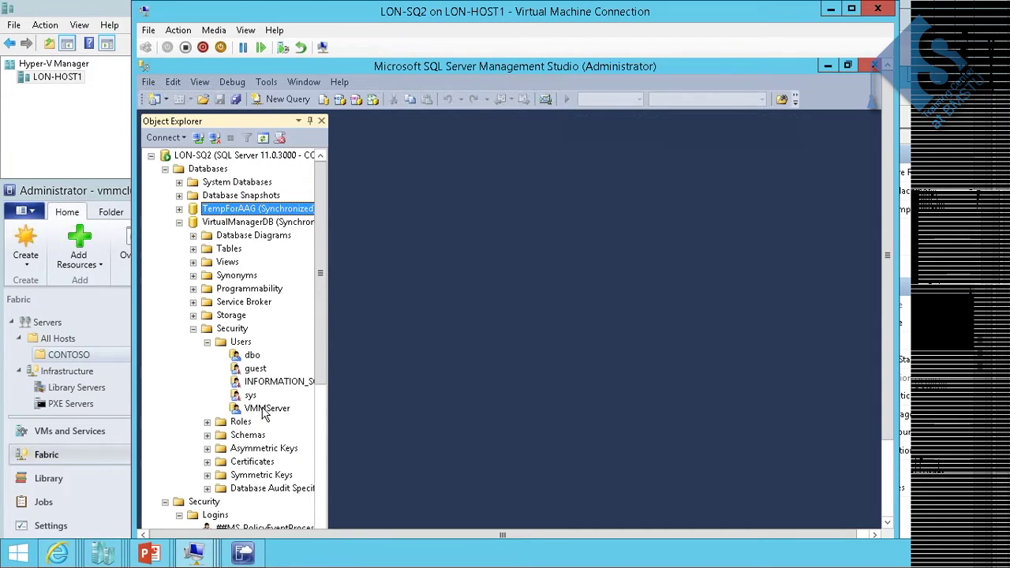
{"action": "left_click", "coordinate": [96, 196]}
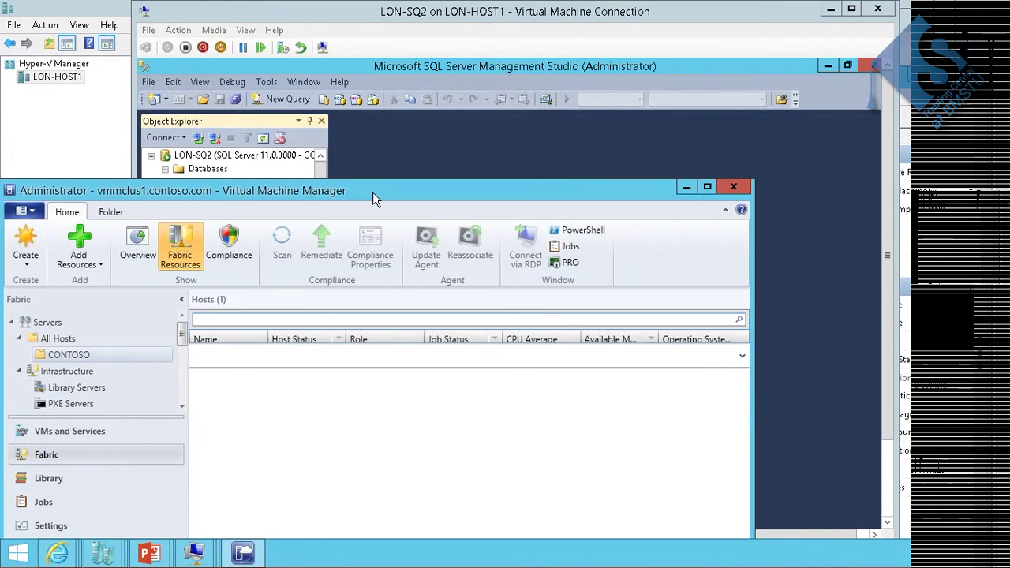
- Move the VMM console up and right, then minimize the LON-SQ2 connection window and VMM console
{"action": "left_click_drag", "start_coordinate": [373, 194], "coordinate": [484, 69]}
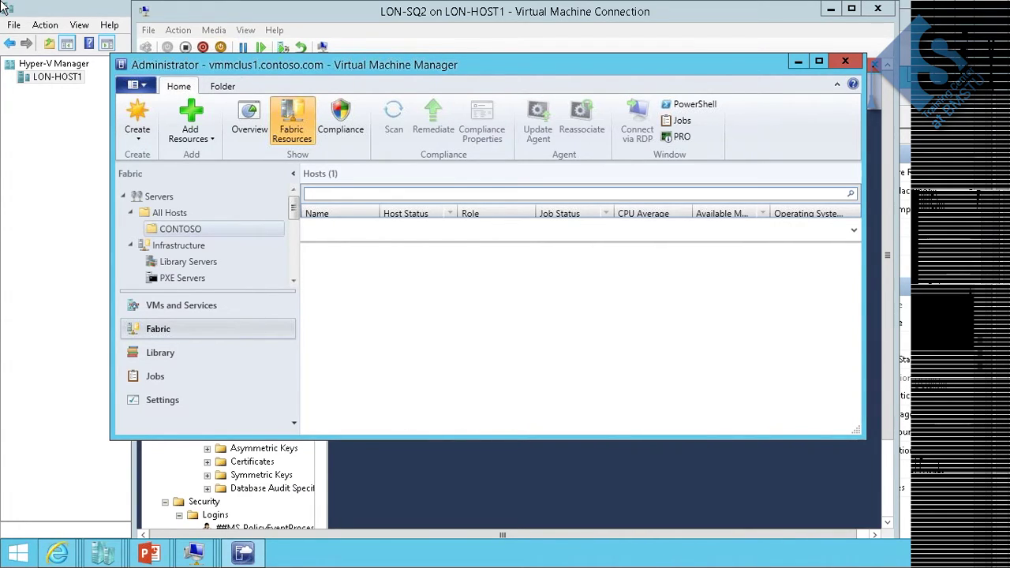
{"action": "left_click", "coordinate": [829, 11]}
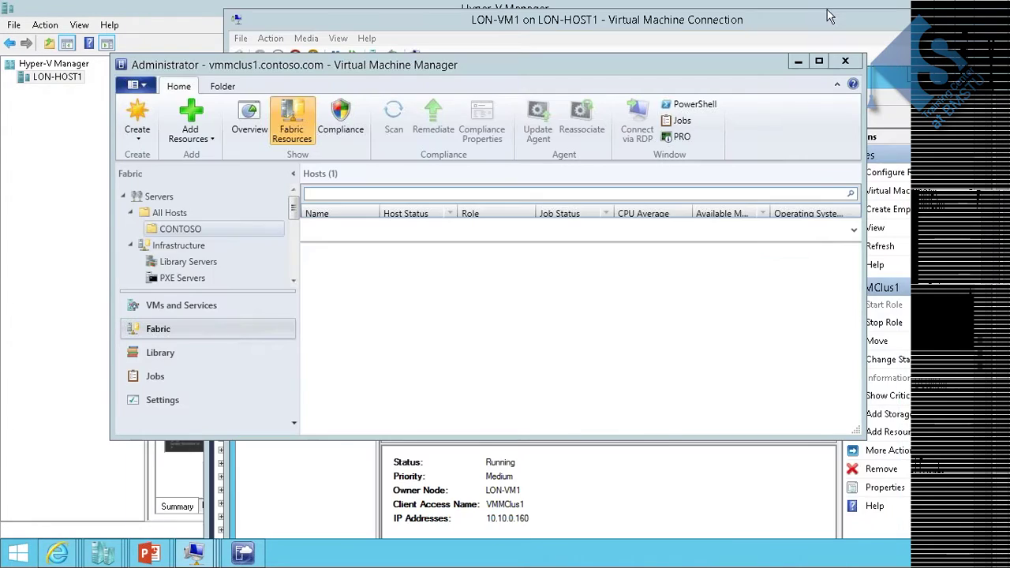
{"action": "left_click", "coordinate": [798, 62]}
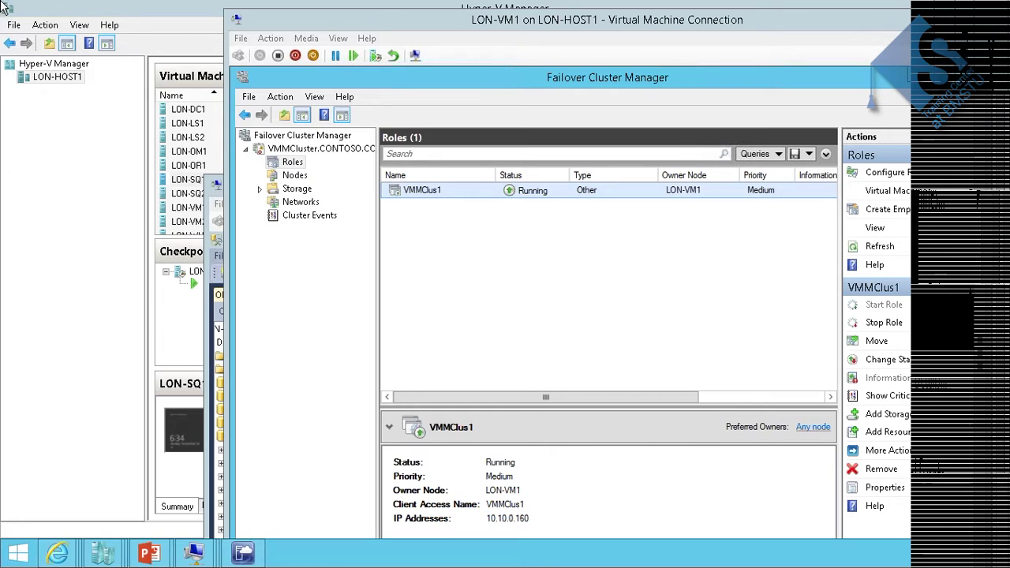
{"action": "left_click", "coordinate": [241, 554]}
- Check VMM's Database Connection shows server LON-SQL-AAGL and database VirtualManagerDB, then close it
{"action": "double_click", "coordinate": [566, 66]}
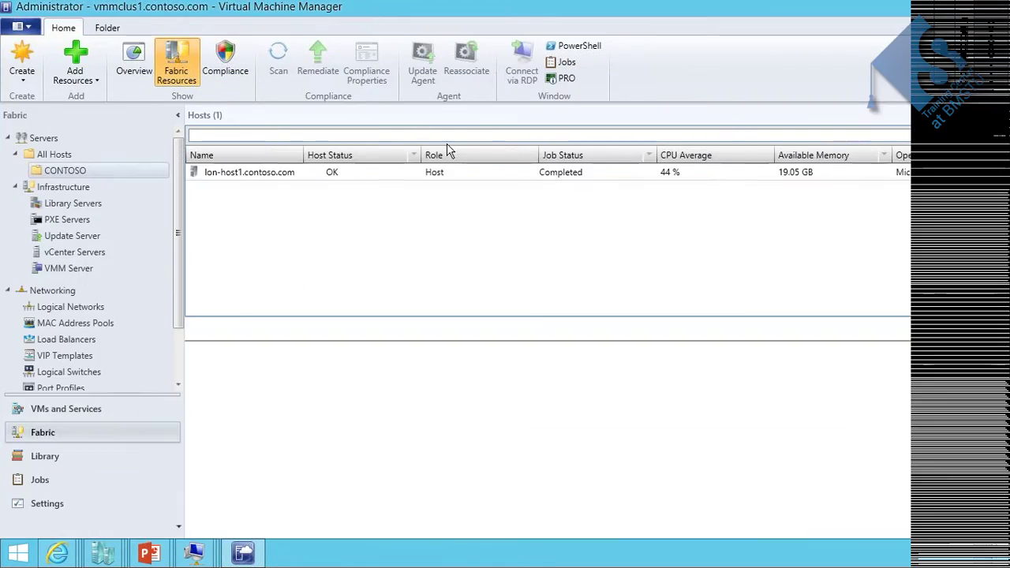
{"action": "left_click", "coordinate": [57, 502]}
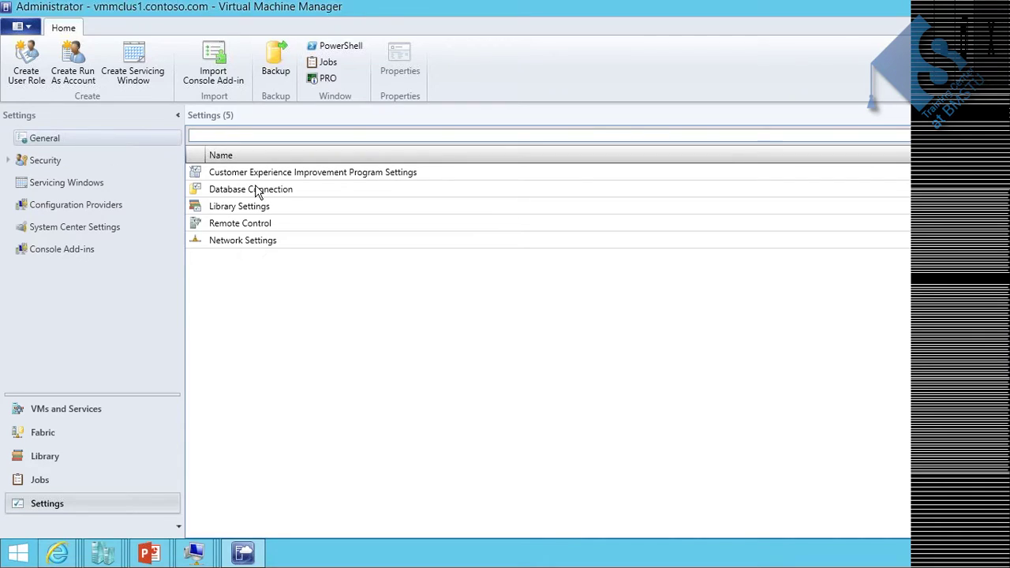
{"action": "left_click", "coordinate": [272, 191]}
{"action": "double_click", "coordinate": [272, 191]}
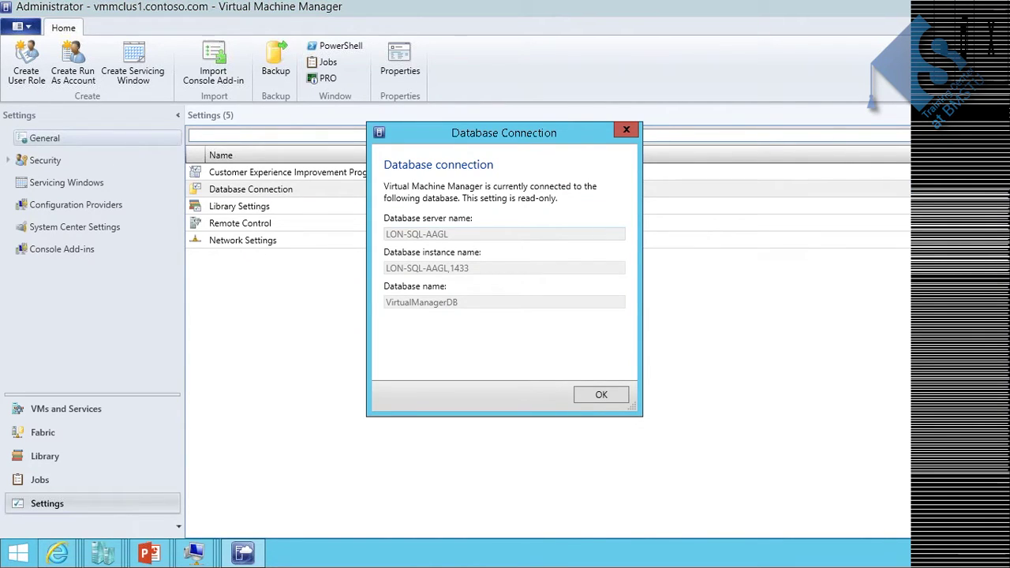
{"action": "left_click_drag", "start_coordinate": [449, 234], "coordinate": [350, 235]}
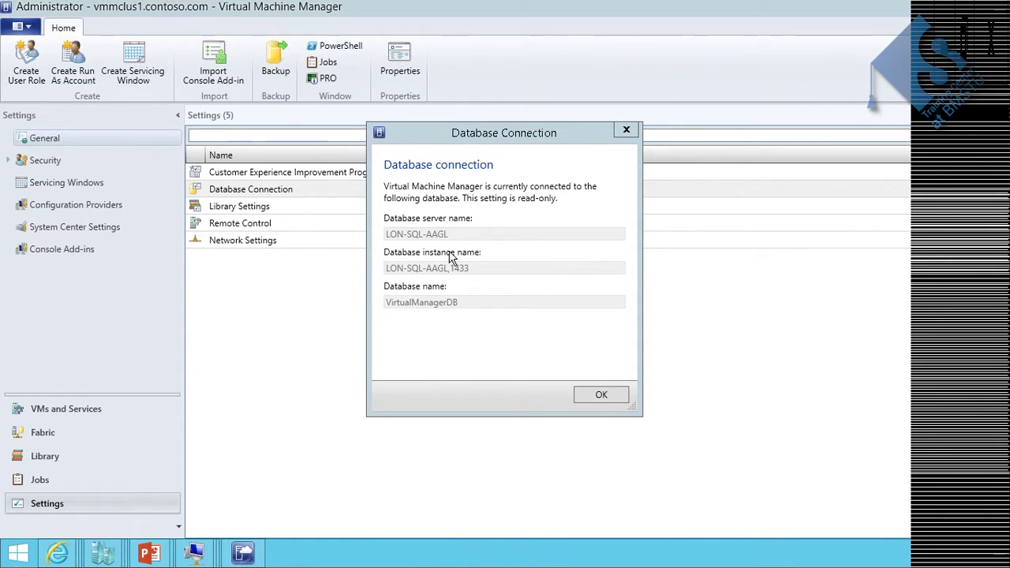
{"action": "double_click", "coordinate": [461, 302]}
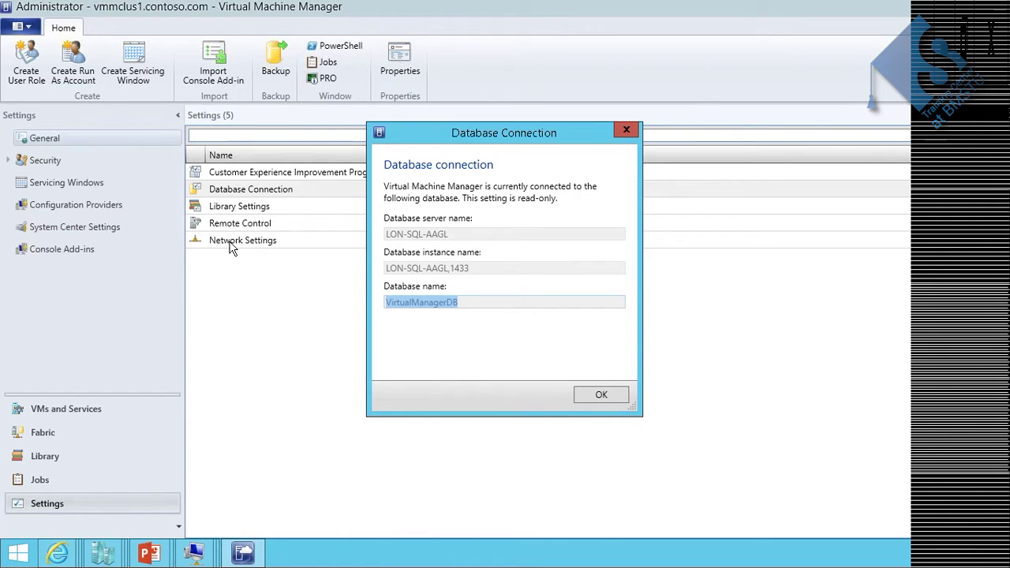
{"action": "left_click", "coordinate": [602, 395]}
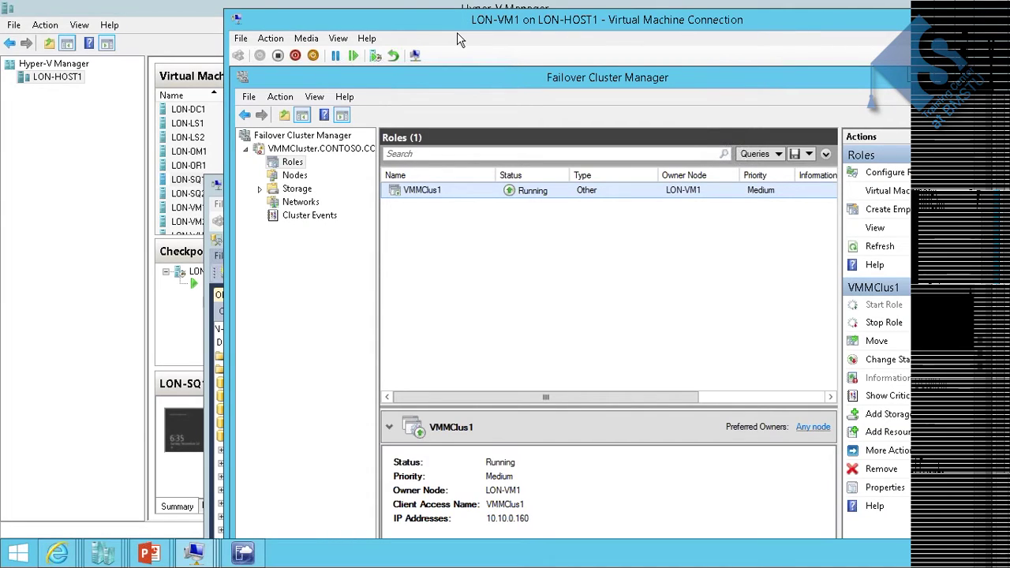
- Show the VM full screen and launch Registry Editor with regedit from the Run box
{"action": "left_click", "coordinate": [338, 37]}
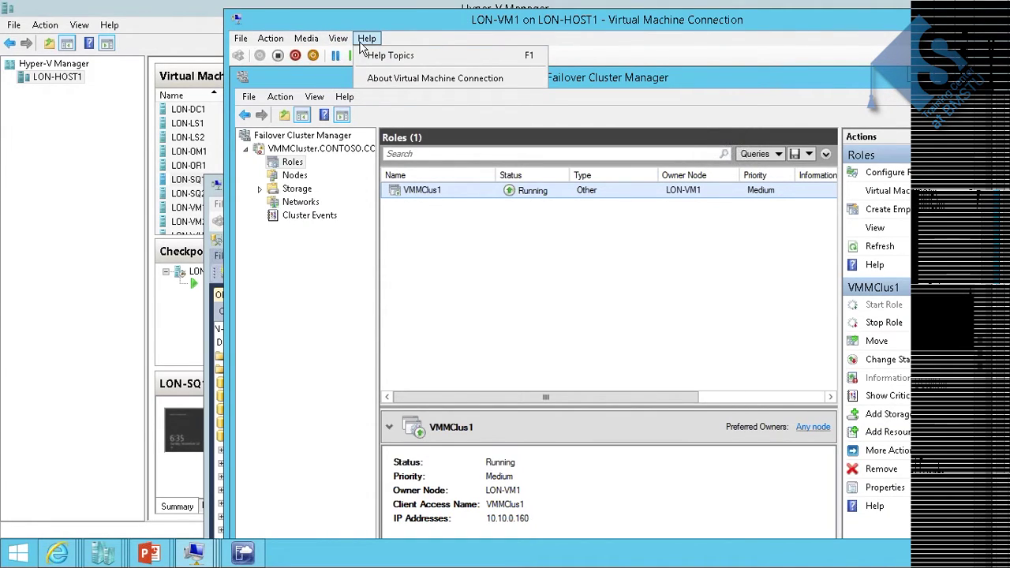
{"action": "left_click", "coordinate": [353, 57]}
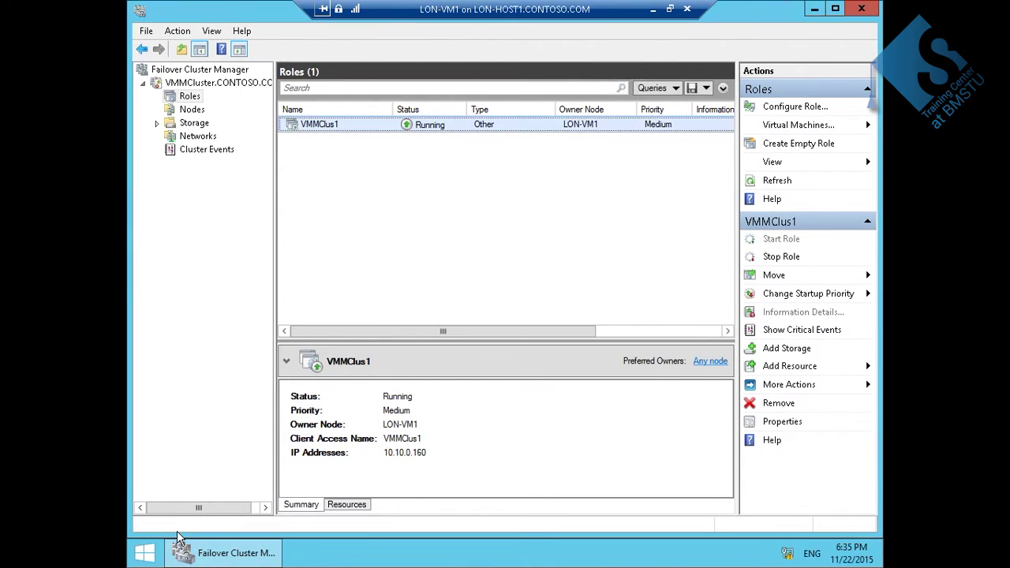
{"action": "left_click", "coordinate": [145, 555]}
{"action": "right_click", "coordinate": [145, 555]}
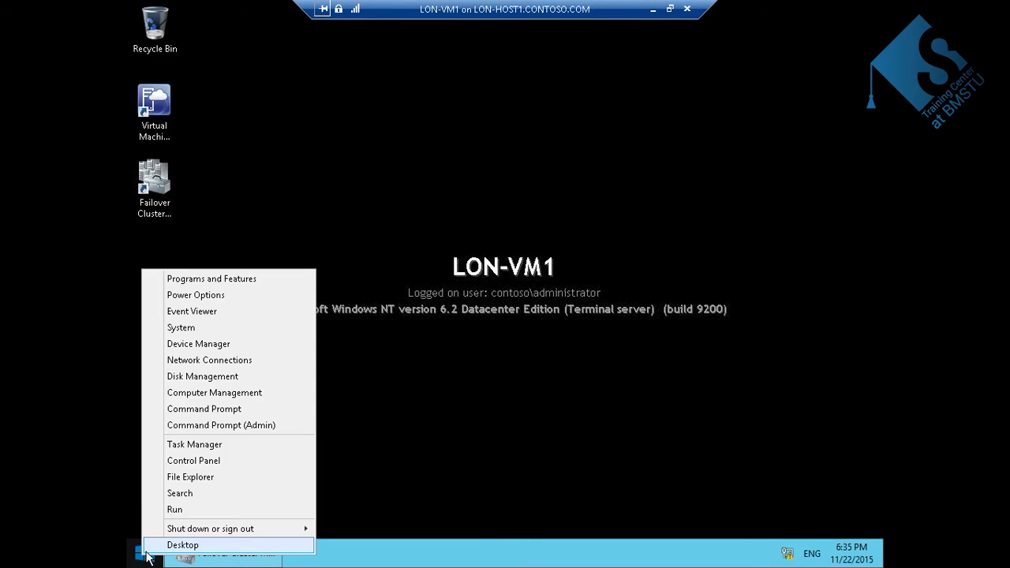
{"action": "left_click", "coordinate": [177, 511]}
{"action": "type", "text": "regedi"}
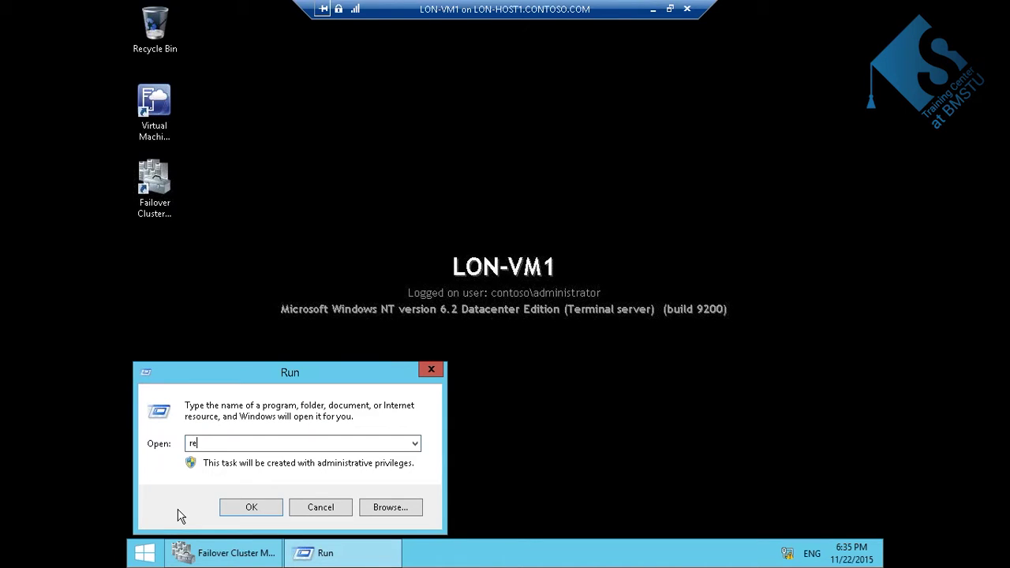
{"action": "type", "text": "t"}
{"action": "key", "text": "Return"}
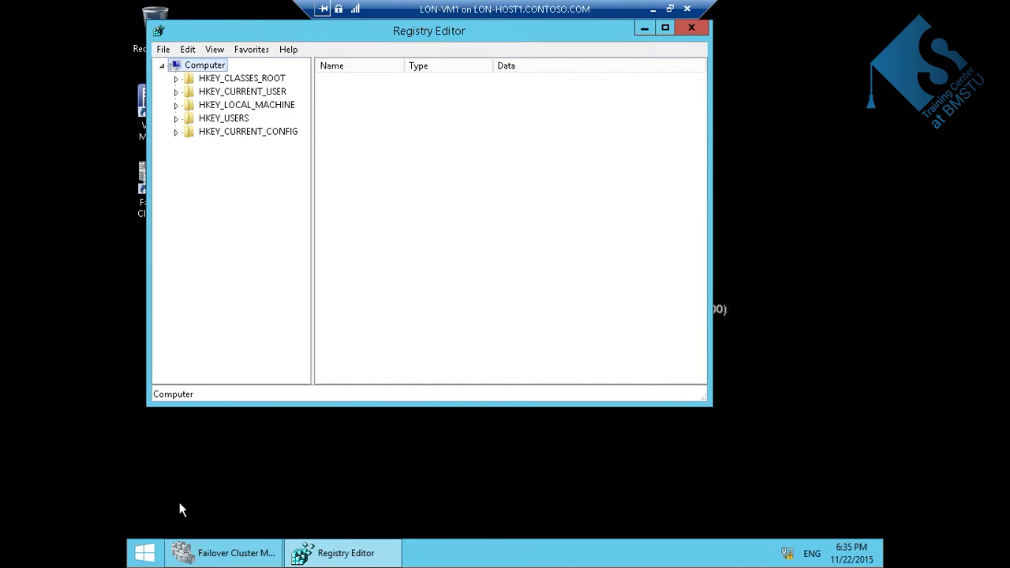
- Browse to HKLM\SOFTWARE\Microsoft\Microsoft System Center Virtual Machine Manager Server\Settings\Sql
{"action": "left_click", "coordinate": [176, 105]}
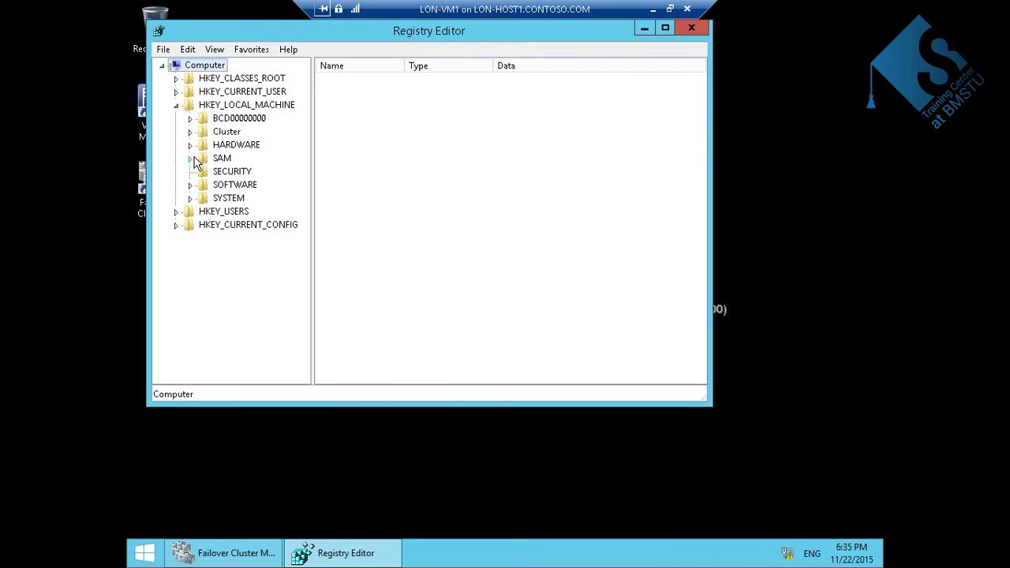
{"action": "left_click", "coordinate": [191, 185]}
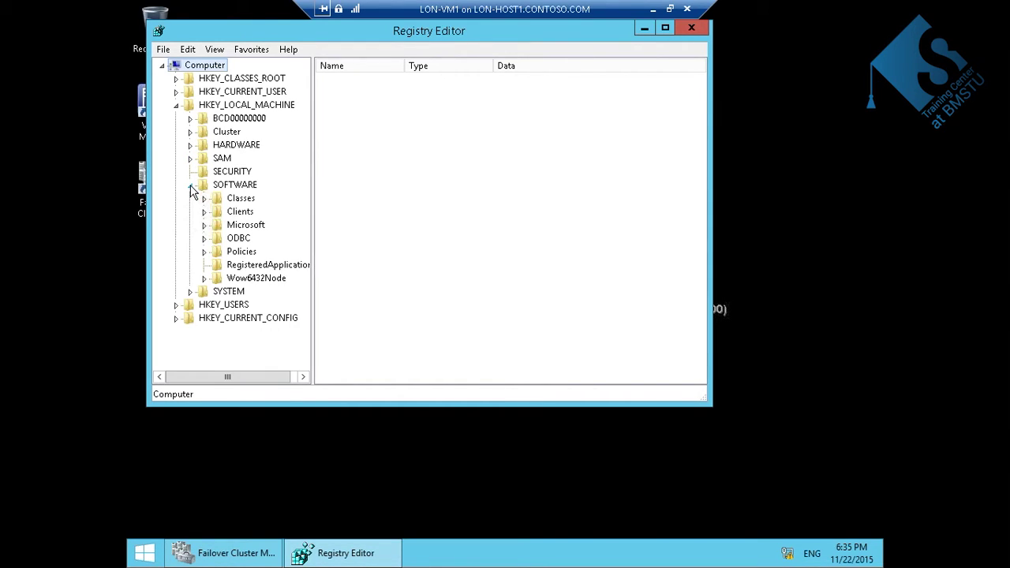
{"action": "left_click", "coordinate": [204, 225]}
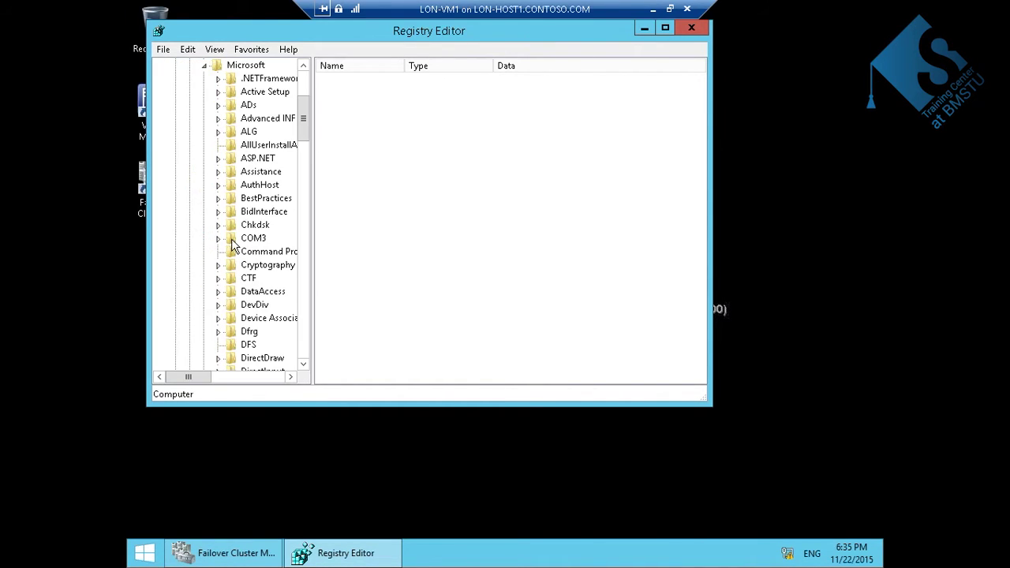
{"action": "left_click", "coordinate": [665, 28]}
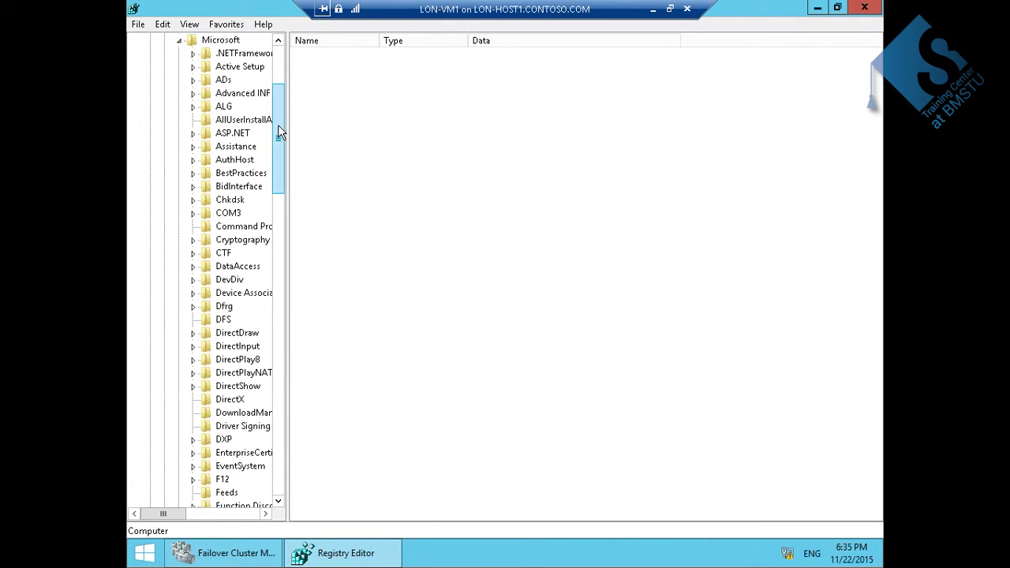
{"action": "left_click_drag", "start_coordinate": [282, 134], "coordinate": [283, 239]}
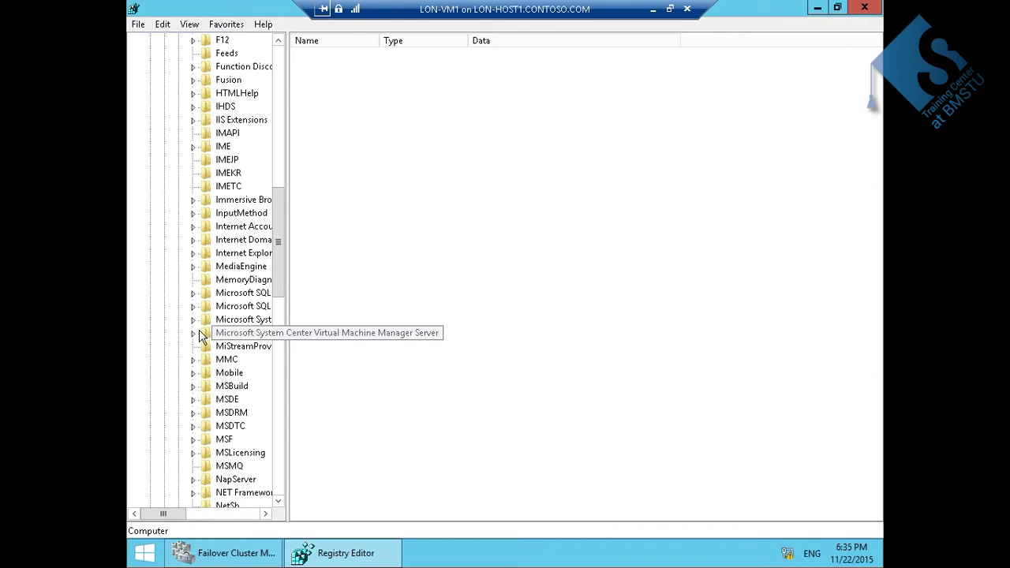
{"action": "left_click", "coordinate": [194, 333]}
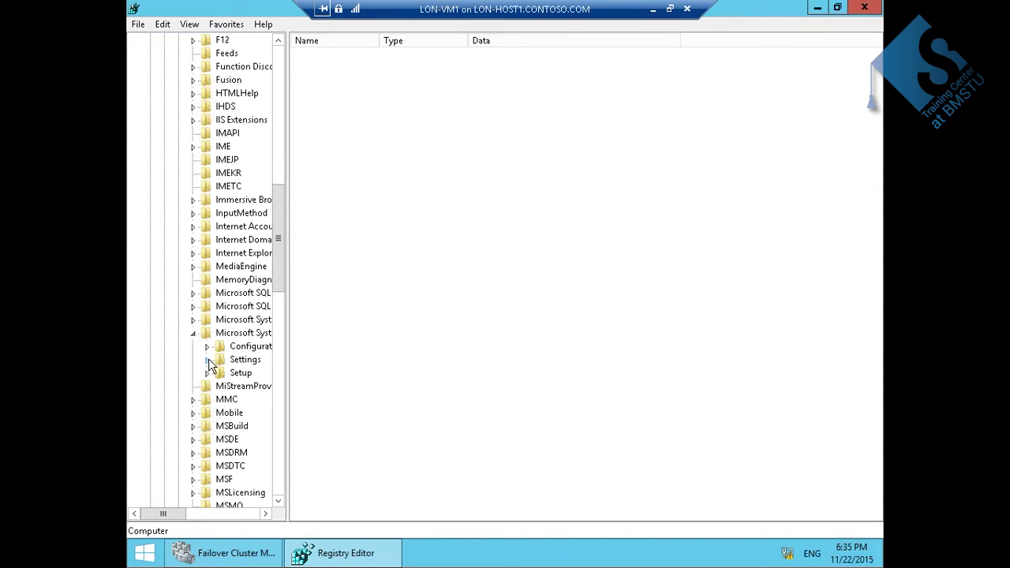
{"action": "left_click", "coordinate": [207, 360]}
{"action": "left_click", "coordinate": [243, 386]}
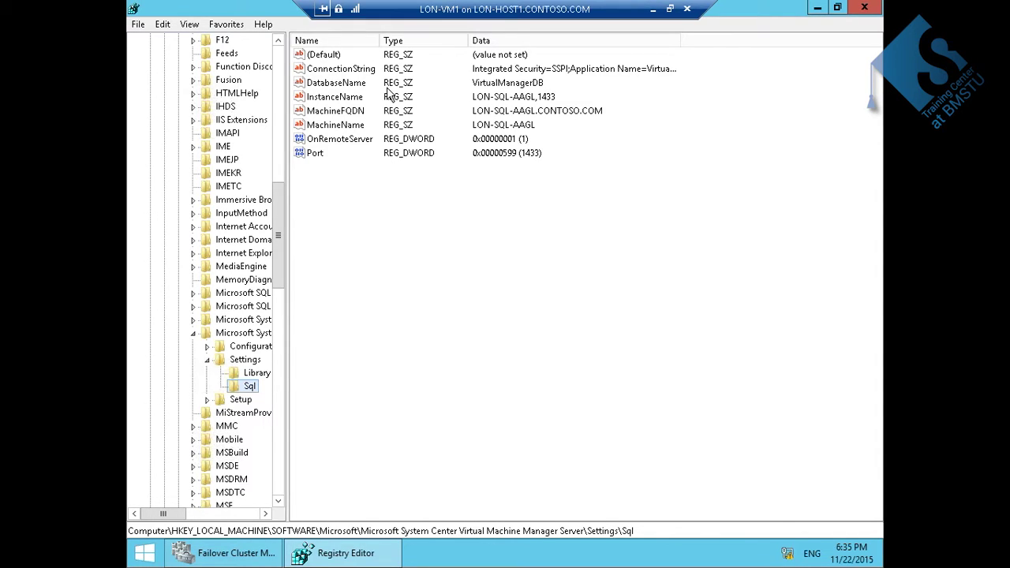
- Inspect DatabaseName (VirtualManagerDB) and InstanceName (LON-SQL-AAGL,1433) unchanged, then close Registry Editor
{"action": "left_click", "coordinate": [346, 84]}
{"action": "double_click", "coordinate": [346, 84]}
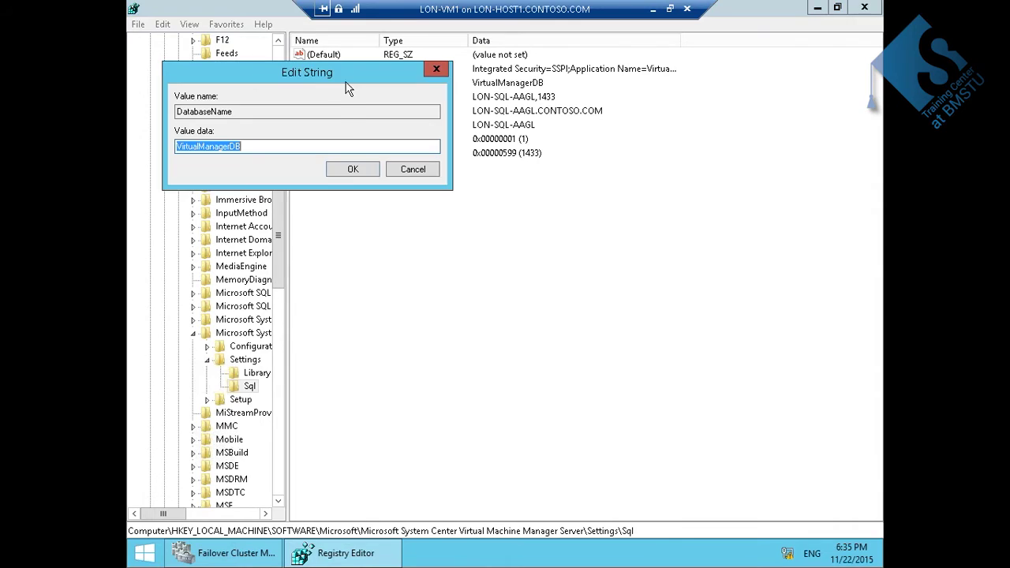
{"action": "left_click", "coordinate": [399, 169]}
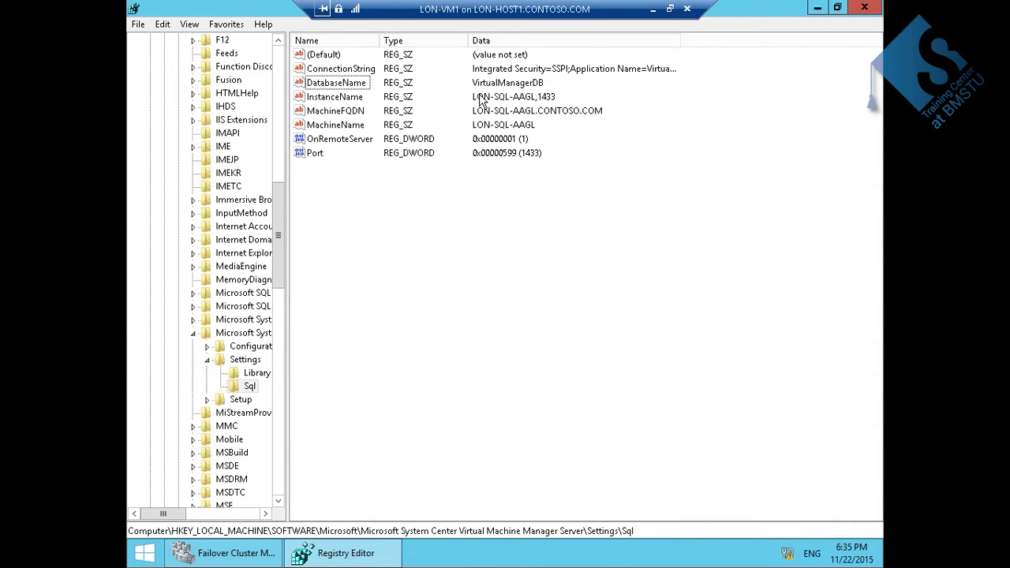
{"action": "double_click", "coordinate": [480, 98]}
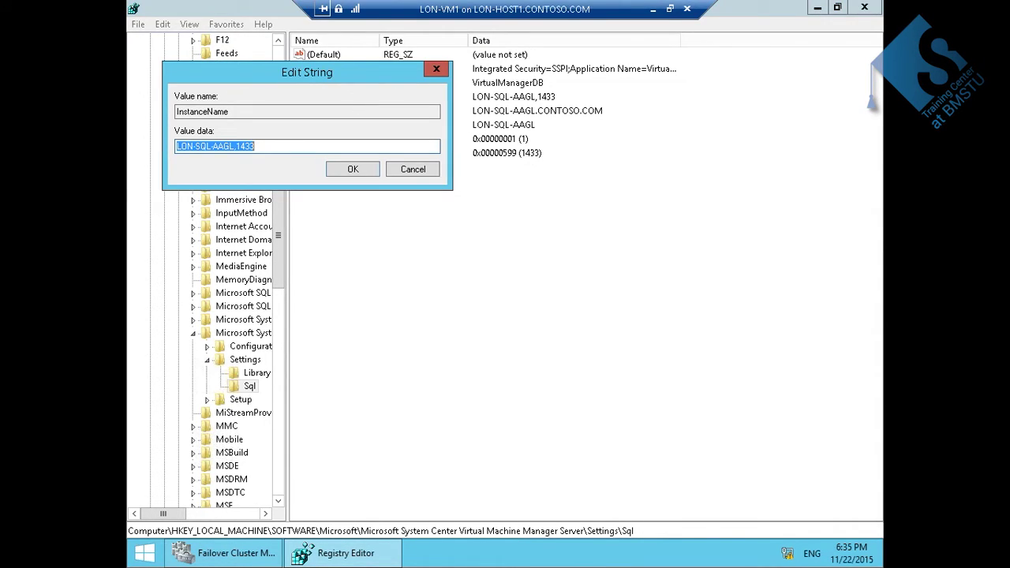
{"action": "left_click", "coordinate": [413, 169]}
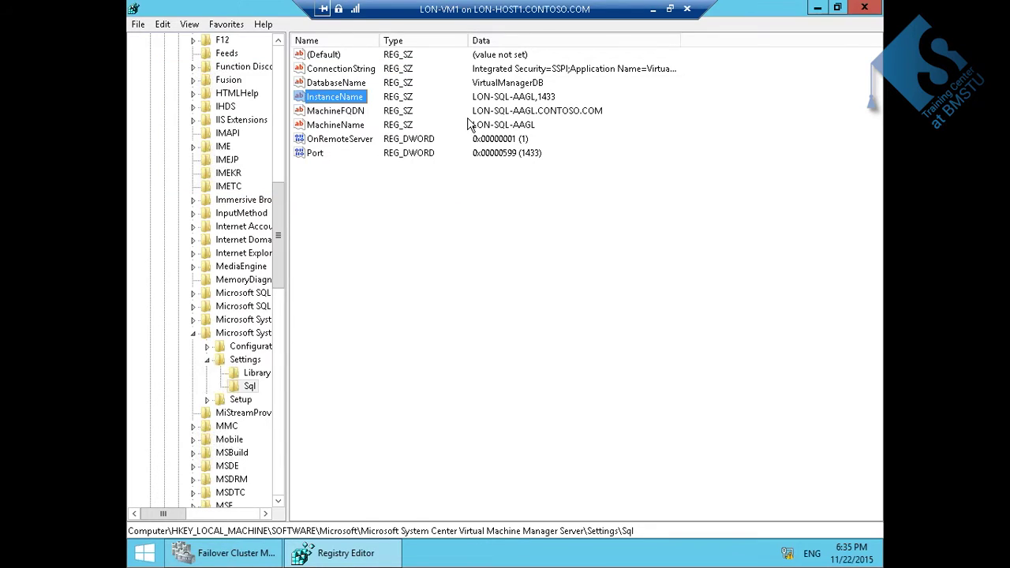
{"action": "left_click", "coordinate": [365, 111]}
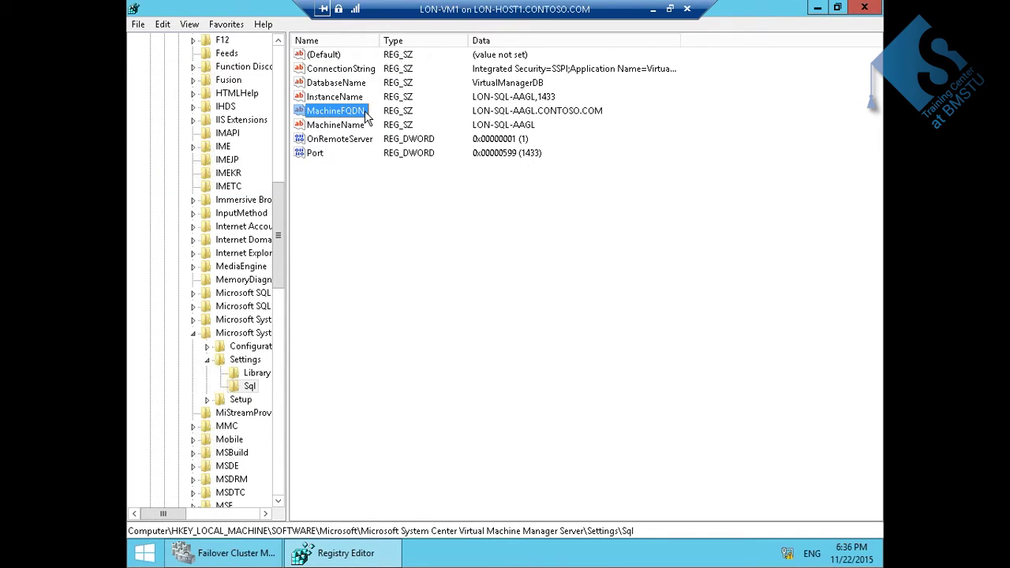
{"action": "left_click", "coordinate": [859, 14]}
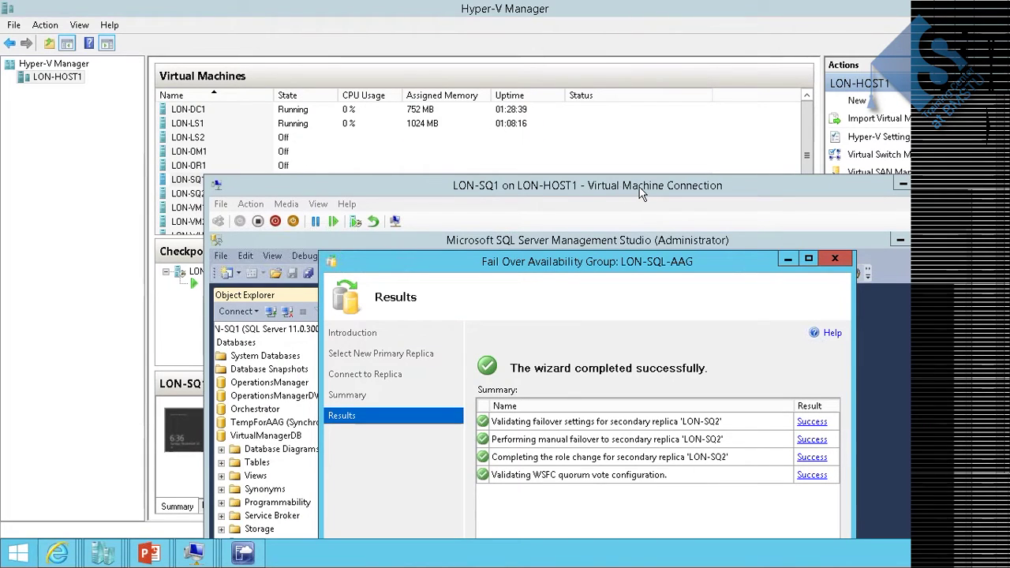
- Close the completed LON-SQL-AAG failover wizard and minimize the LON-SQ1 connection and Hyper-V Manager windows
{"action": "left_click", "coordinate": [762, 186]}
{"action": "left_click_drag", "start_coordinate": [714, 20], "coordinate": [714, 19]}
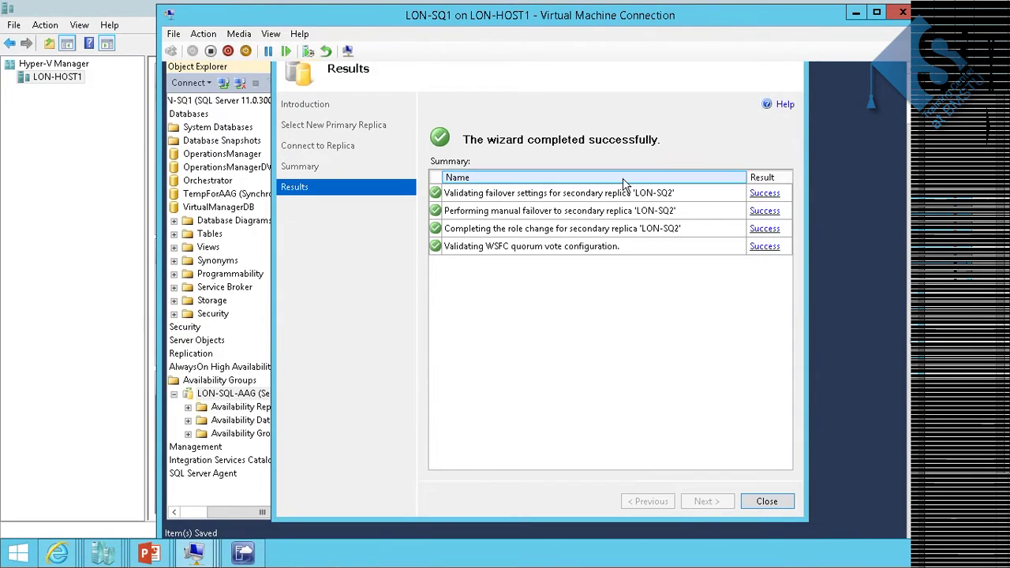
{"action": "left_click", "coordinate": [767, 503]}
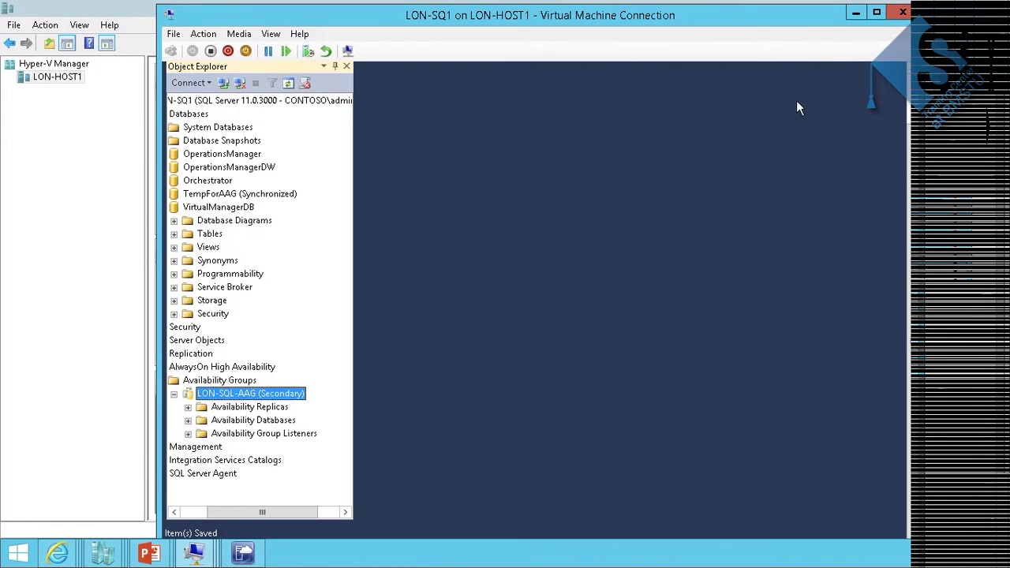
{"action": "left_click", "coordinate": [857, 14]}
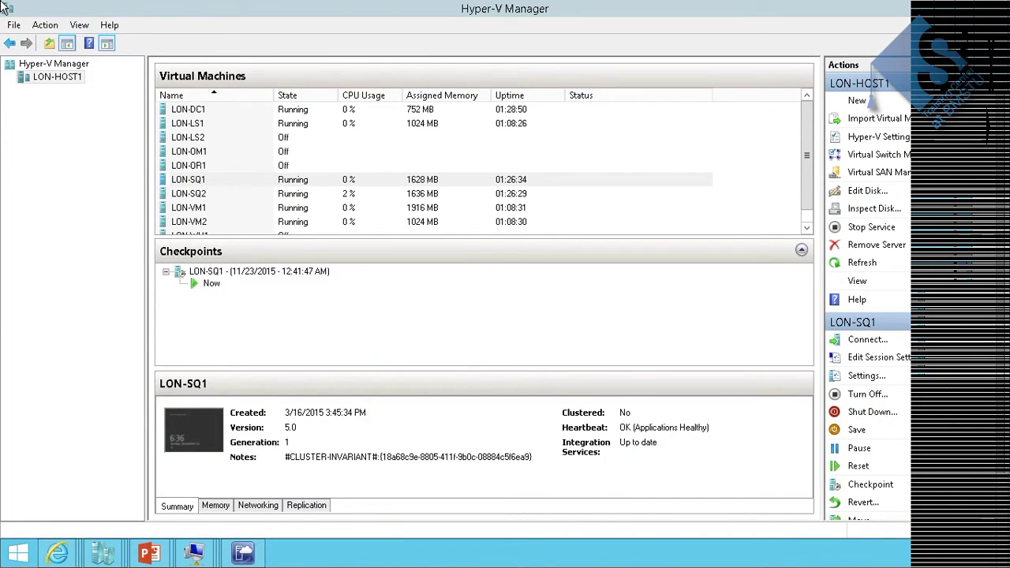
{"action": "left_click", "coordinate": [942, 10]}
{"action": "left_click", "coordinate": [942, 10]}
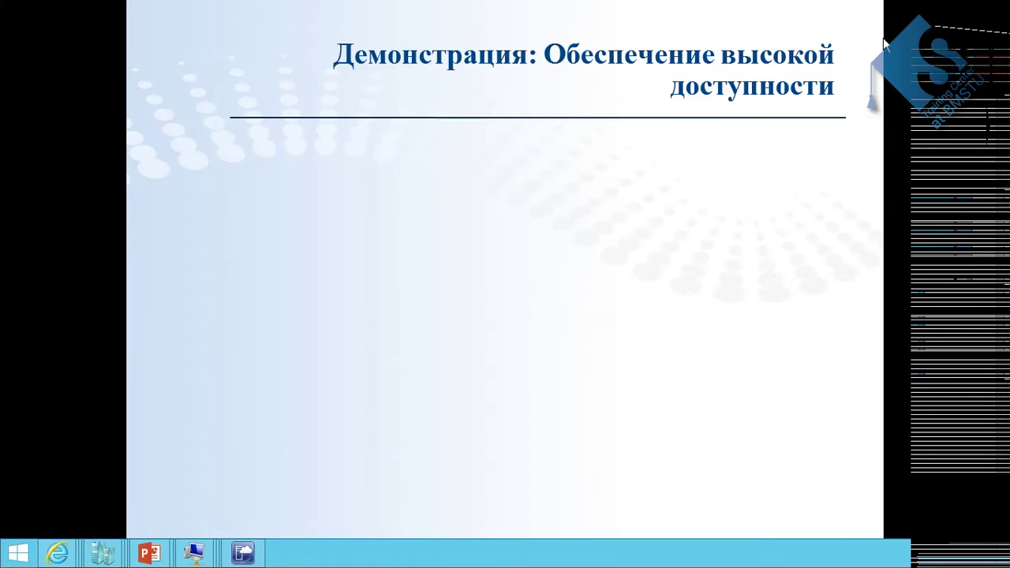
- Peek at the next slide, then return to the slide 9 demonstration slide
{"action": "left_click", "coordinate": [571, 142]}
{"action": "key", "text": "Left"}
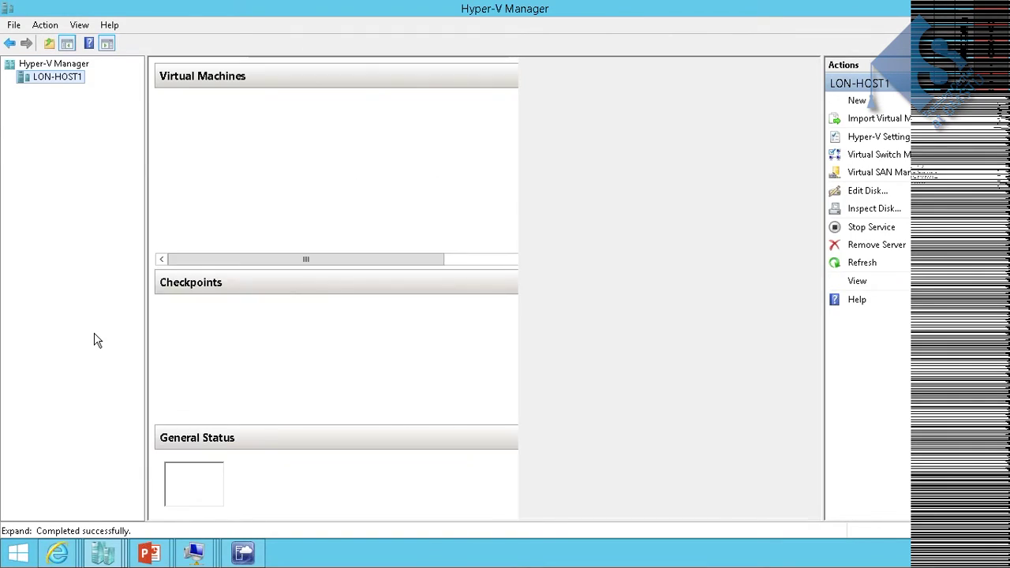
- Open a basic-session Virtual Machine Connection to LON-VM2 from Hyper-V Manager
{"action": "left_click", "coordinate": [188, 209]}
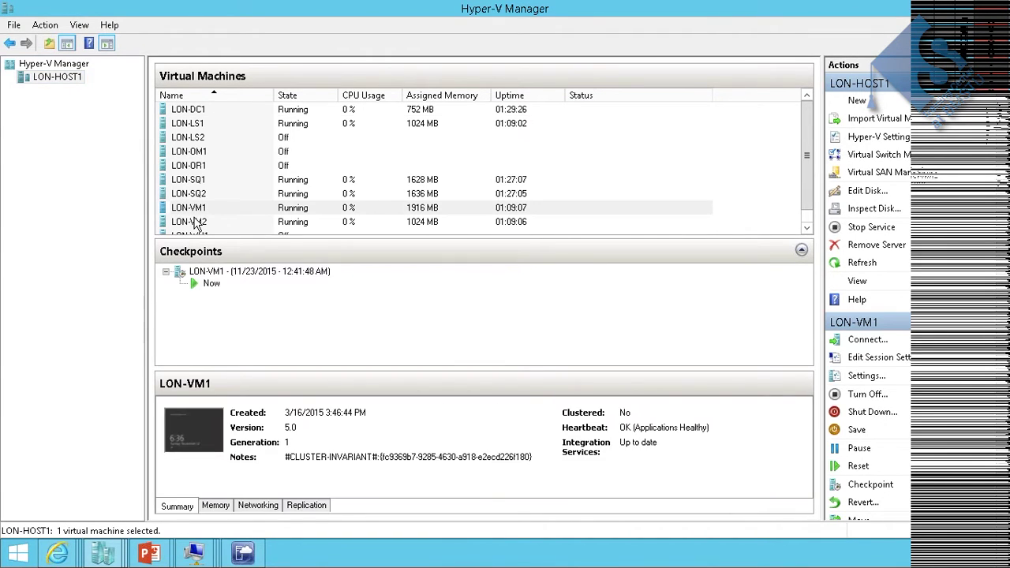
{"action": "left_click", "coordinate": [196, 224]}
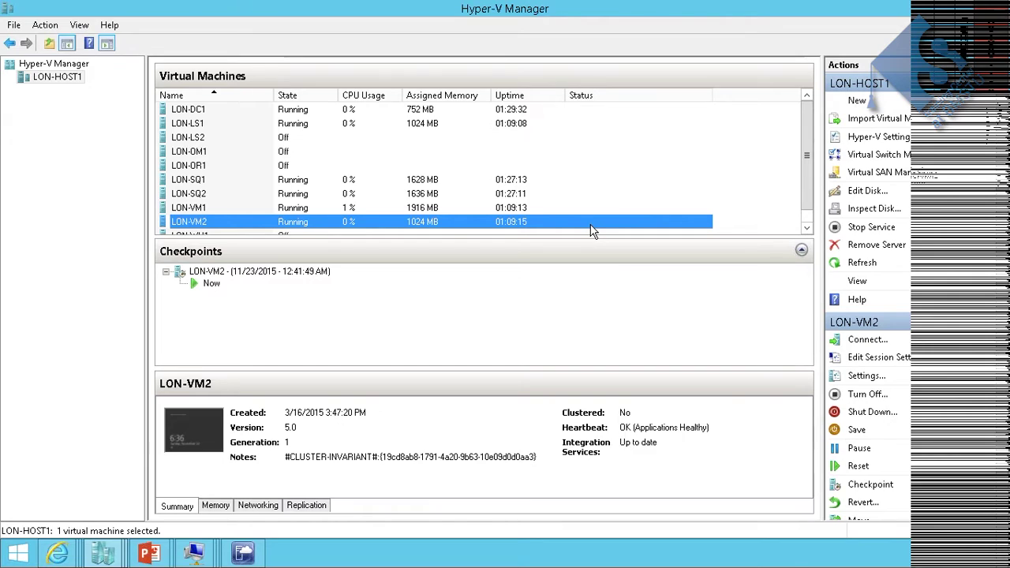
{"action": "right_click", "coordinate": [592, 229]}
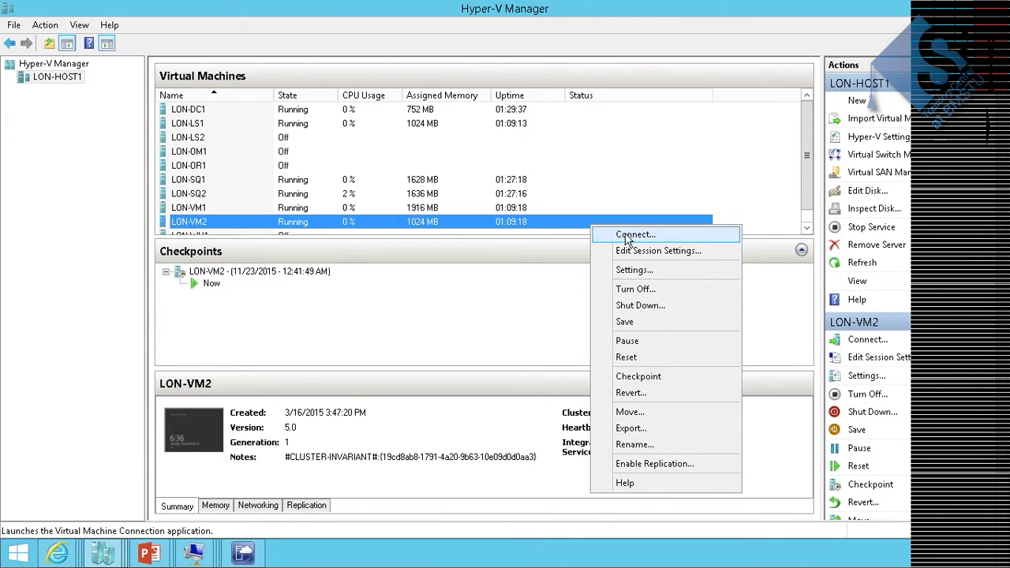
{"action": "left_click", "coordinate": [629, 237]}
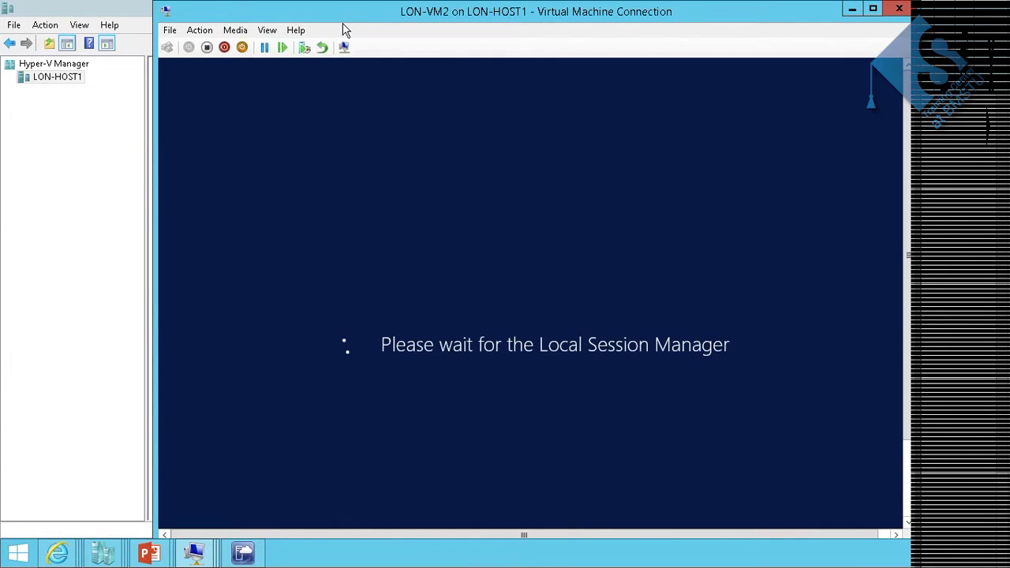
{"action": "left_click_drag", "start_coordinate": [343, 21], "coordinate": [188, 19]}
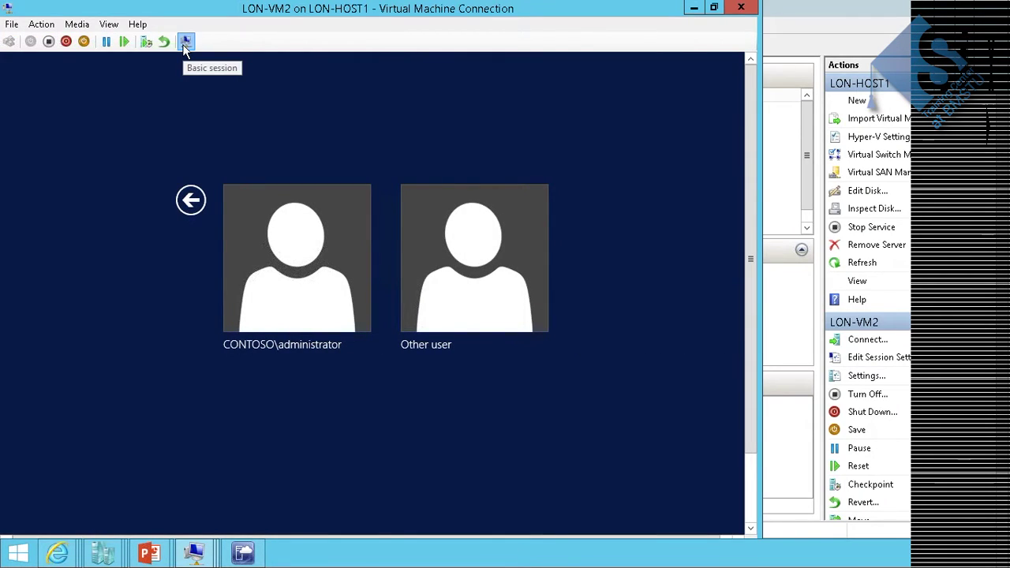
{"action": "left_click", "coordinate": [186, 44]}
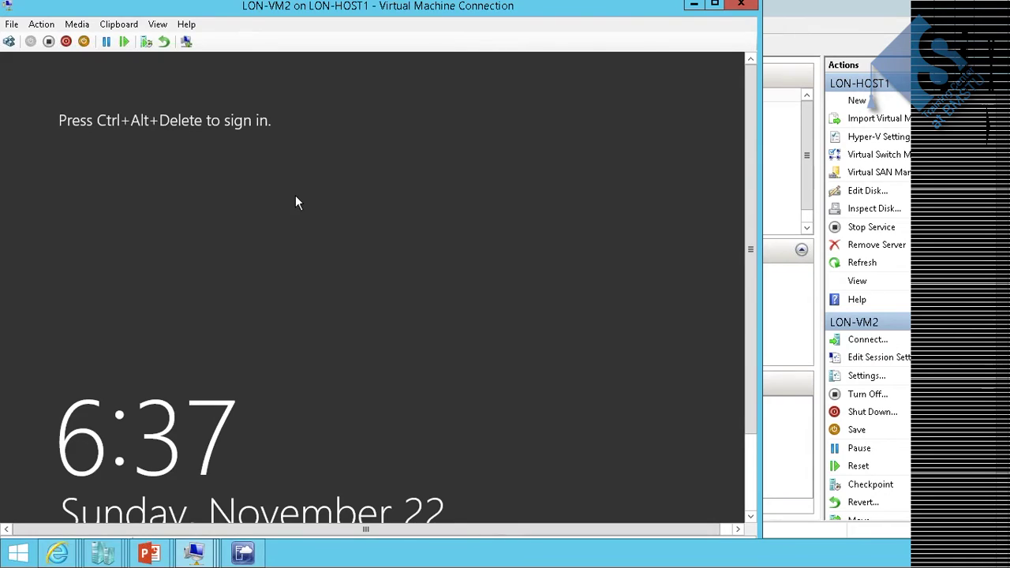
- Sign in to LON-VM2 with the domain administrator password and show it full screen
{"action": "key", "text": "ctrl+alt+End"}
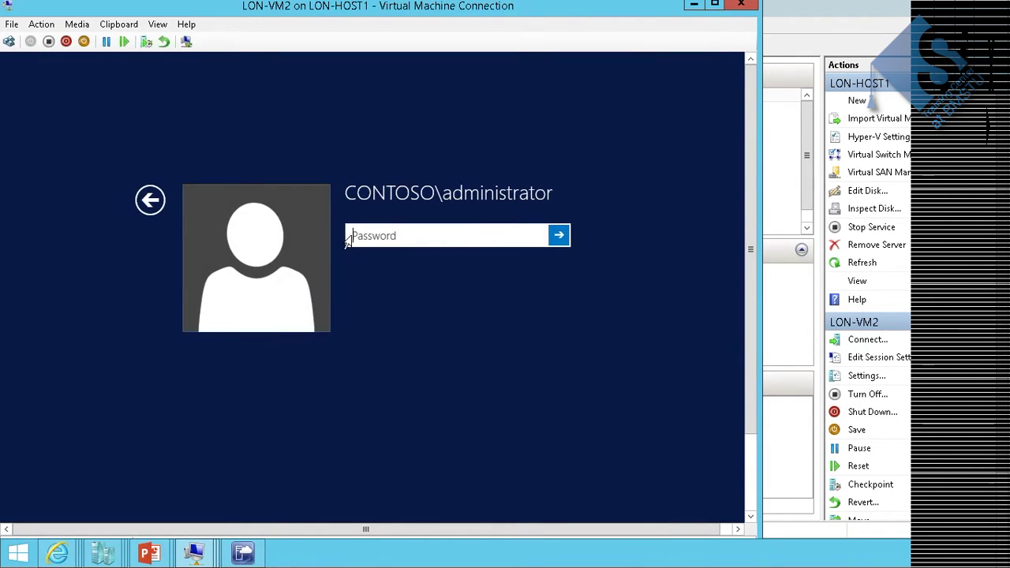
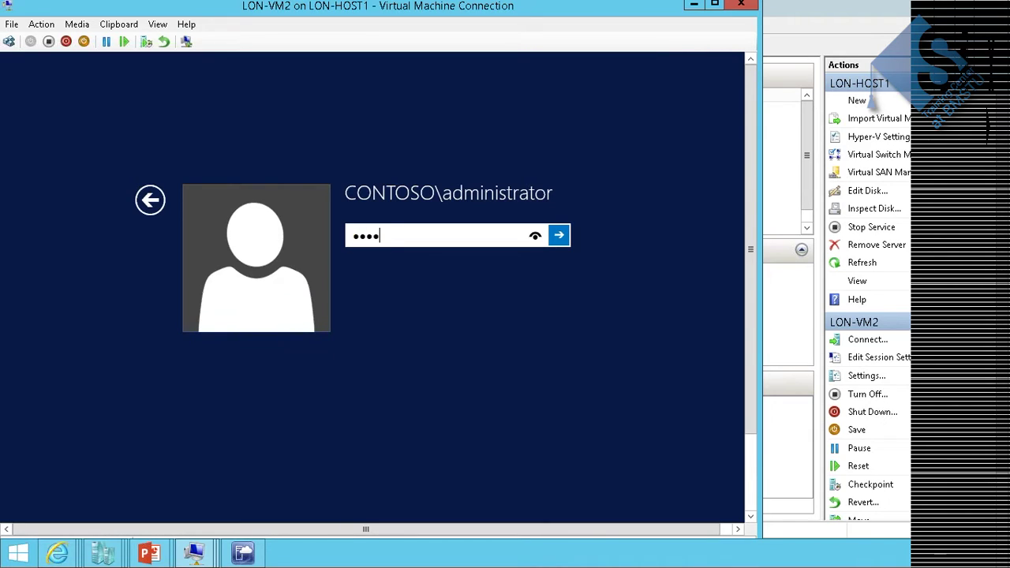
{"action": "key", "text": "Return"}
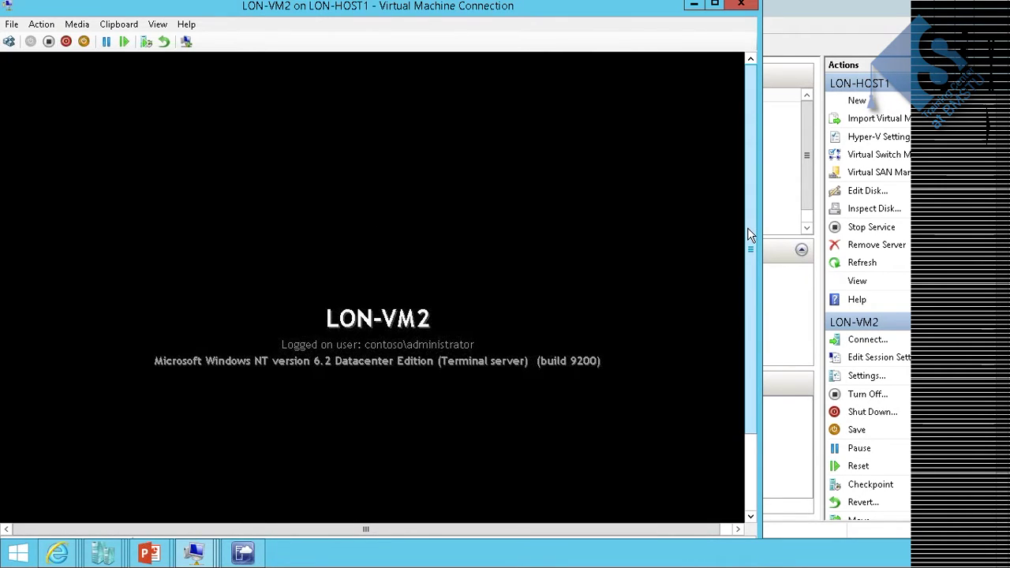
{"action": "scroll", "coordinate": [751, 305], "scroll_direction": "down", "scroll_amount": 2}
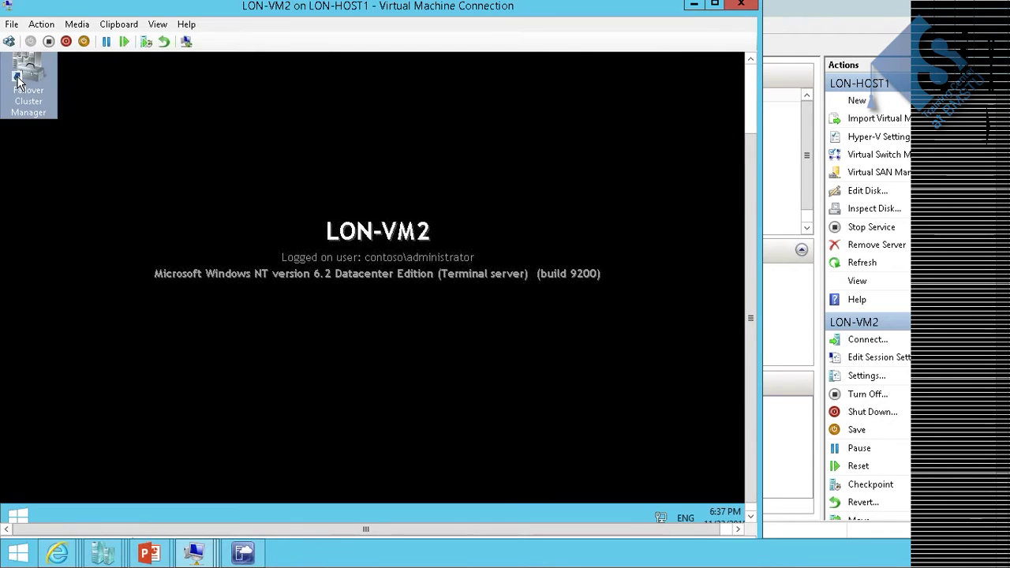
{"action": "left_click", "coordinate": [157, 25]}
{"action": "left_click", "coordinate": [166, 38]}
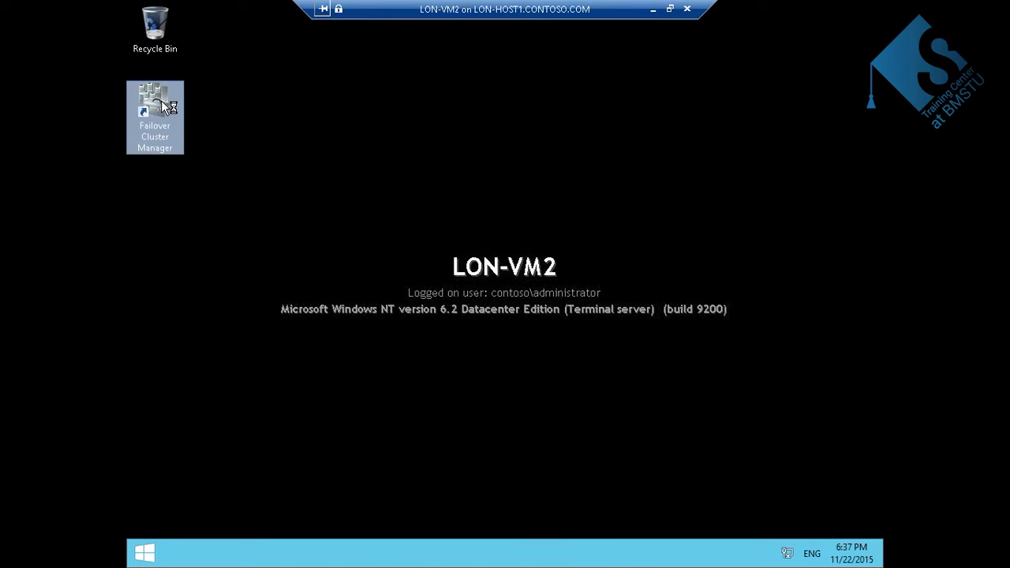
- Launch Failover Cluster Manager on LON-VM2 and bring up Connect to Cluster
{"action": "double_click", "coordinate": [173, 142]}
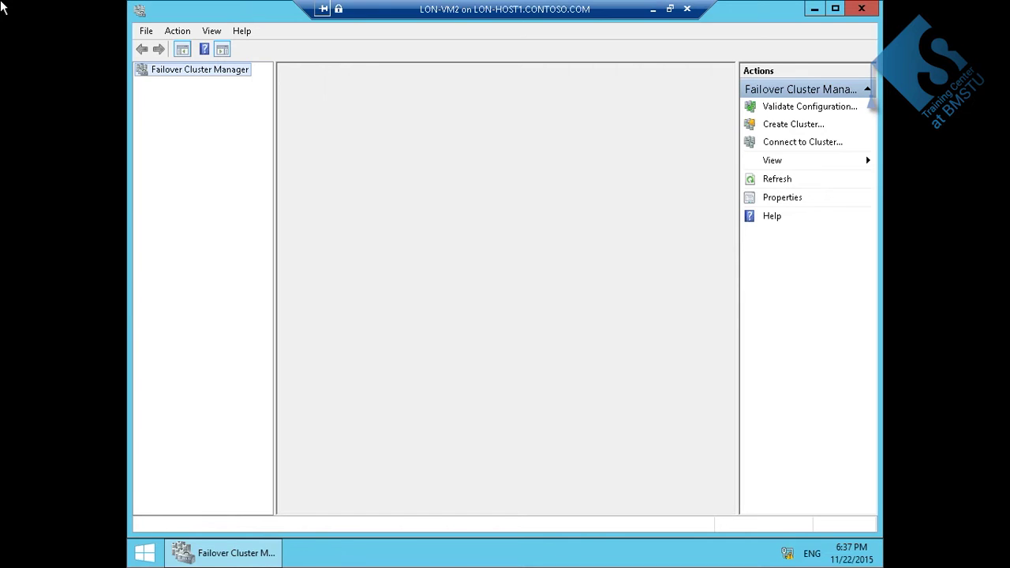
{"action": "right_click", "coordinate": [228, 71]}
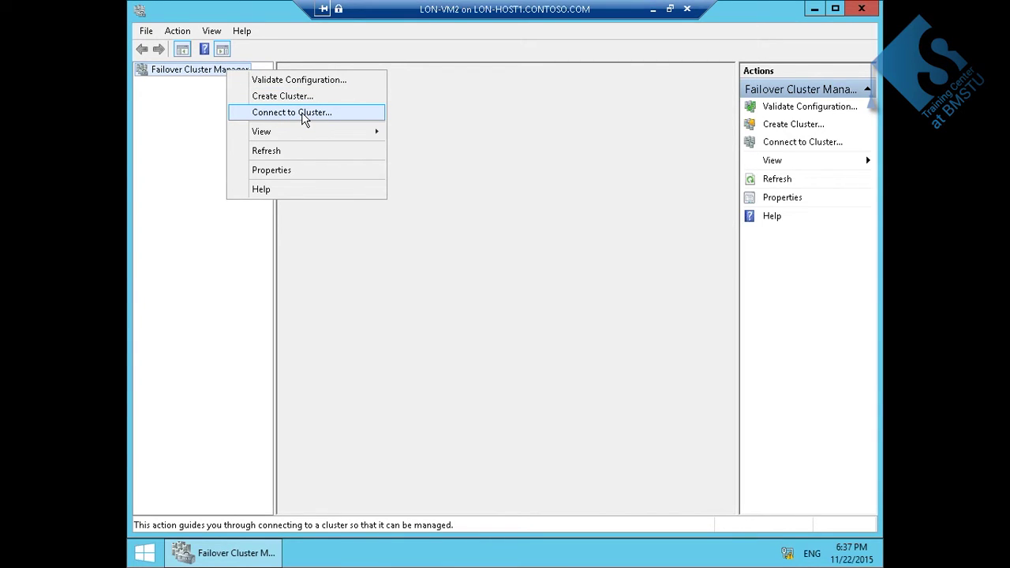
{"action": "left_click", "coordinate": [303, 114]}
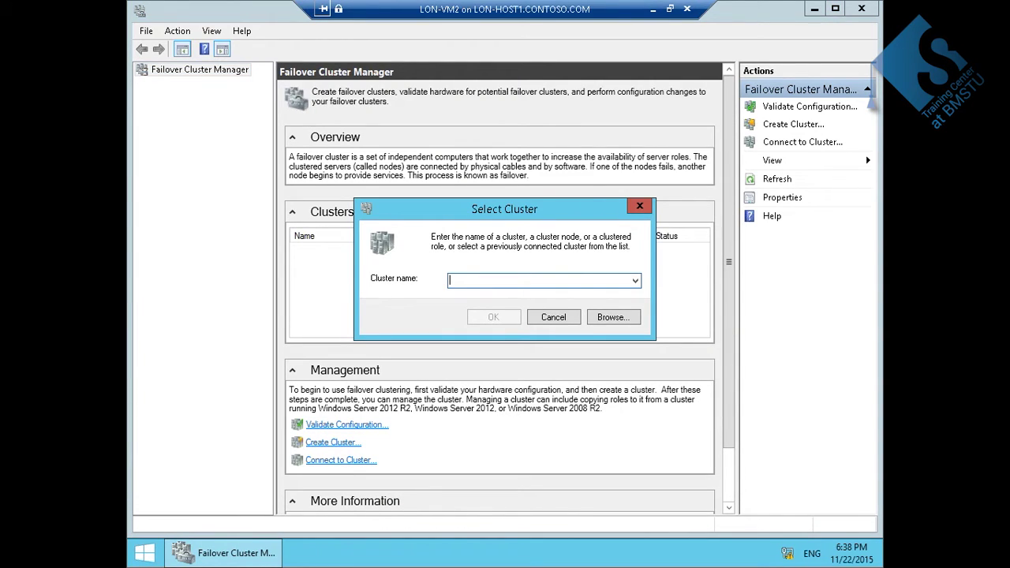
- Enter VMMCluster as the cluster name and connect to it
{"action": "left_click", "coordinate": [636, 281]}
{"action": "left_click", "coordinate": [635, 281]}
{"action": "type", "text": "V"}
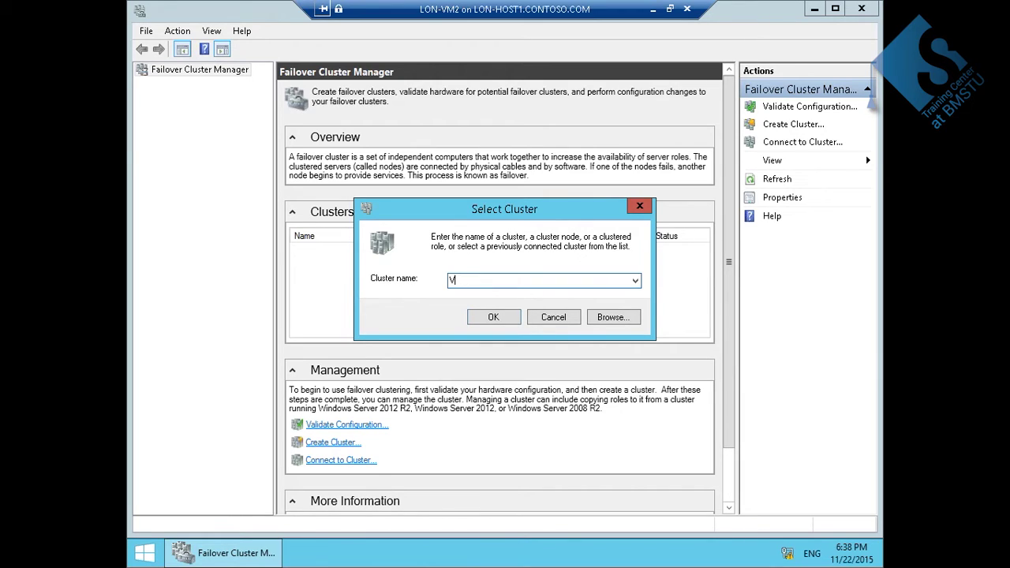
{"action": "type", "text": "MMCluster"}
{"action": "left_click", "coordinate": [495, 319]}
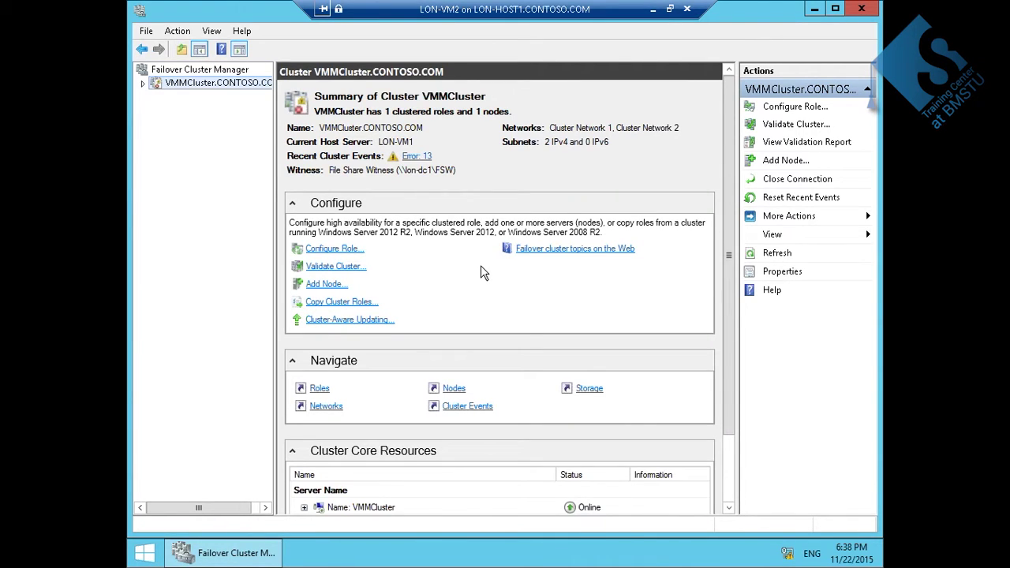
- Expand VMMCluster and review its roles (VMMClus1 on LON-VM1) and its single node LON-VM1
{"action": "left_click", "coordinate": [143, 83]}
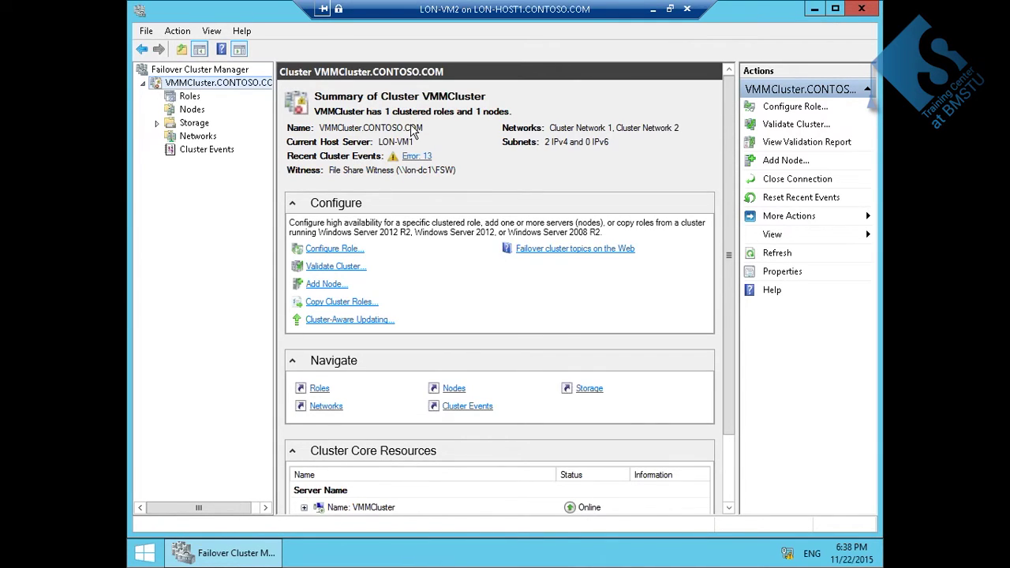
{"action": "left_click", "coordinate": [199, 99]}
{"action": "left_click", "coordinate": [196, 109]}
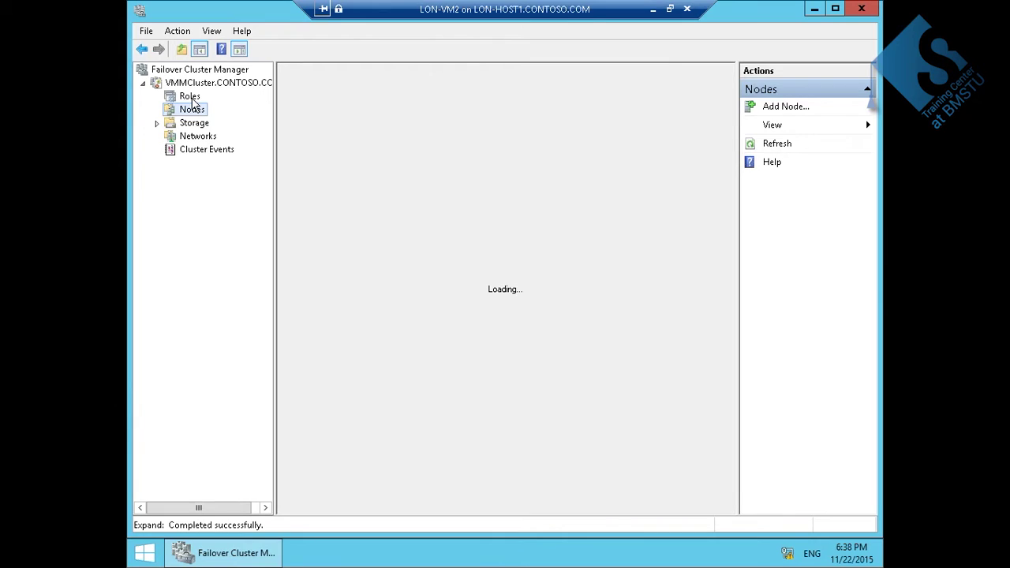
{"action": "left_click", "coordinate": [191, 96]}
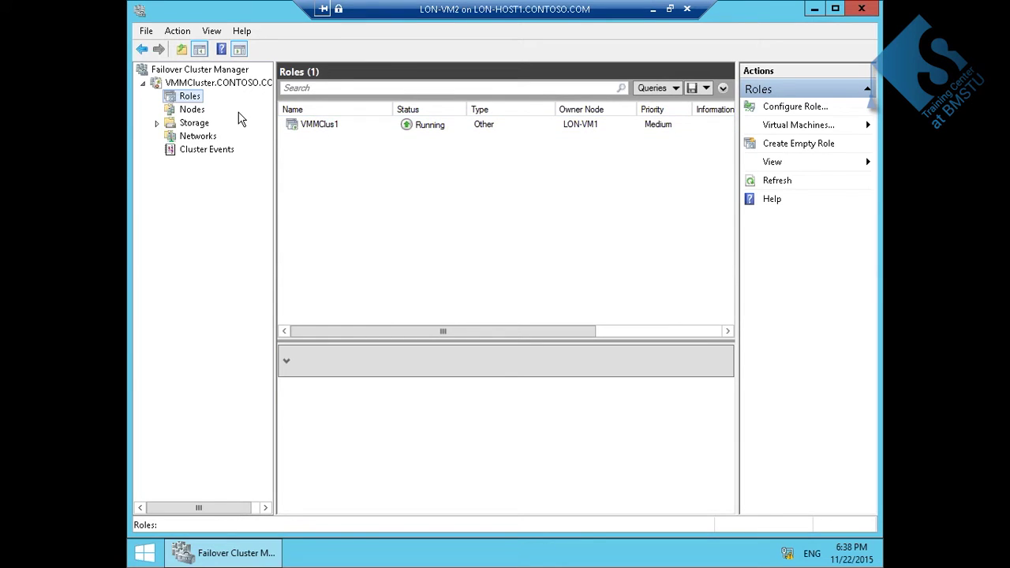
{"action": "left_click", "coordinate": [192, 112]}
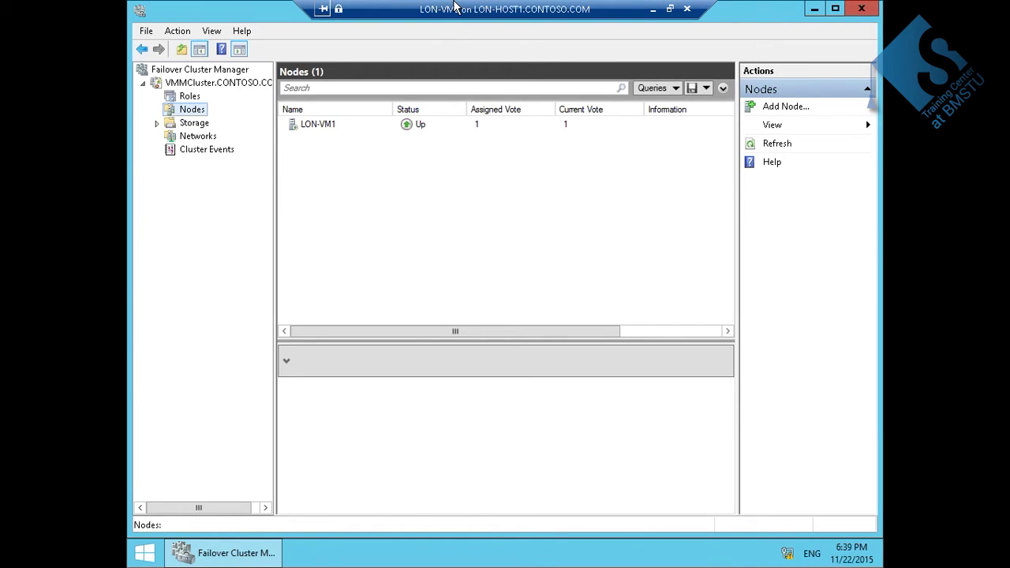
{"action": "right_click", "coordinate": [187, 112]}
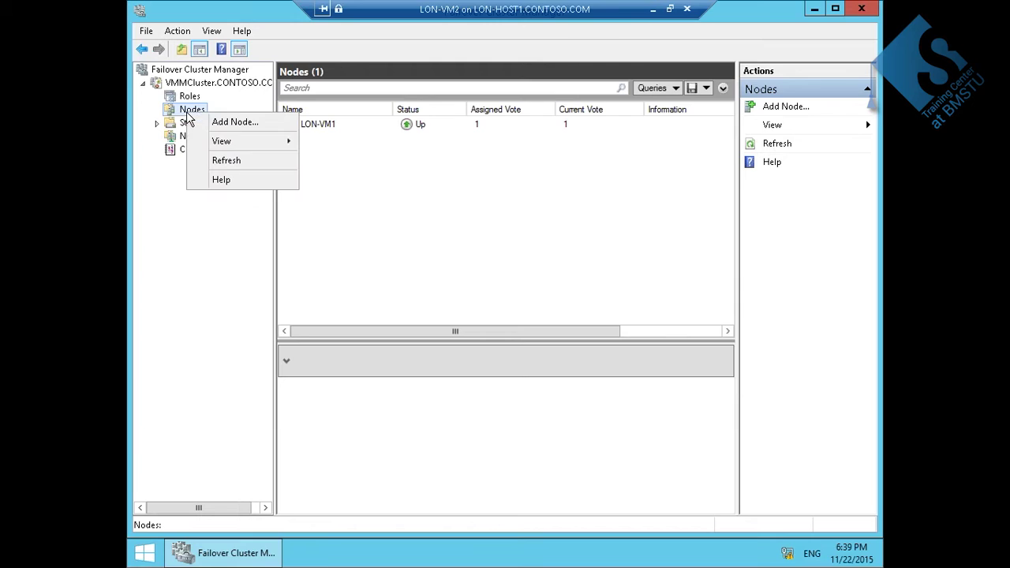
{"action": "left_click", "coordinate": [234, 123]}
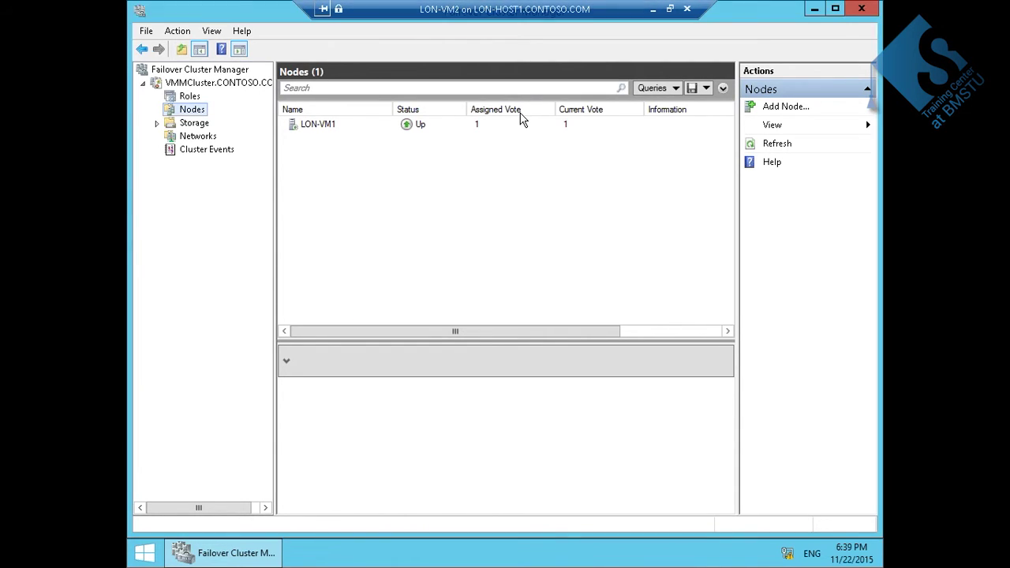
- Select LON-VM2 as the server to add and choose Yes to run validation tests
{"action": "left_click", "coordinate": [650, 419]}
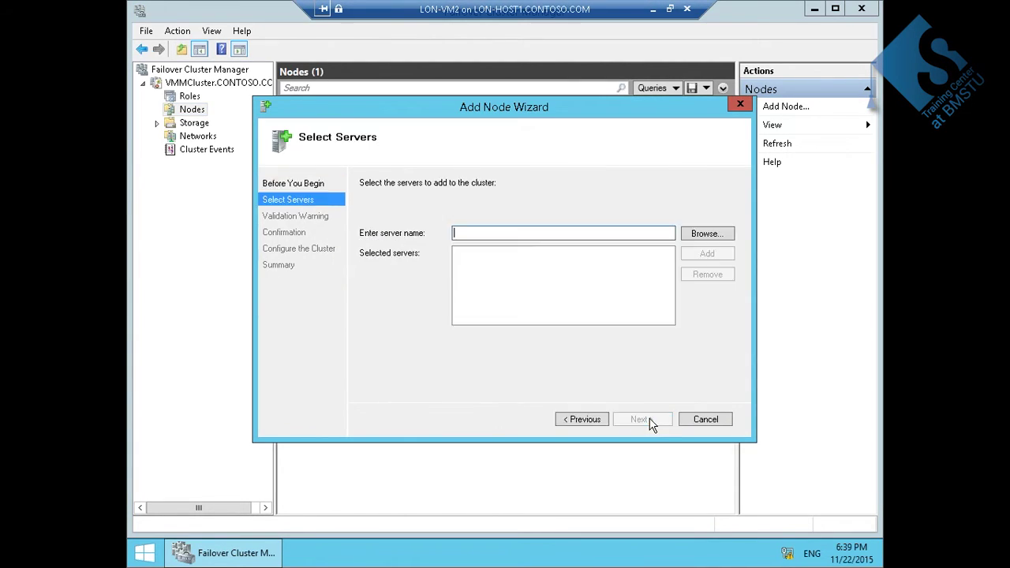
{"action": "left_click", "coordinate": [698, 235]}
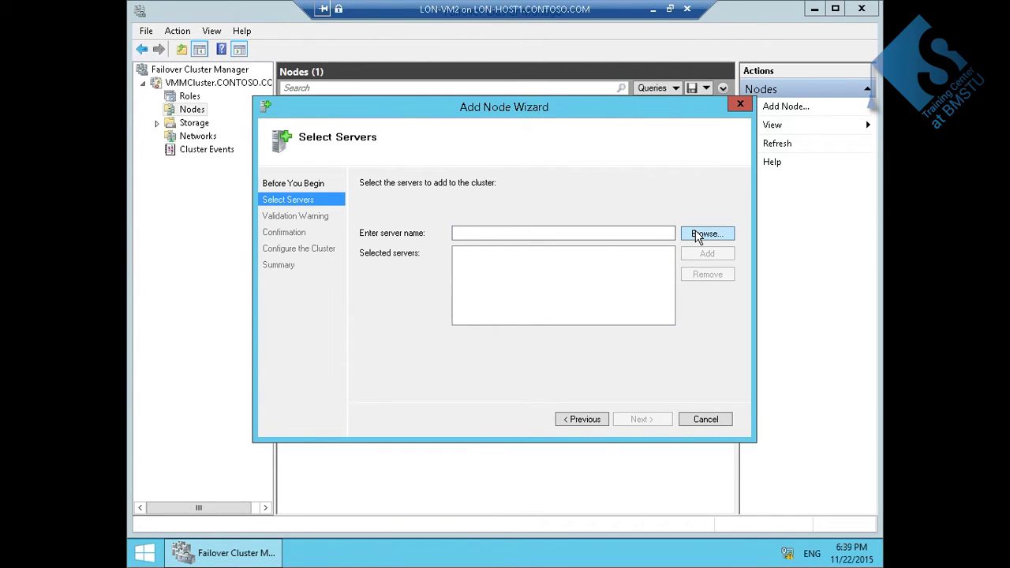
{"action": "type", "text": "LON-V"}
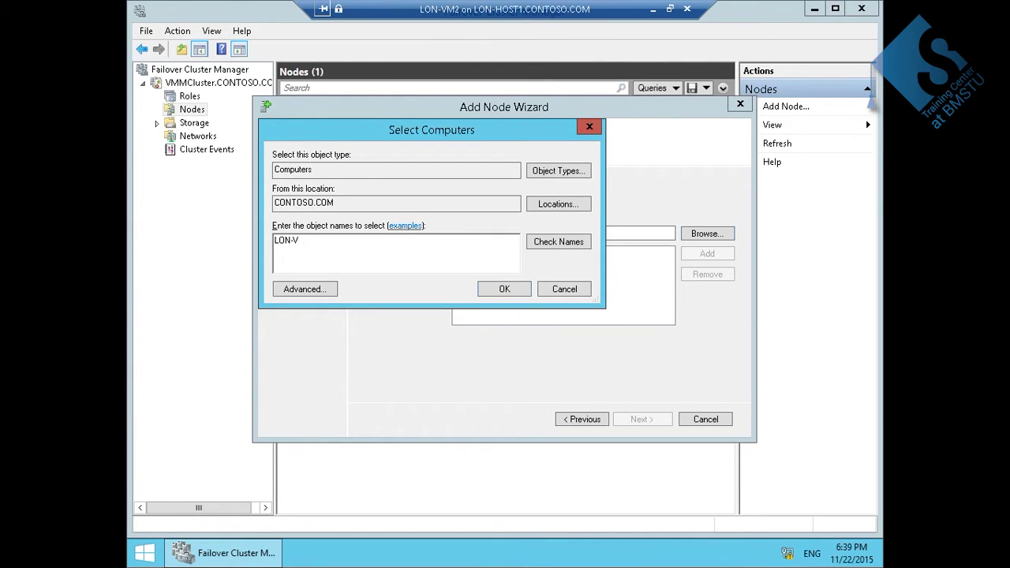
{"action": "type", "text": "M2"}
{"action": "left_click", "coordinate": [553, 241]}
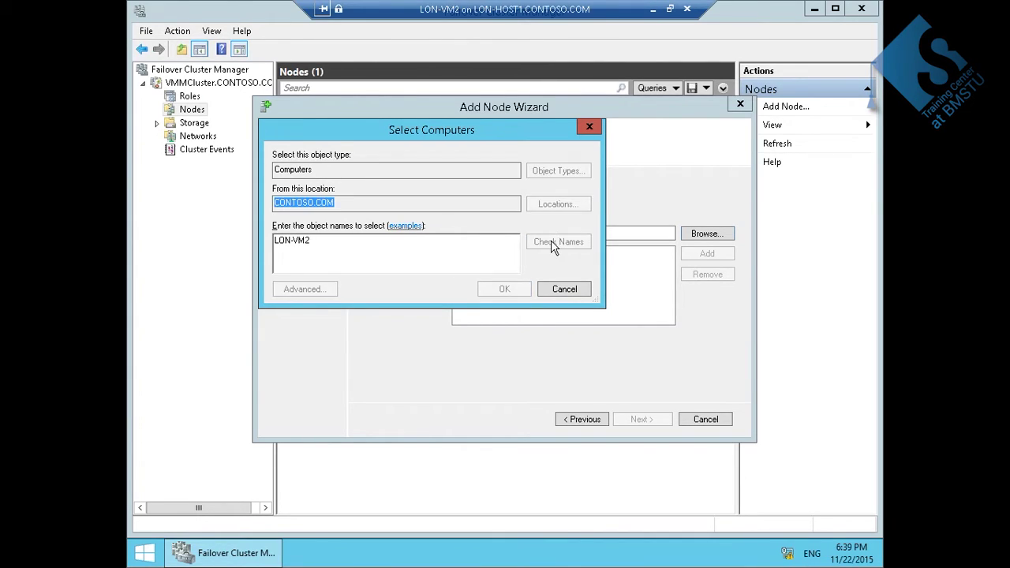
{"action": "left_click", "coordinate": [521, 290]}
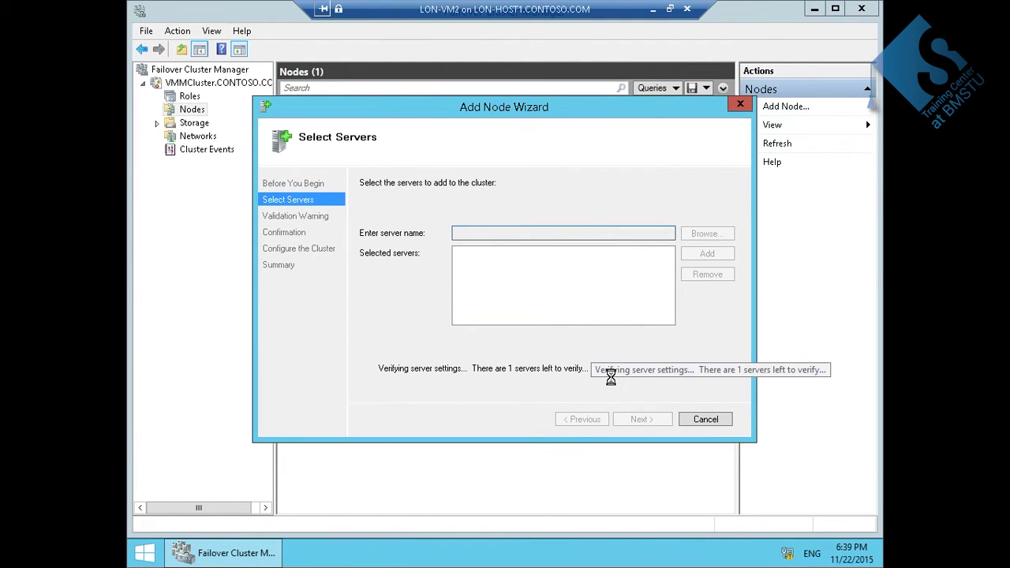
{"action": "left_click", "coordinate": [640, 421]}
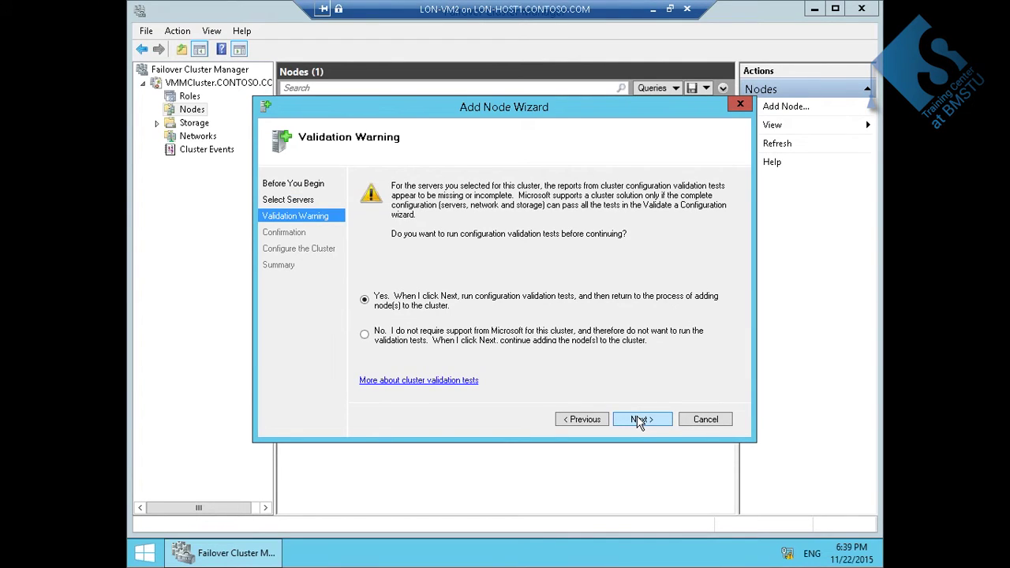
{"action": "left_click", "coordinate": [641, 422]}
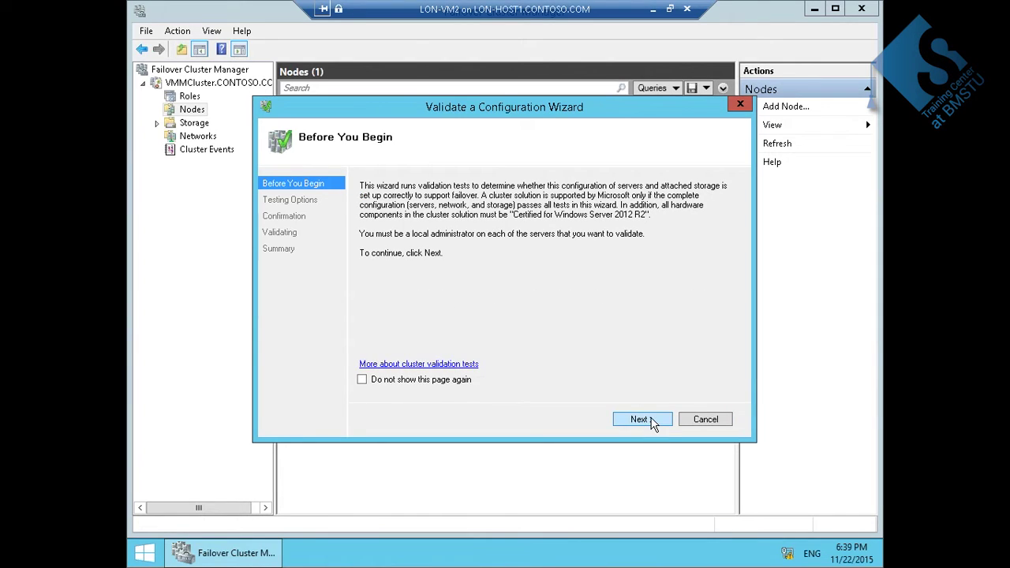
- Start validation with all tests on LON-VM1 and LON-VM2
{"action": "left_click", "coordinate": [652, 420]}
{"action": "left_click", "coordinate": [652, 419]}
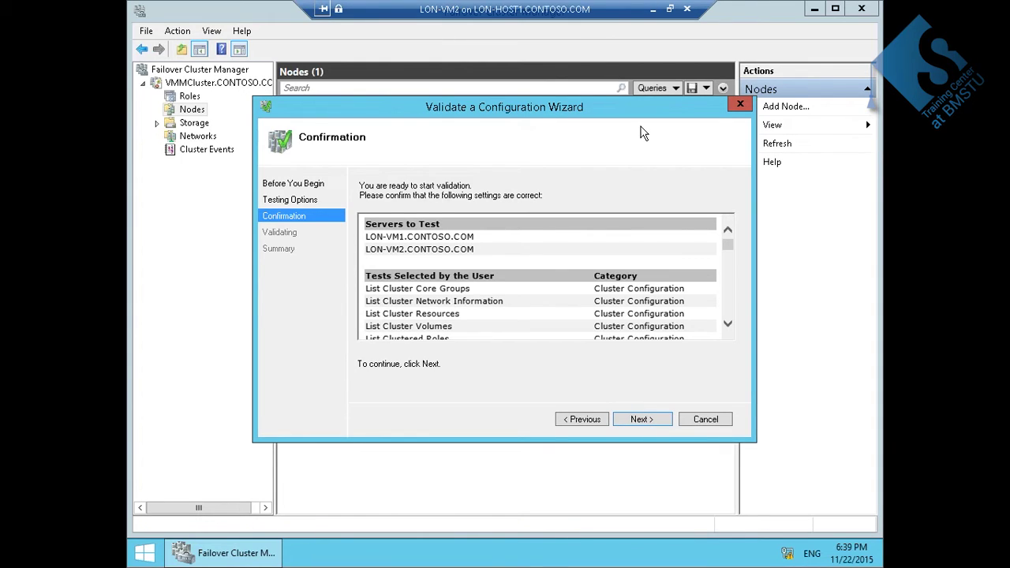
{"action": "left_click", "coordinate": [655, 419]}
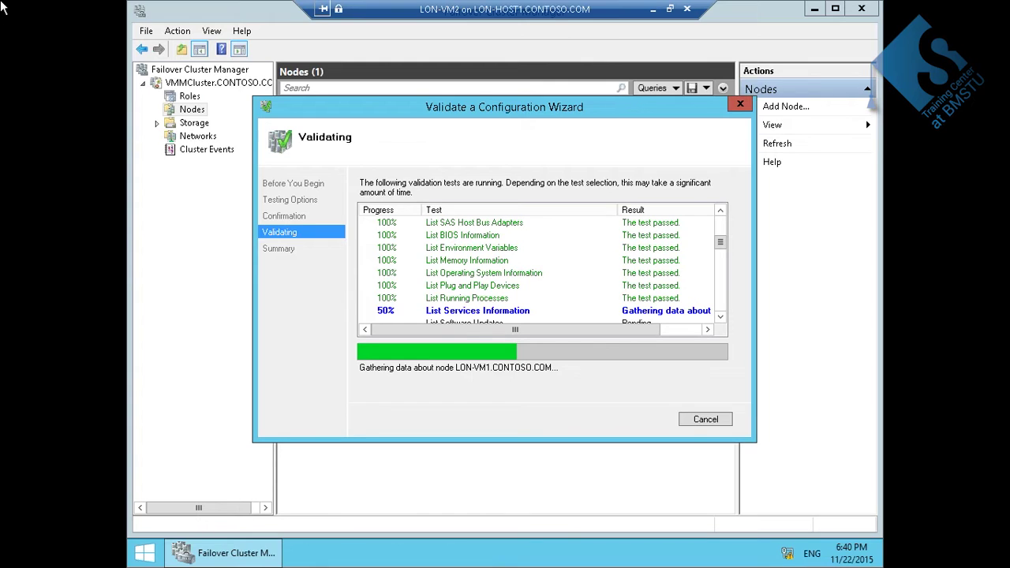
- Minimize the VM connection and advance the presentation to slide 10, HYPER-V CONVERGED NETWORKING
{"action": "left_click", "coordinate": [653, 9]}
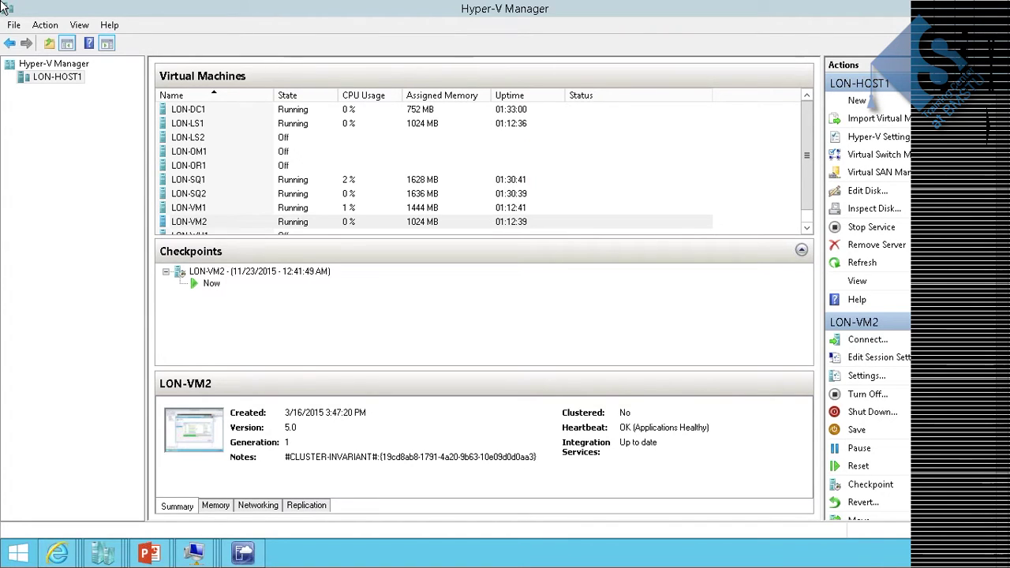
{"action": "left_click", "coordinate": [937, 8]}
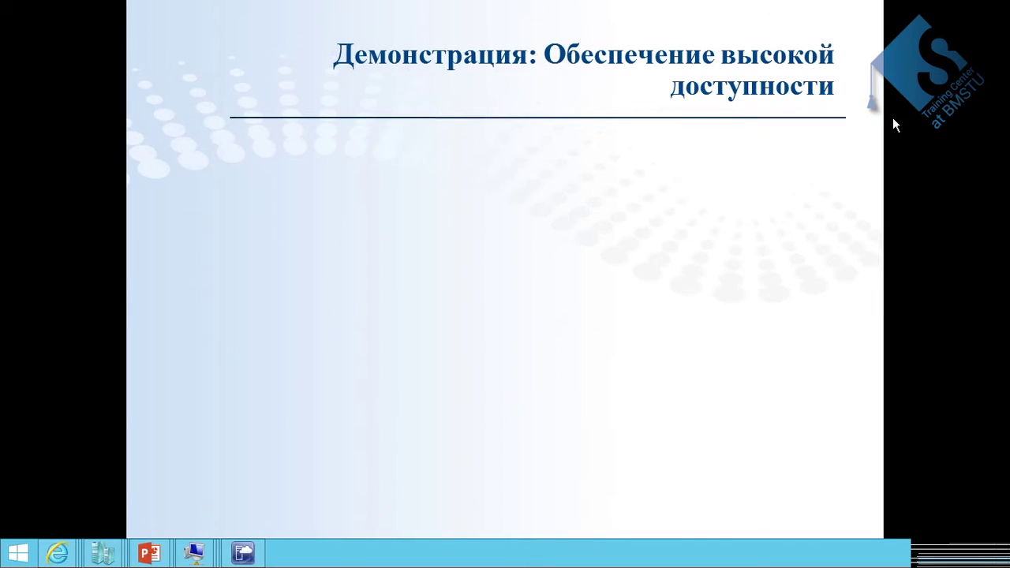
{"action": "left_click", "coordinate": [605, 133]}
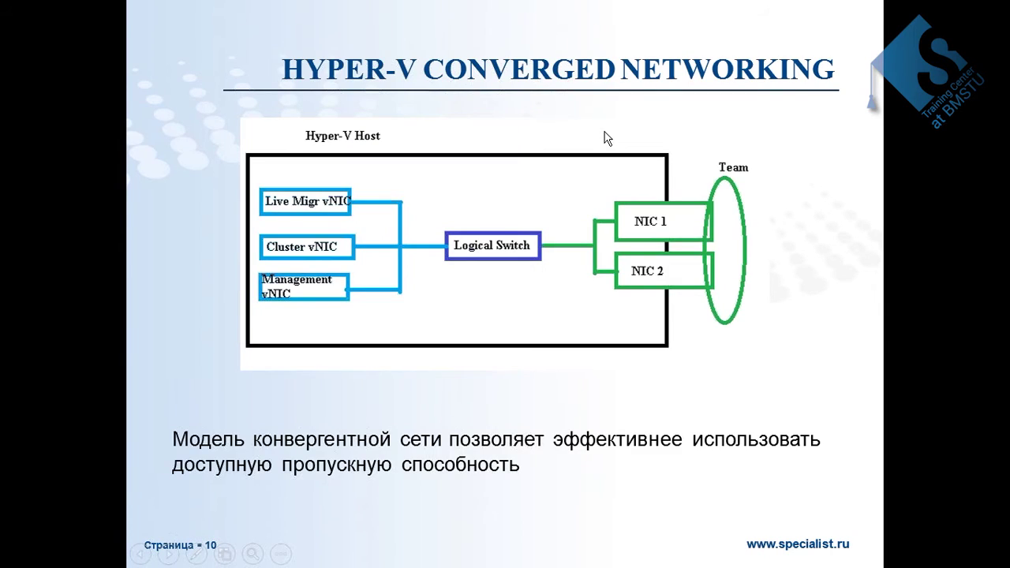
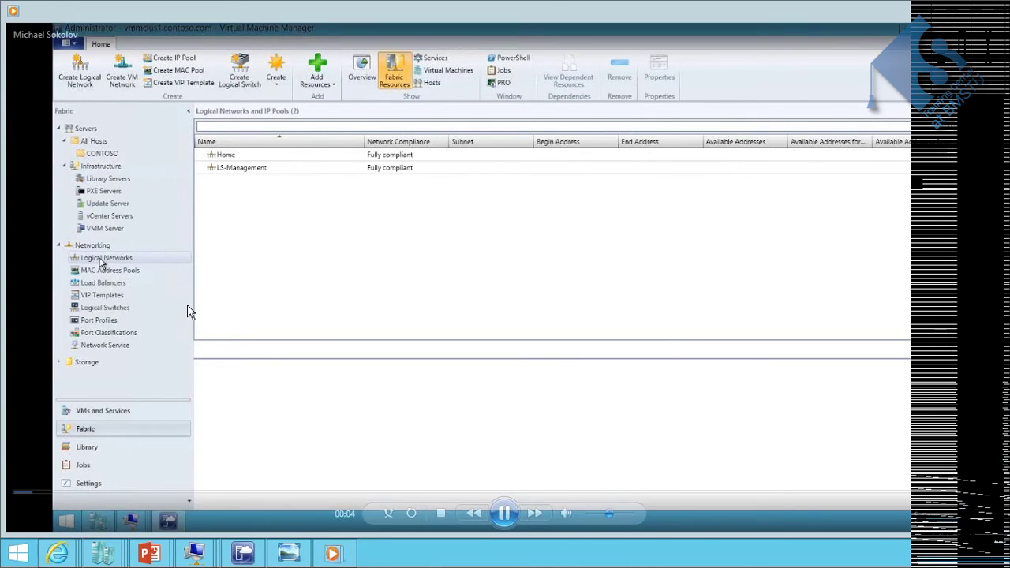
- Add network site LN-ProviderAddress_0 for the CONTOSO host group on VLAN 0
{"action": "mouse_move", "coordinate": [221, 562]}
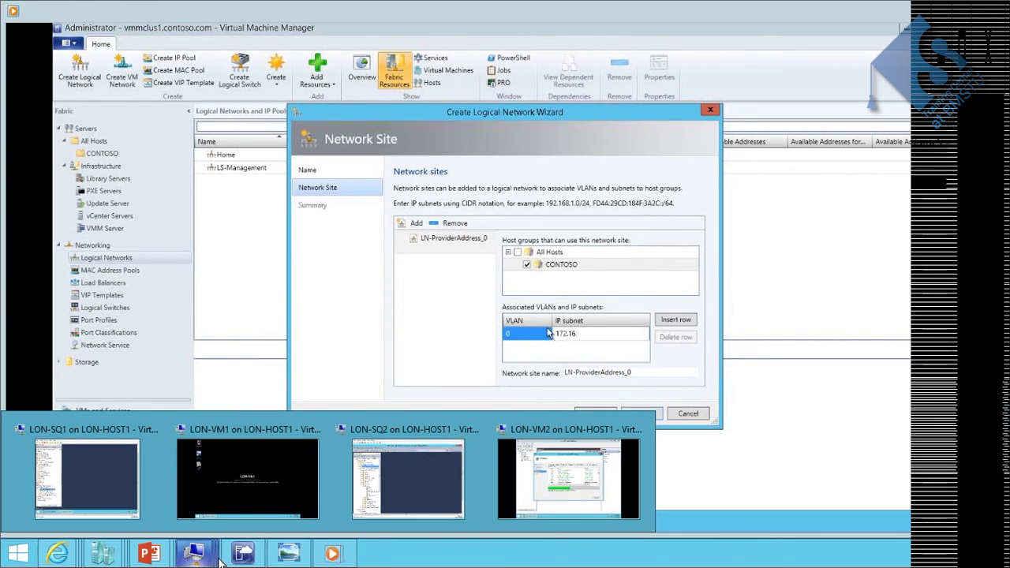
- Complete the provider-address site subnet as 172.16.24.0/24
{"action": "type", "text": "24.0/24"}
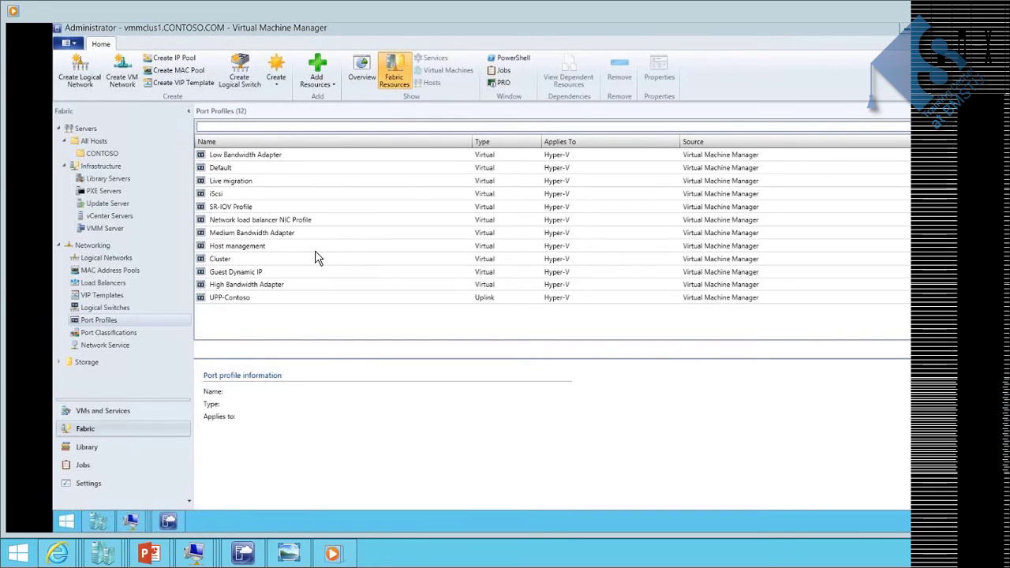
- Turn on Hyper-V Network Virtualization in UPP-Contoso's network configuration and save the profile
{"action": "left_click", "coordinate": [379, 298]}
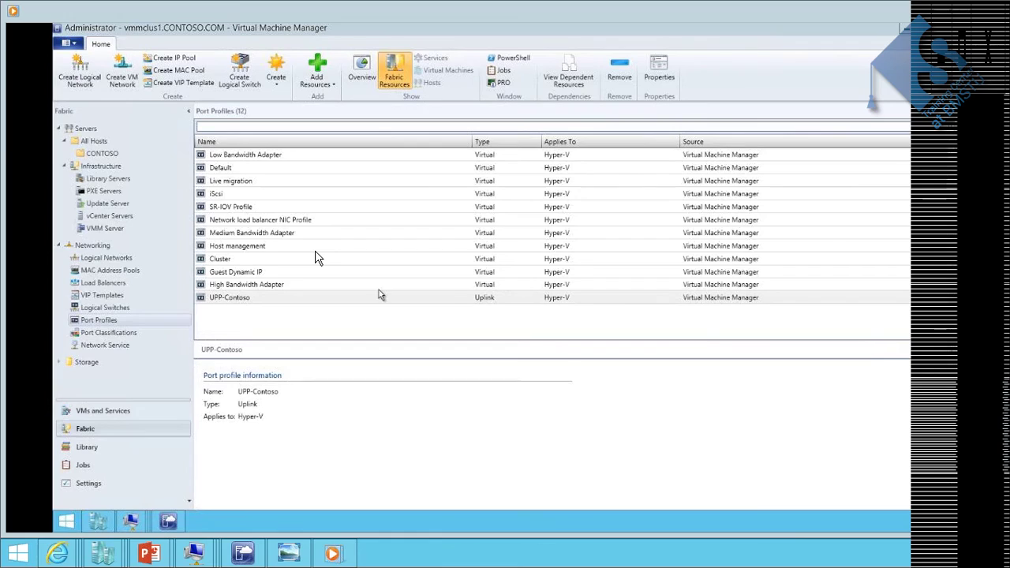
{"action": "right_click", "coordinate": [278, 299]}
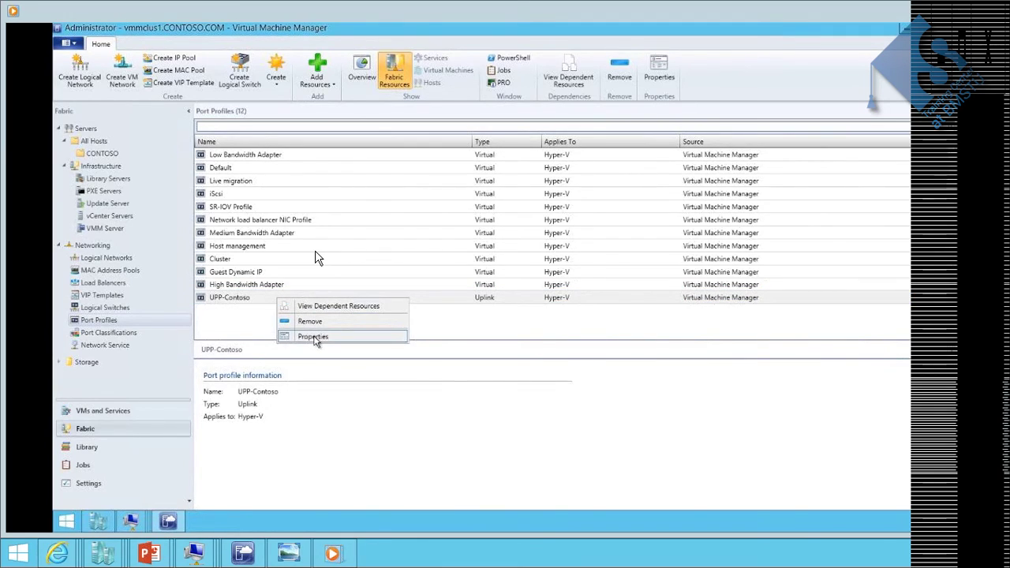
{"action": "left_click", "coordinate": [314, 337]}
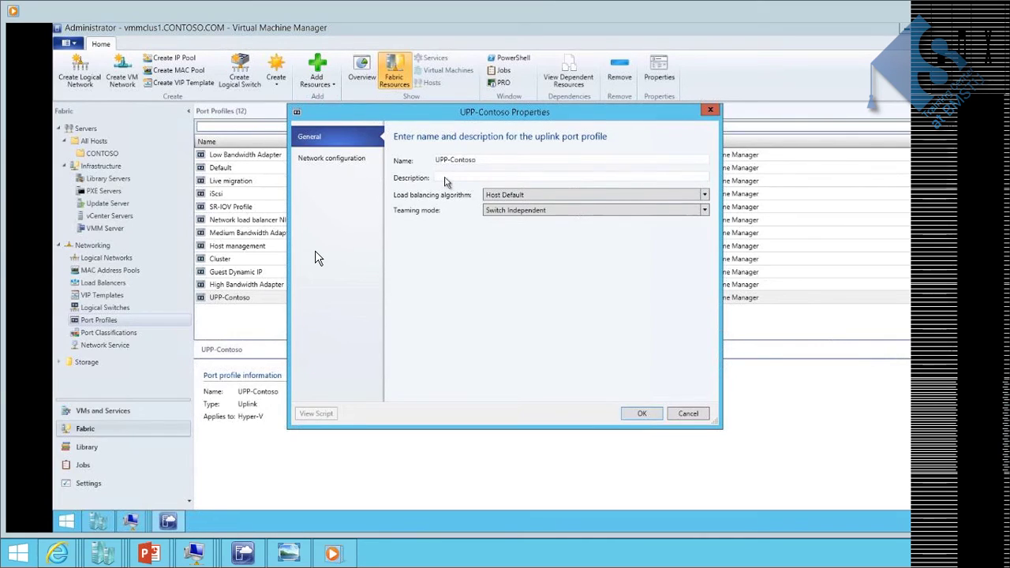
{"action": "left_click", "coordinate": [331, 166]}
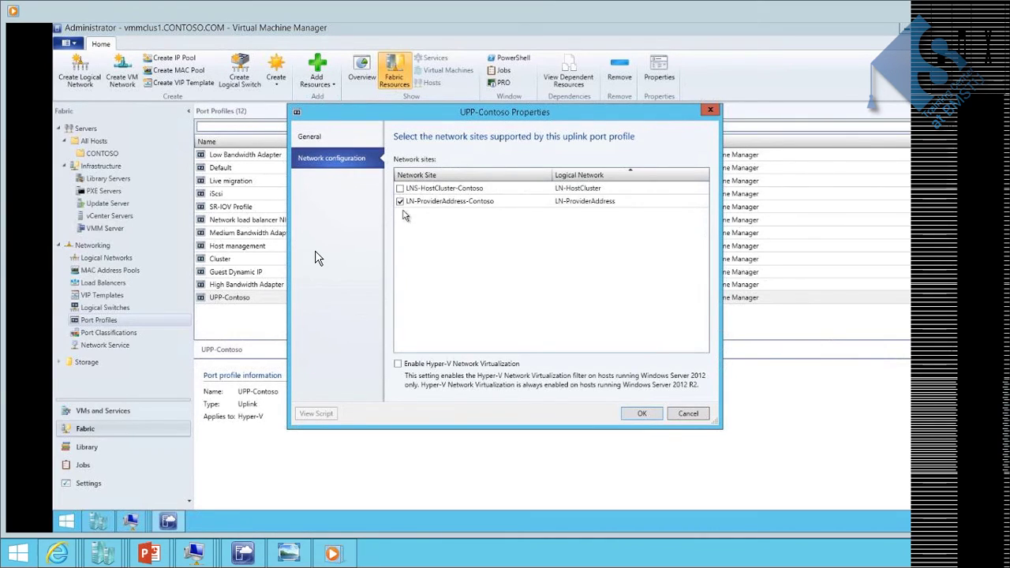
{"action": "left_click", "coordinate": [398, 364]}
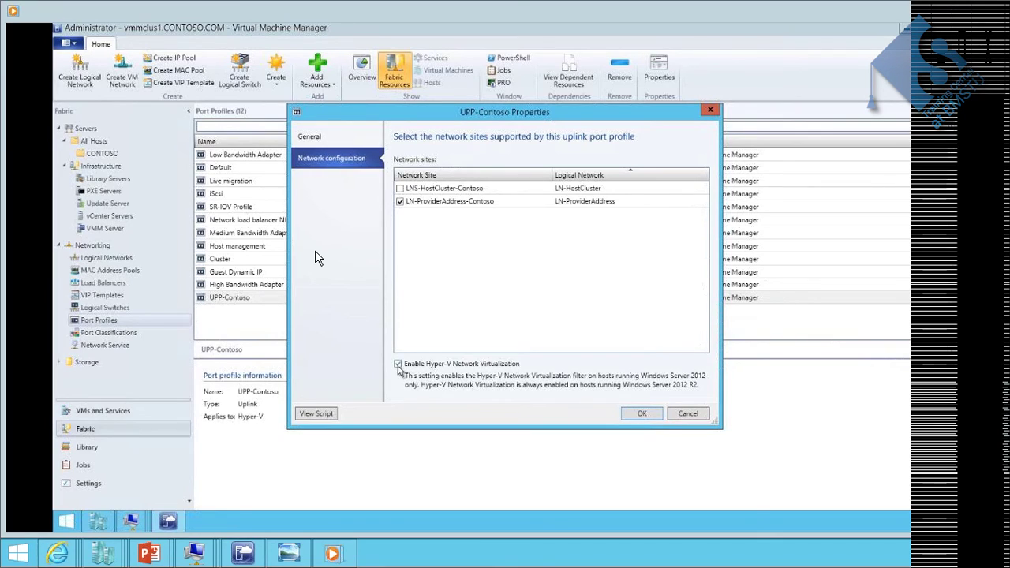
{"action": "left_click", "coordinate": [642, 413]}
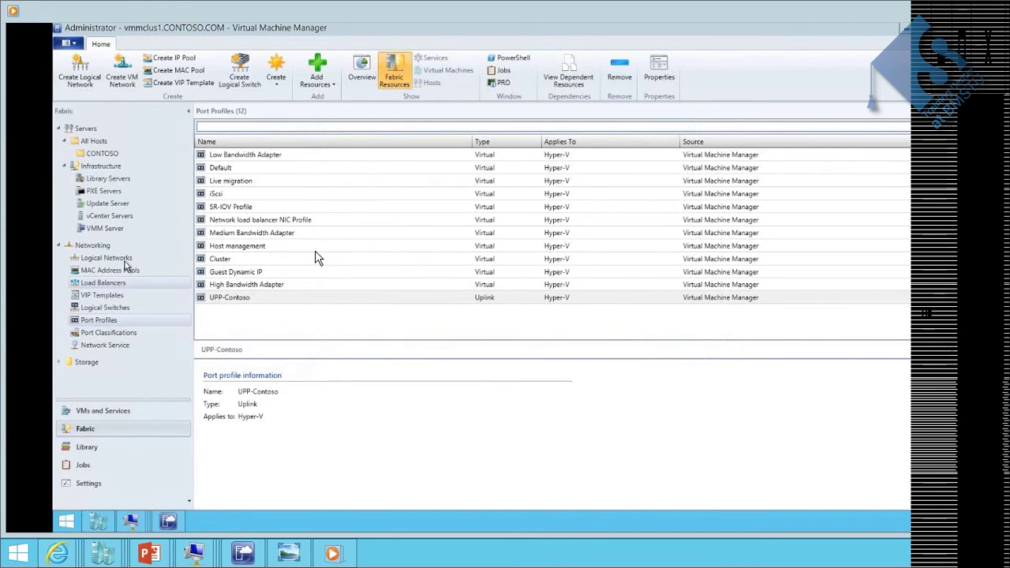
- Create a VM network named Tenant-A based on the LN-ProviderAddress logical network
{"action": "left_click", "coordinate": [93, 260]}
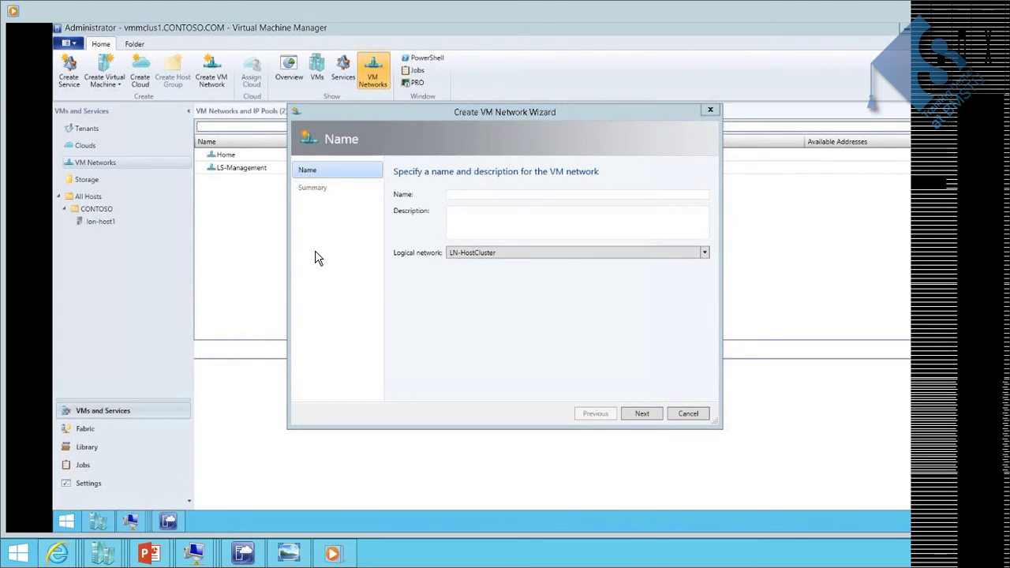
{"action": "left_click", "coordinate": [464, 196]}
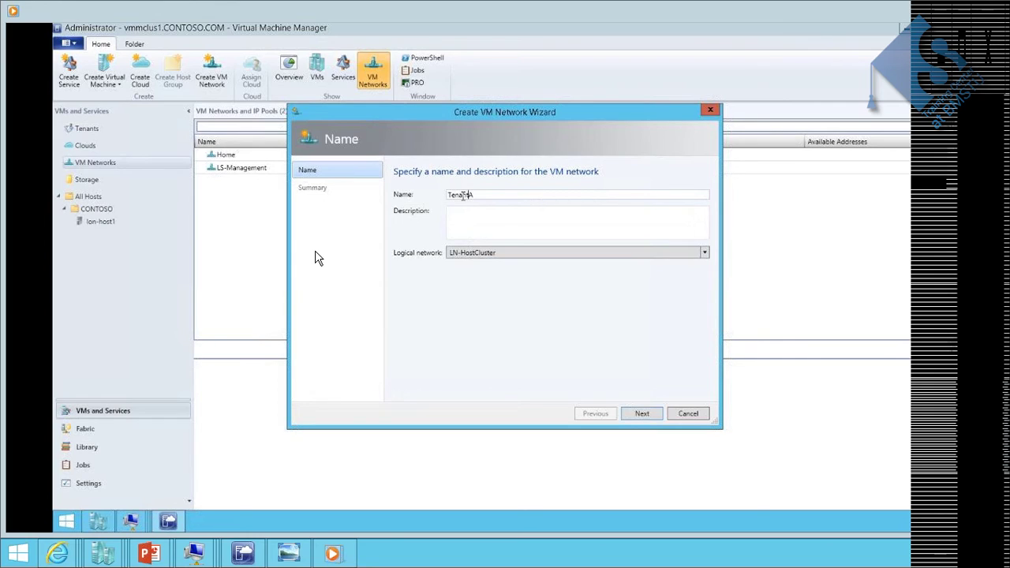
{"action": "type", "text": "t"}
{"action": "key", "text": "Right"}
{"action": "key", "text": "Right"}
{"action": "key", "text": "Right"}
{"action": "key", "text": "Tab"}
{"action": "key", "text": "Tab"}
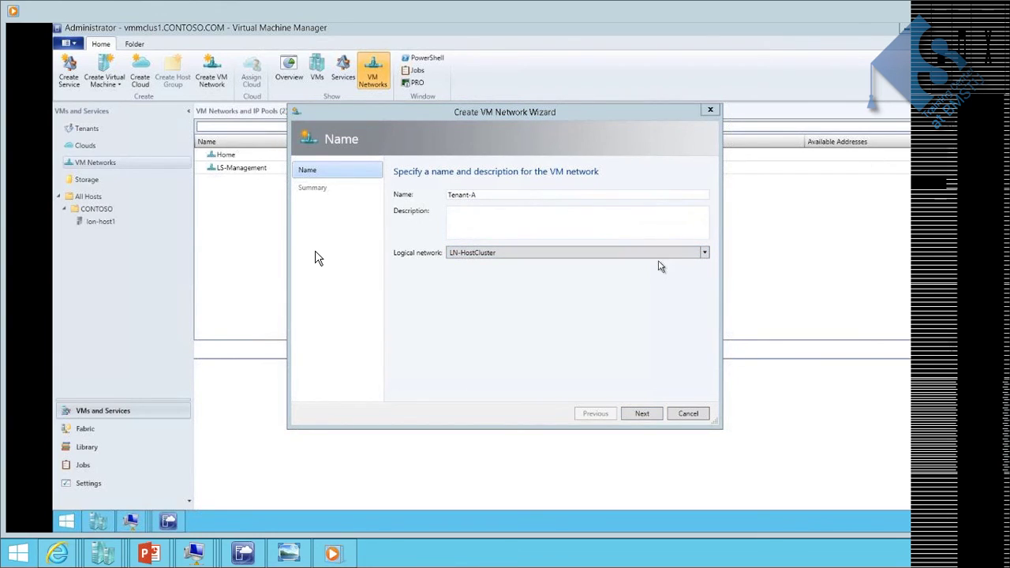
{"action": "left_click", "coordinate": [705, 252]}
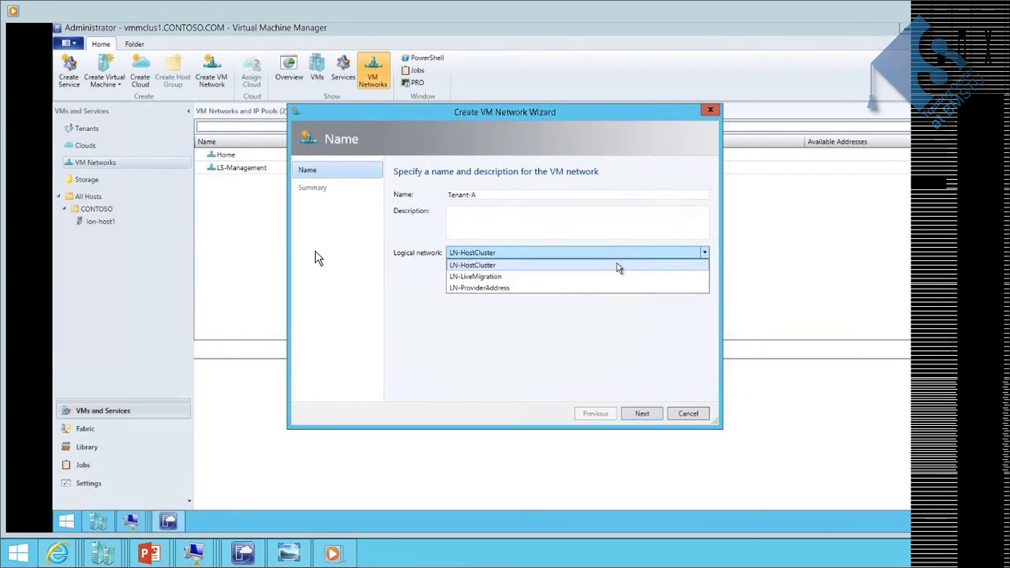
{"action": "left_click", "coordinate": [526, 288]}
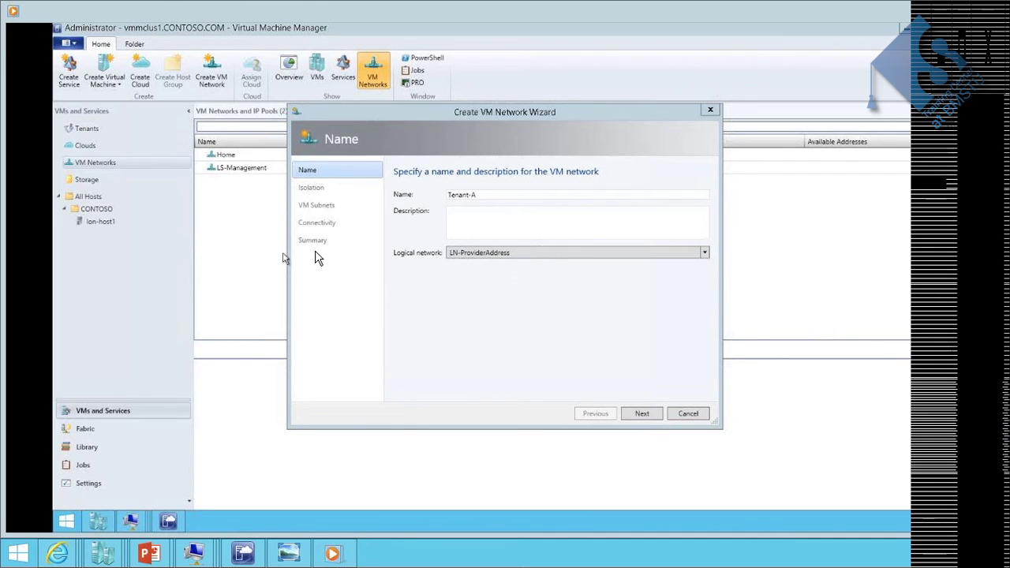
- Isolate Tenant-A with Hyper-V network virtualization, name its VM subnet Tenant1, then advance to slide 14
{"action": "left_click", "coordinate": [643, 415]}
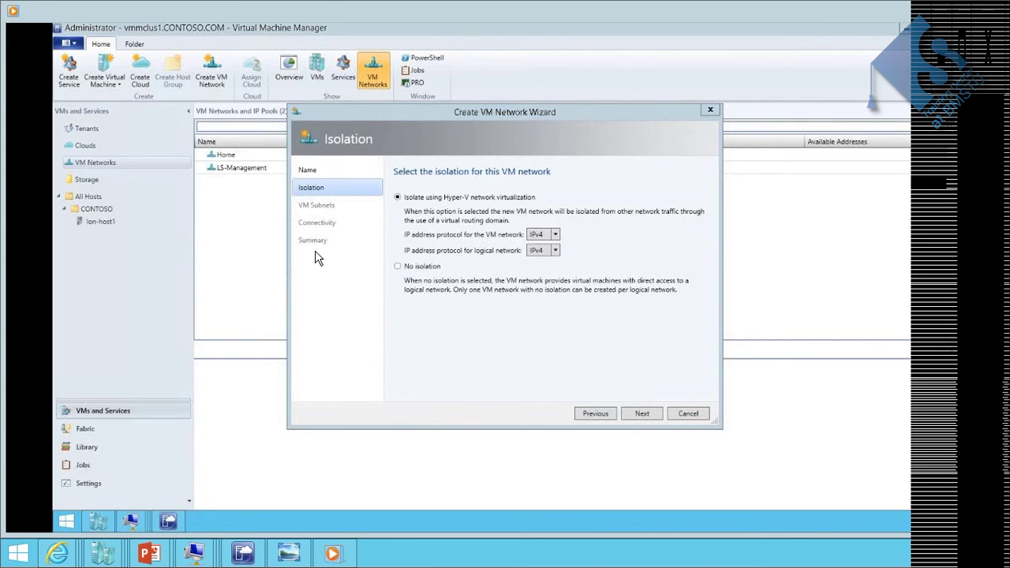
{"action": "left_click", "coordinate": [646, 419]}
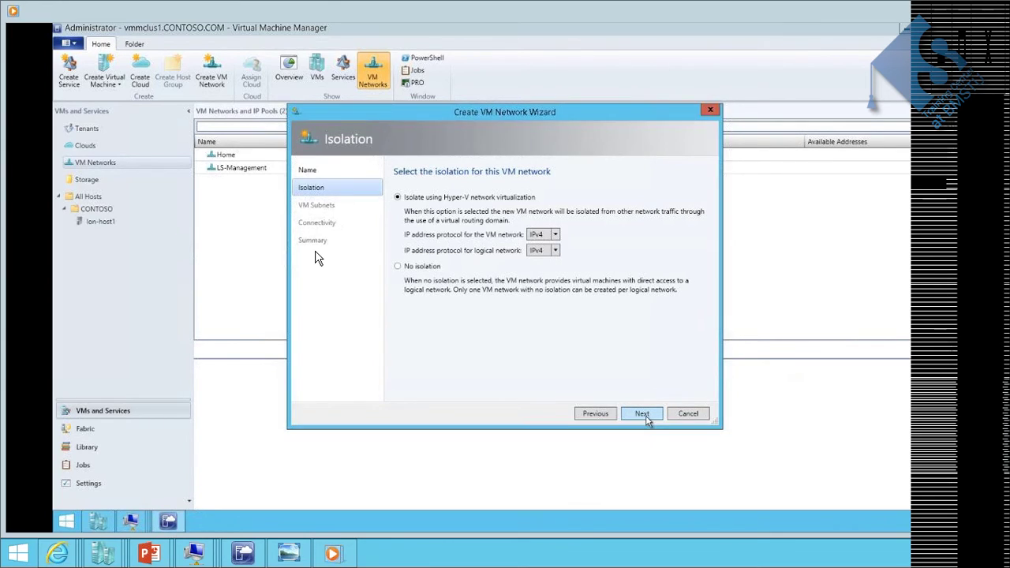
{"action": "left_click", "coordinate": [548, 284]}
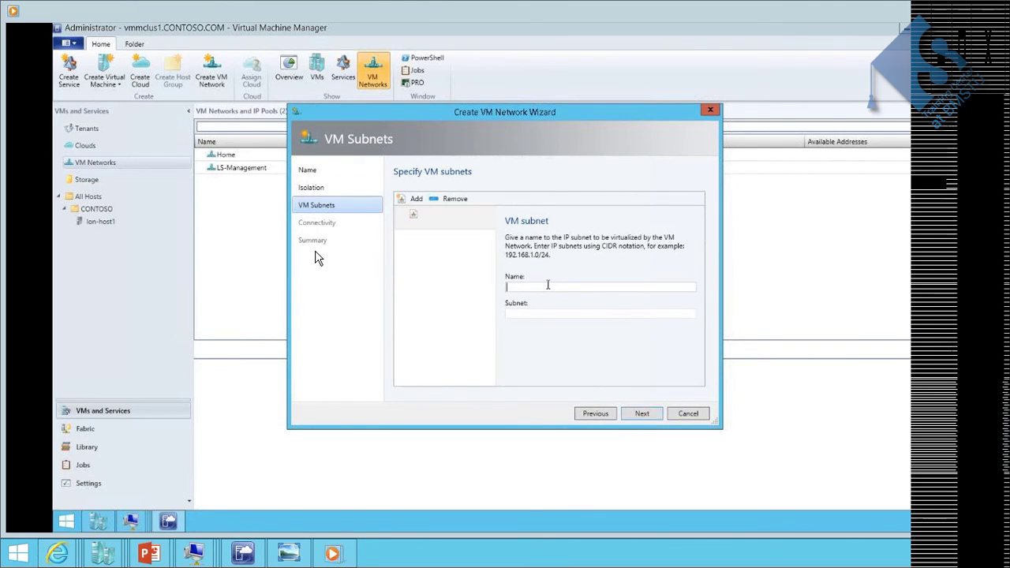
{"action": "type", "text": "Tenant1"}
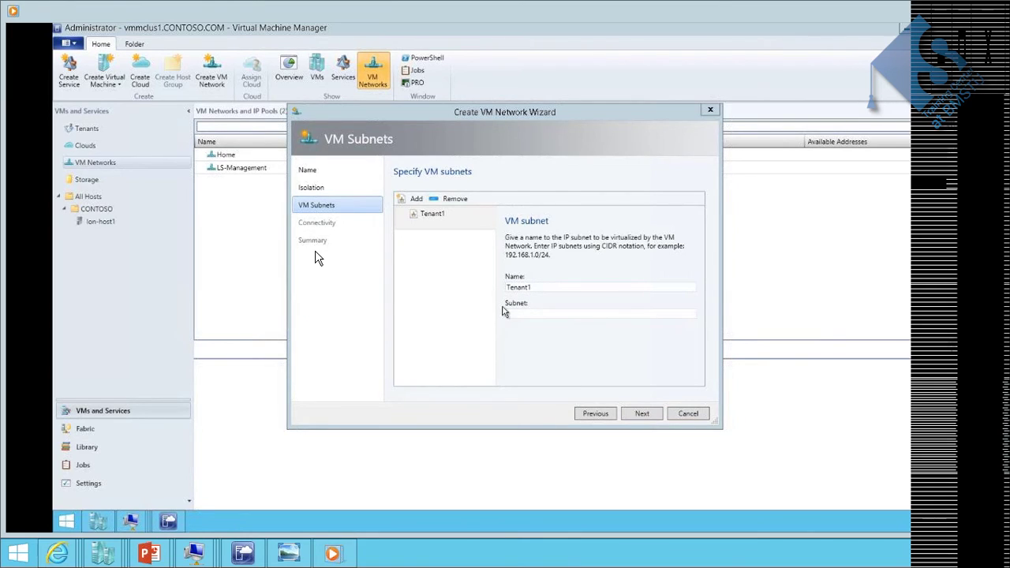
{"action": "mouse_move", "coordinate": [906, 336]}
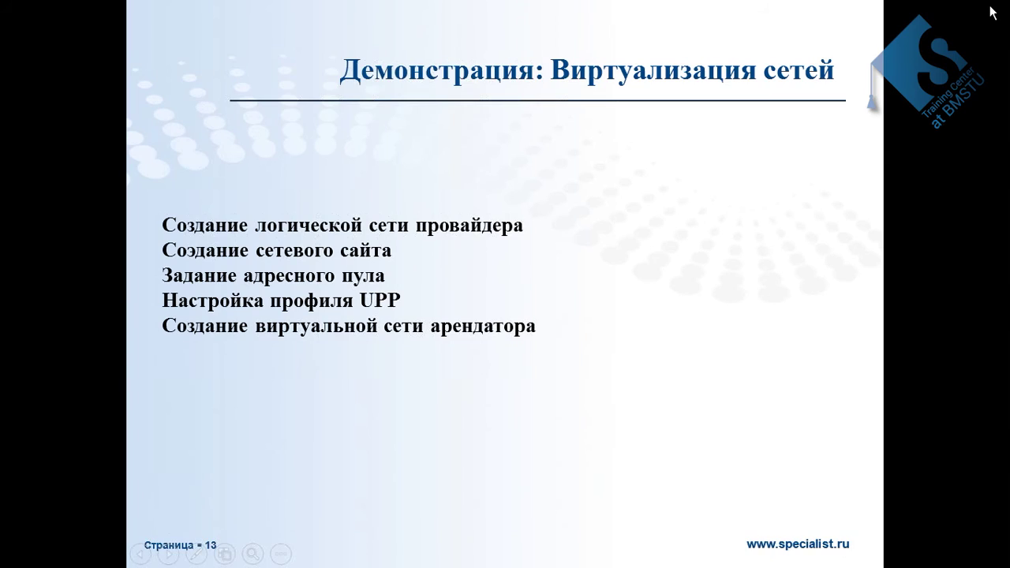
{"action": "key", "text": "Right"}
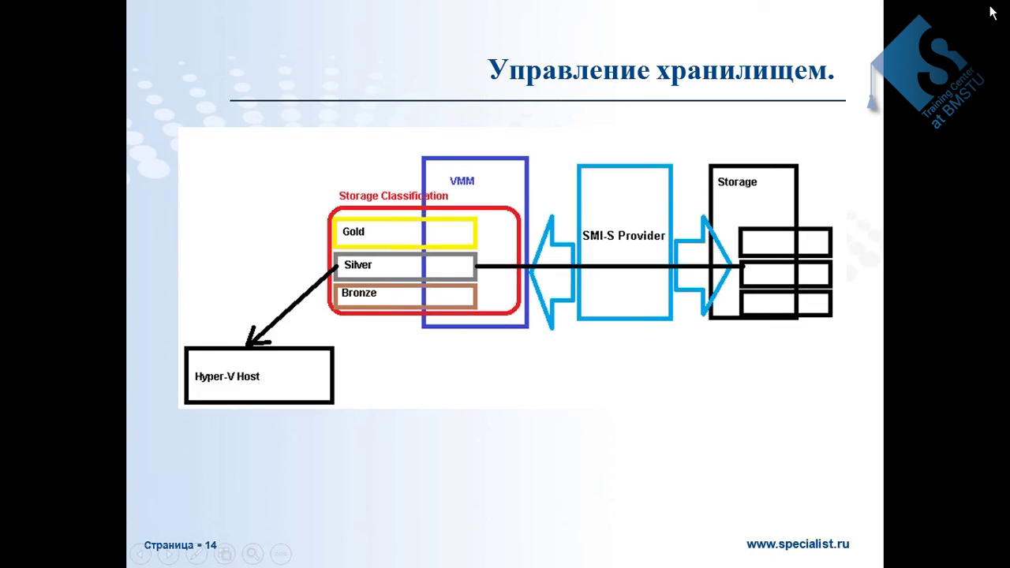
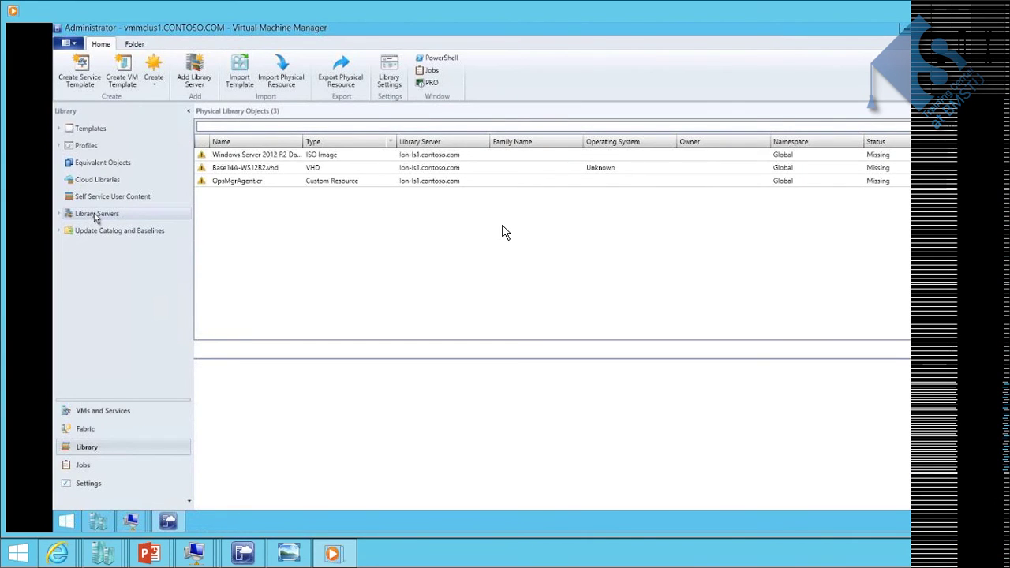
- Choose C:\EnableiSCSI.cr as the custom resource to import into the library
{"action": "left_click", "coordinate": [282, 71]}
{"action": "left_click", "coordinate": [531, 339]}
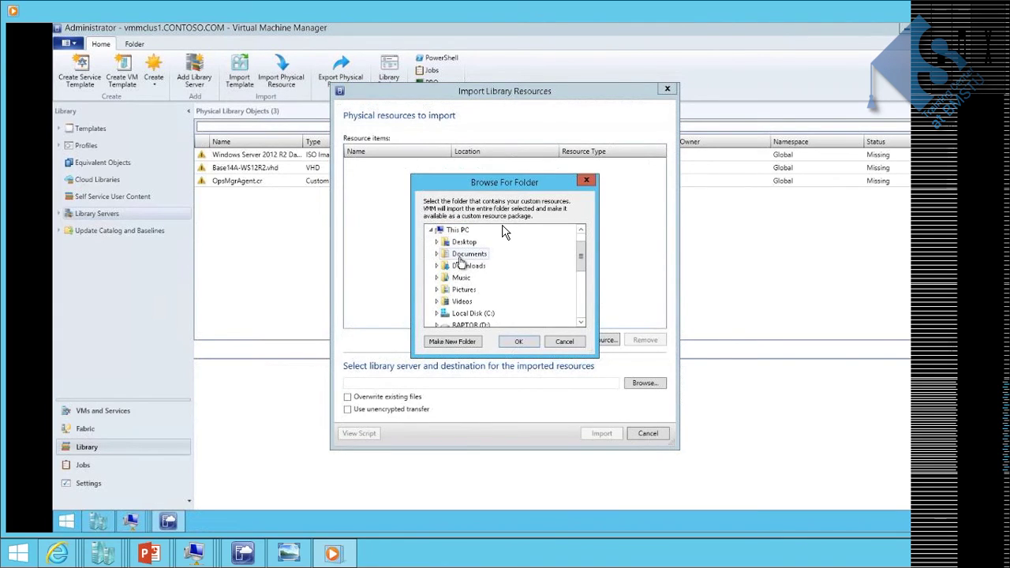
{"action": "double_click", "coordinate": [473, 313]}
{"action": "left_click", "coordinate": [479, 254]}
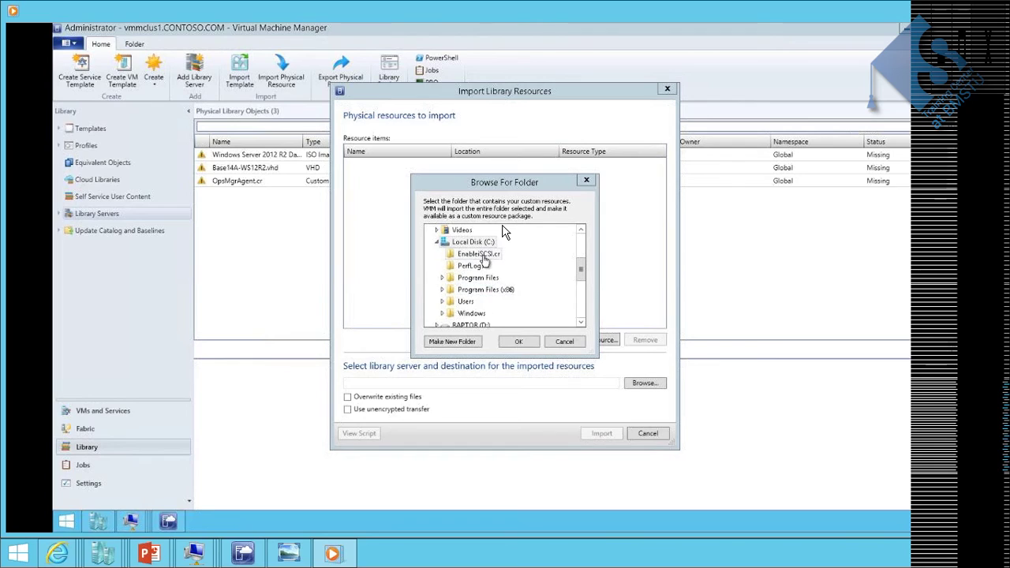
{"action": "left_click", "coordinate": [519, 342]}
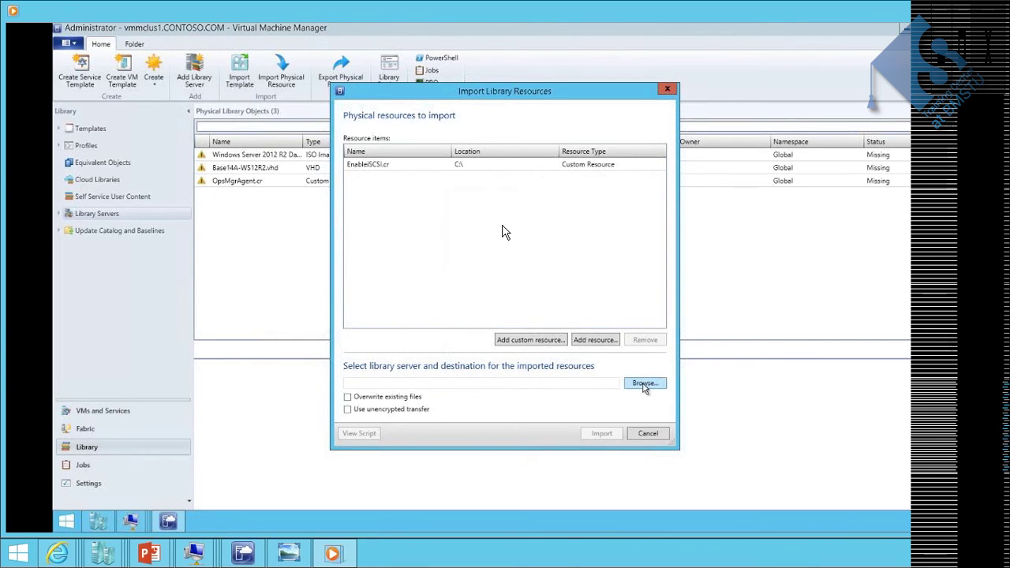
- Import it into the \\lon-ls1.contoso.com\Contoso share, then go to the Fabric workspace
{"action": "left_click", "coordinate": [645, 384]}
{"action": "left_click", "coordinate": [403, 192]}
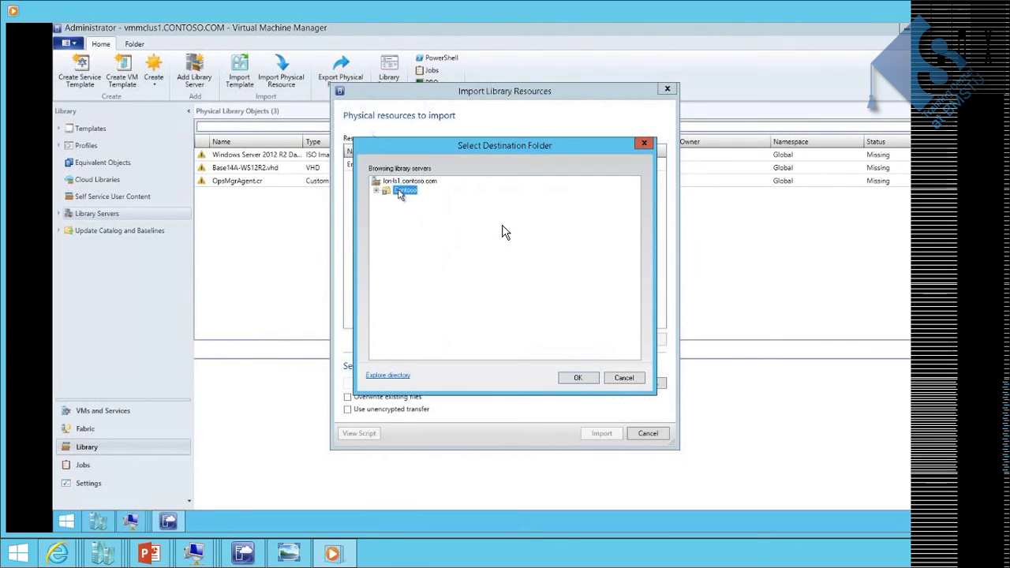
{"action": "left_click", "coordinate": [580, 379]}
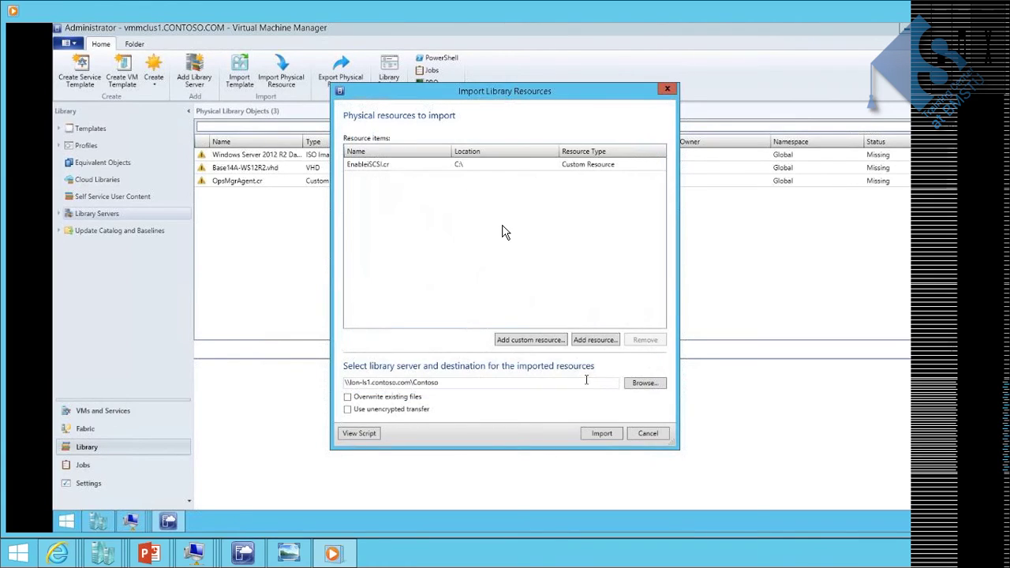
{"action": "left_click", "coordinate": [602, 437]}
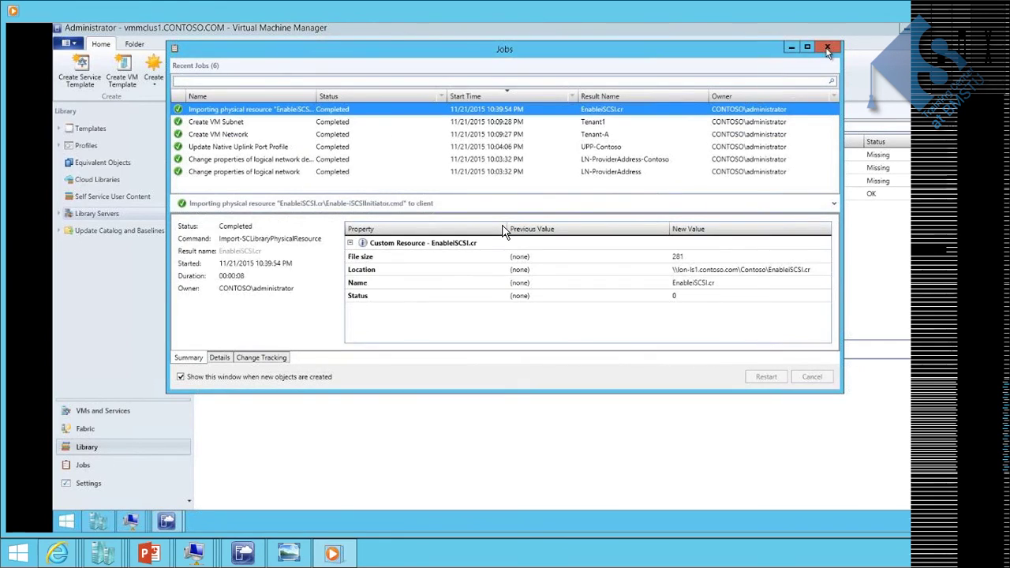
{"action": "left_click", "coordinate": [828, 49]}
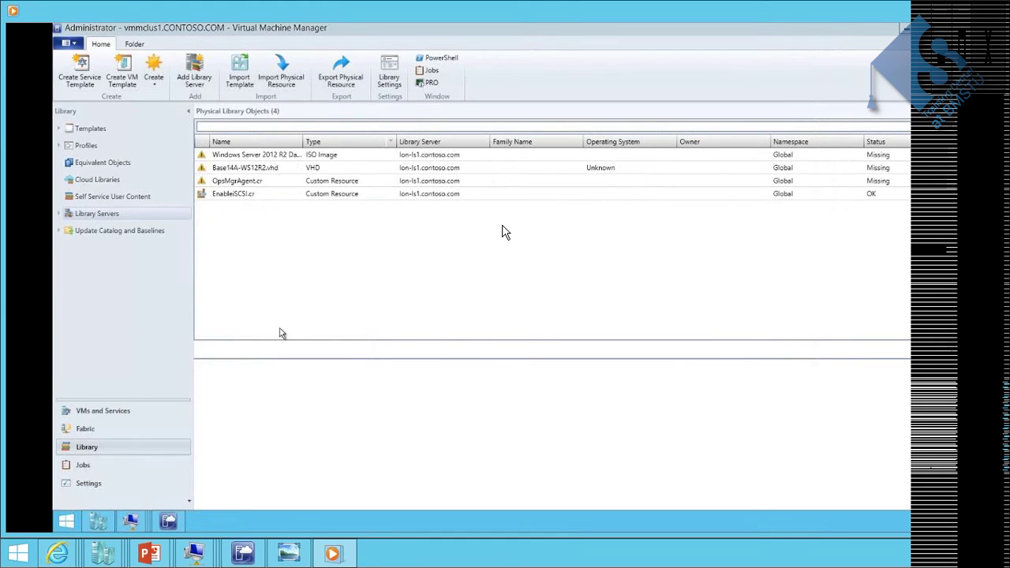
{"action": "left_click", "coordinate": [86, 428]}
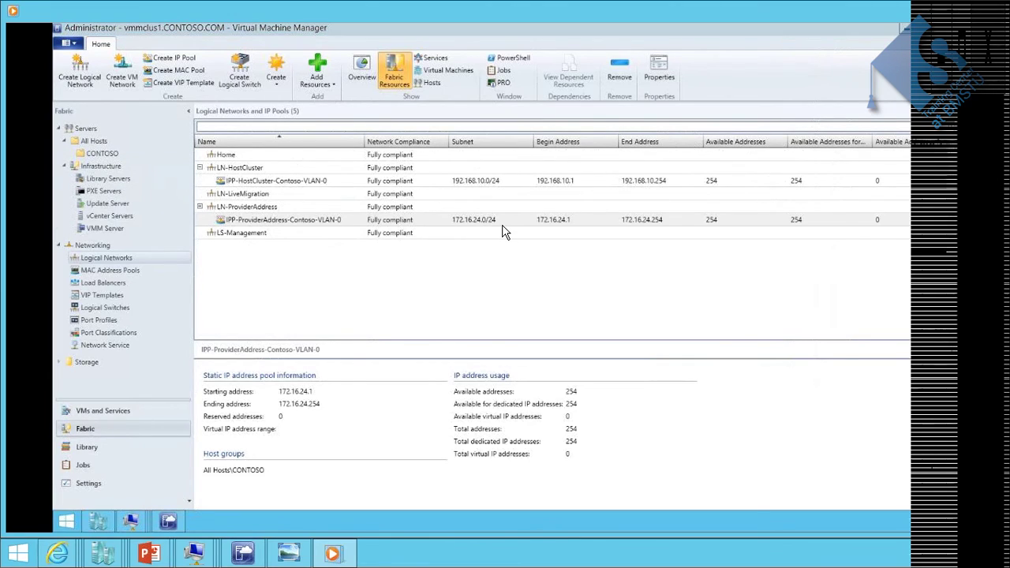
- Start a script command on lon-host1 running cmd.exe /q /c Enable-iSCSIInitiator.cmd
{"action": "left_click", "coordinate": [94, 141]}
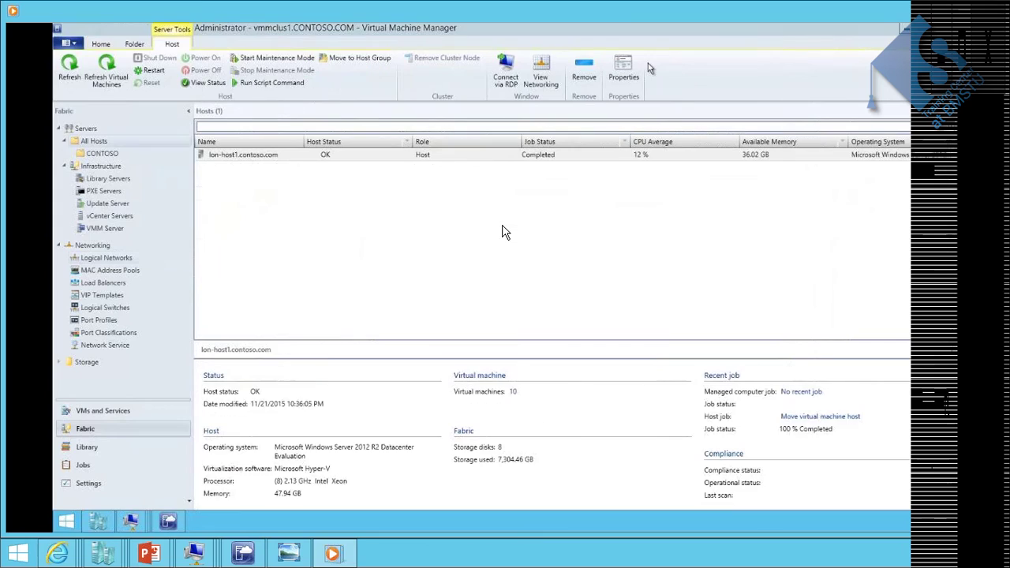
{"action": "left_click", "coordinate": [101, 154]}
{"action": "right_click", "coordinate": [226, 156]}
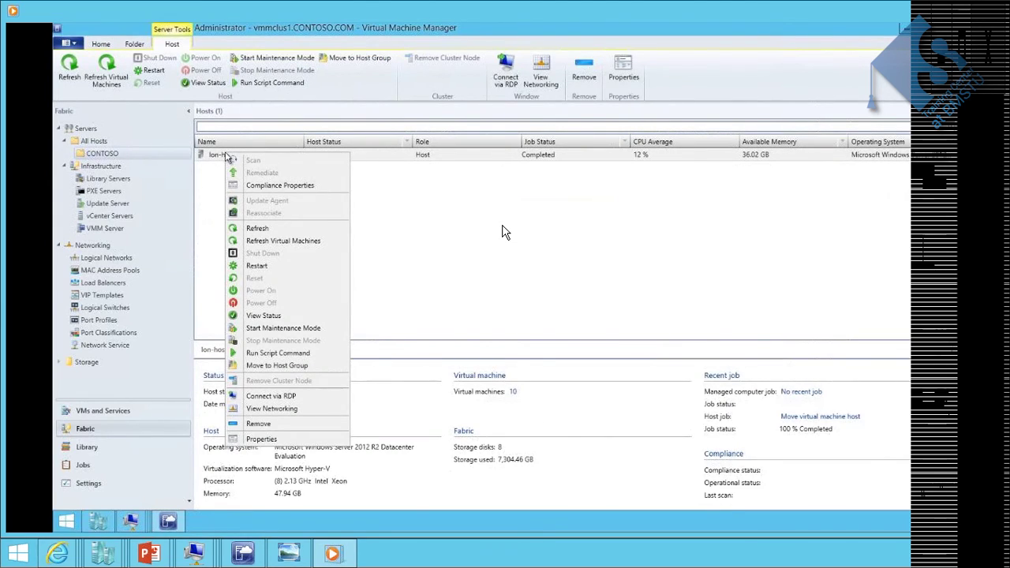
{"action": "left_click", "coordinate": [278, 353]}
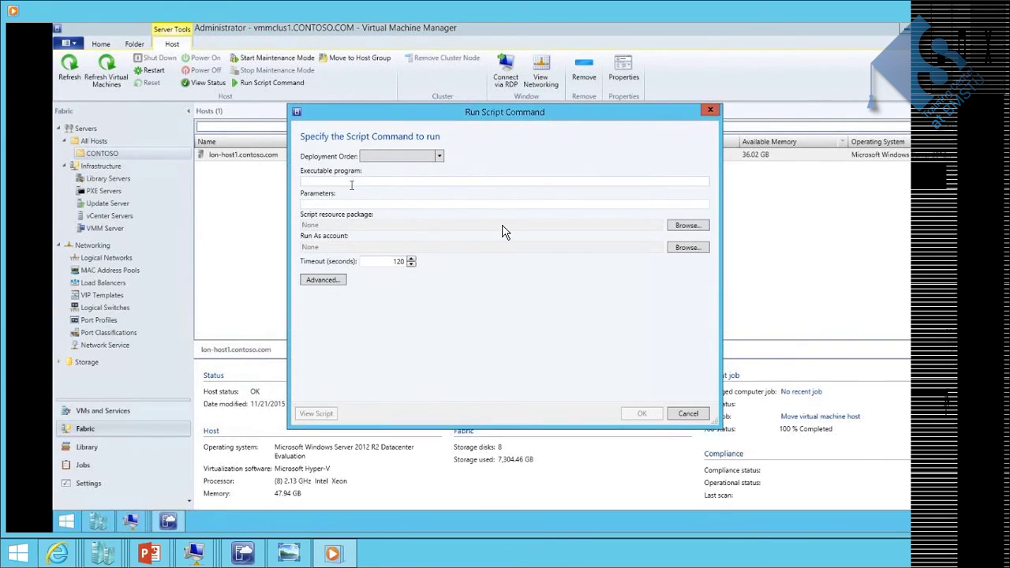
{"action": "type", "text": "cmd.exe"}
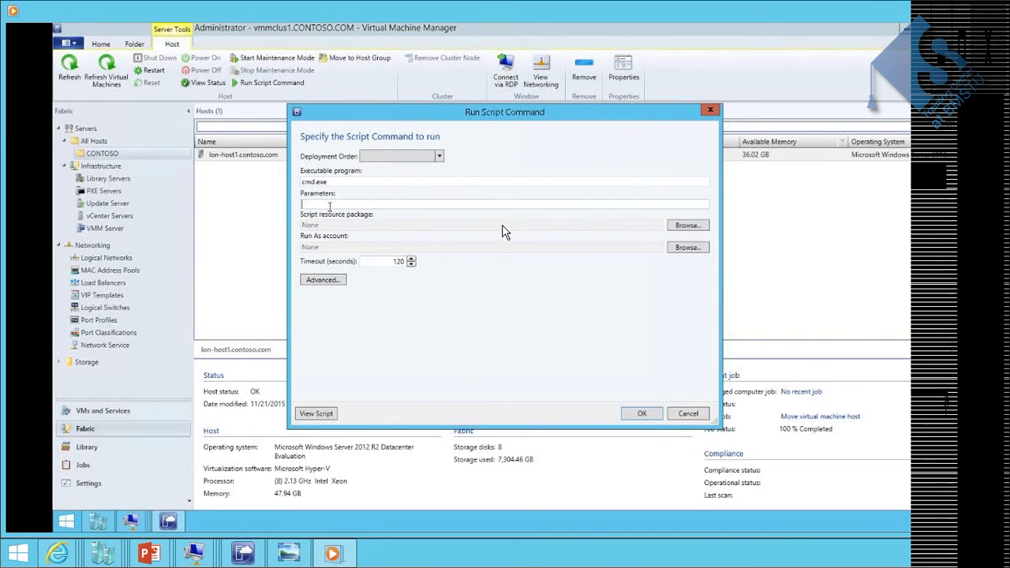
{"action": "type", "text": "/q /c Enable-iSCSIInitiator.cmd"}
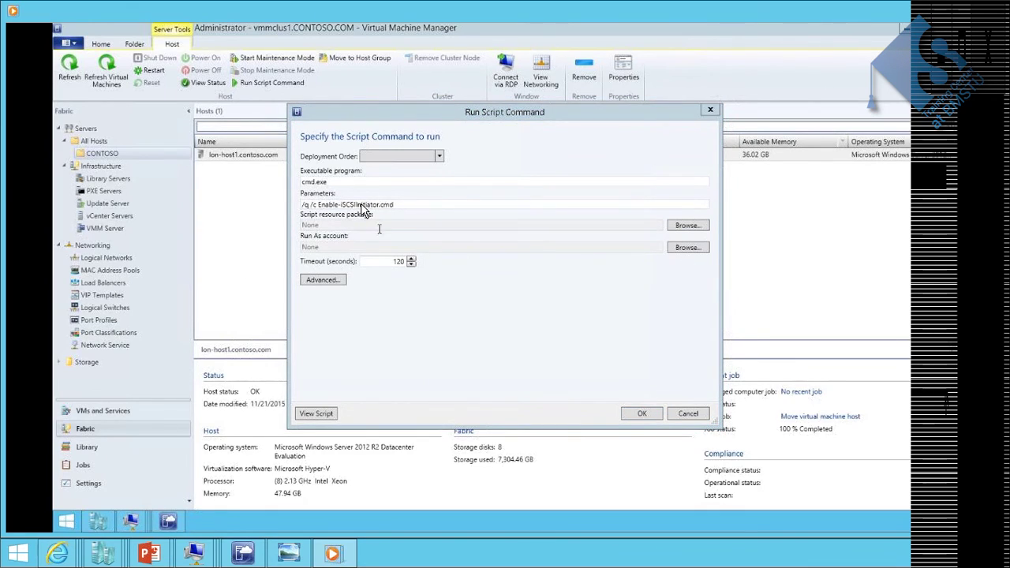
- Use the EnableiSCSI.cr package and the Administrator Run As account, then run the script
{"action": "left_click", "coordinate": [687, 227]}
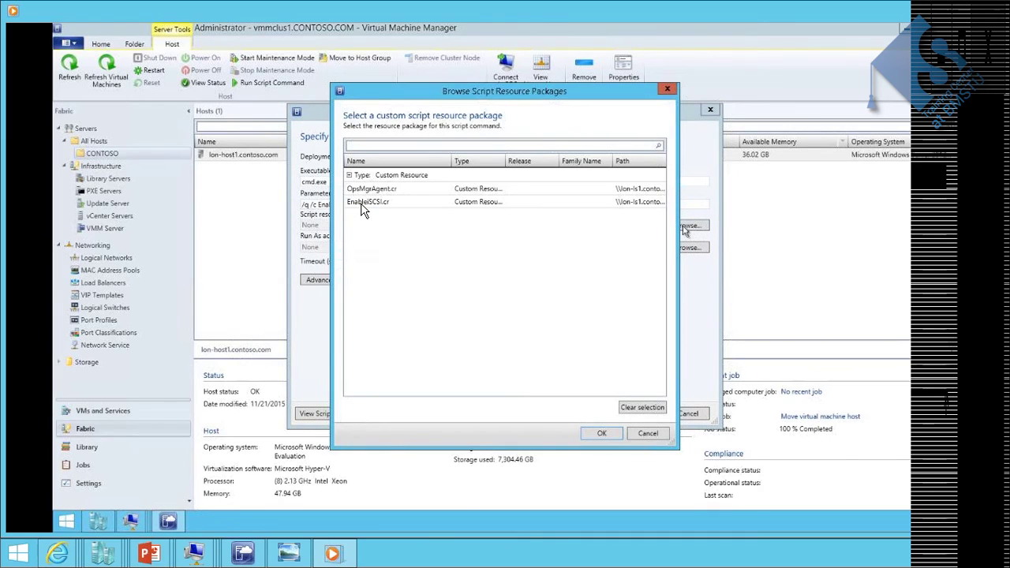
{"action": "double_click", "coordinate": [367, 202]}
{"action": "left_click", "coordinate": [688, 248]}
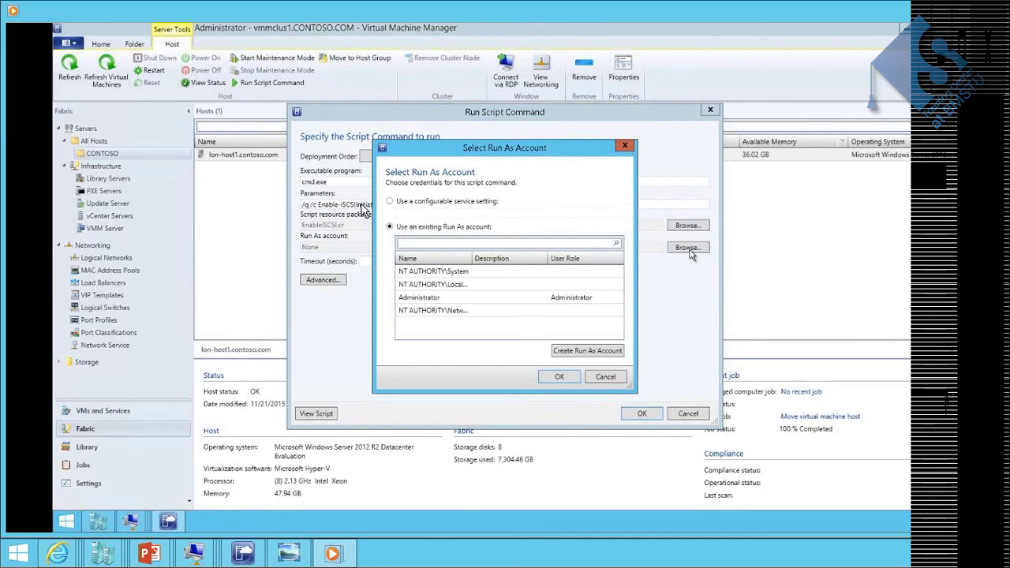
{"action": "left_click", "coordinate": [448, 299]}
{"action": "left_click", "coordinate": [560, 378]}
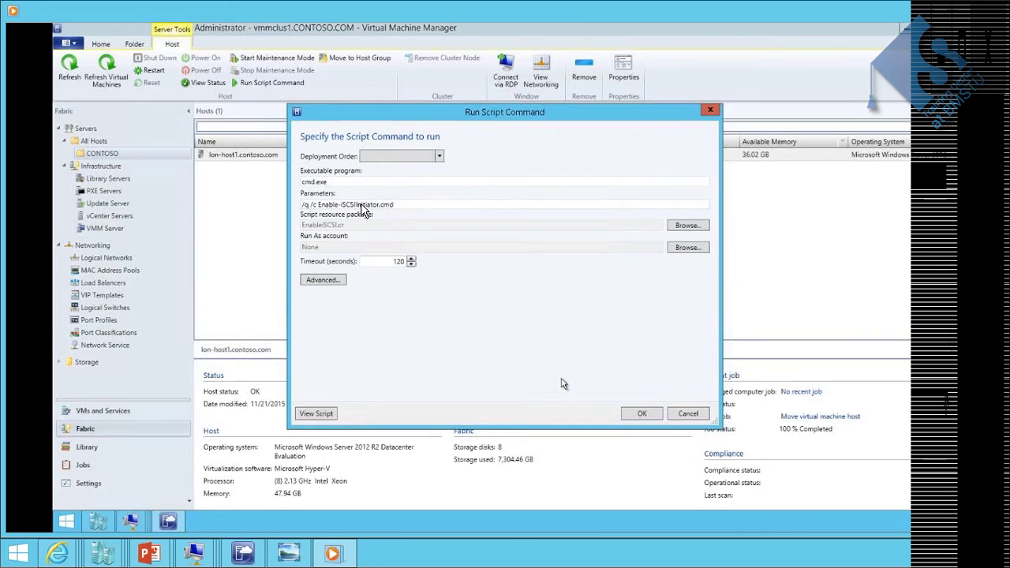
{"action": "left_click", "coordinate": [643, 415]}
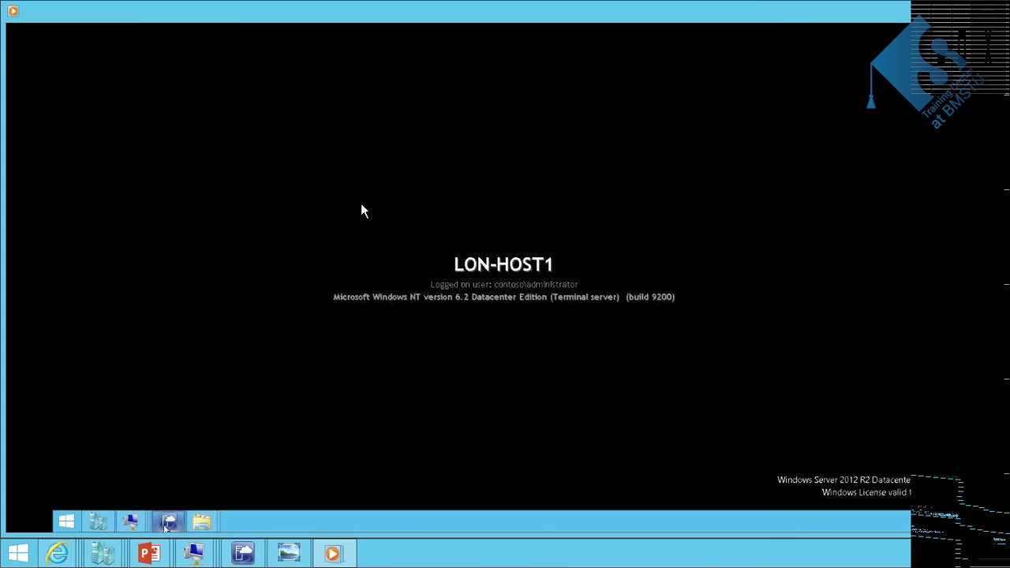
- On LON-DC1, create the 150 GB iSCSI-LUN-1 disk in an administrator PowerShell, then close it
{"action": "mouse_move", "coordinate": [131, 521]}
{"action": "left_click", "coordinate": [128, 449]}
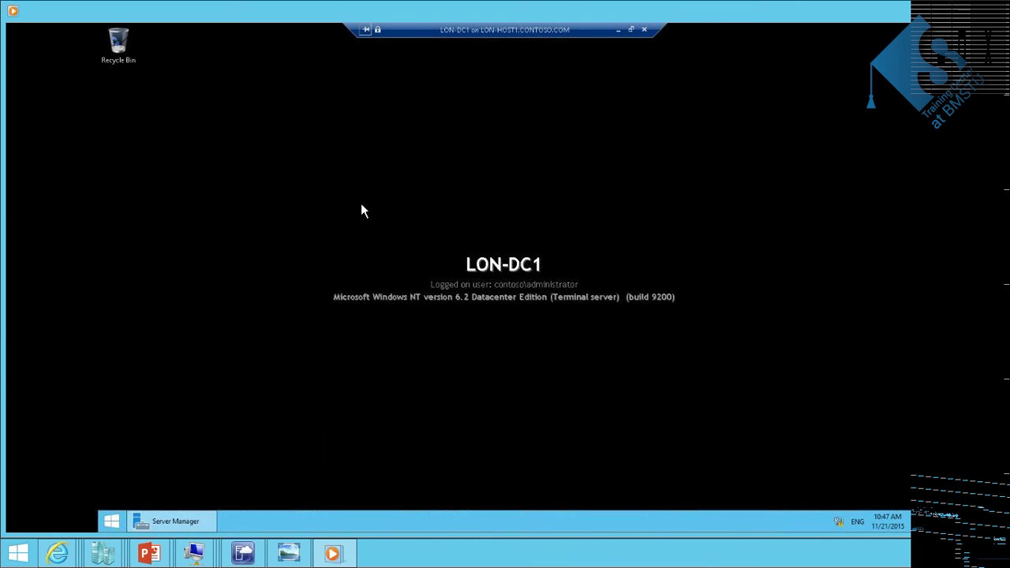
{"action": "left_click", "coordinate": [110, 522]}
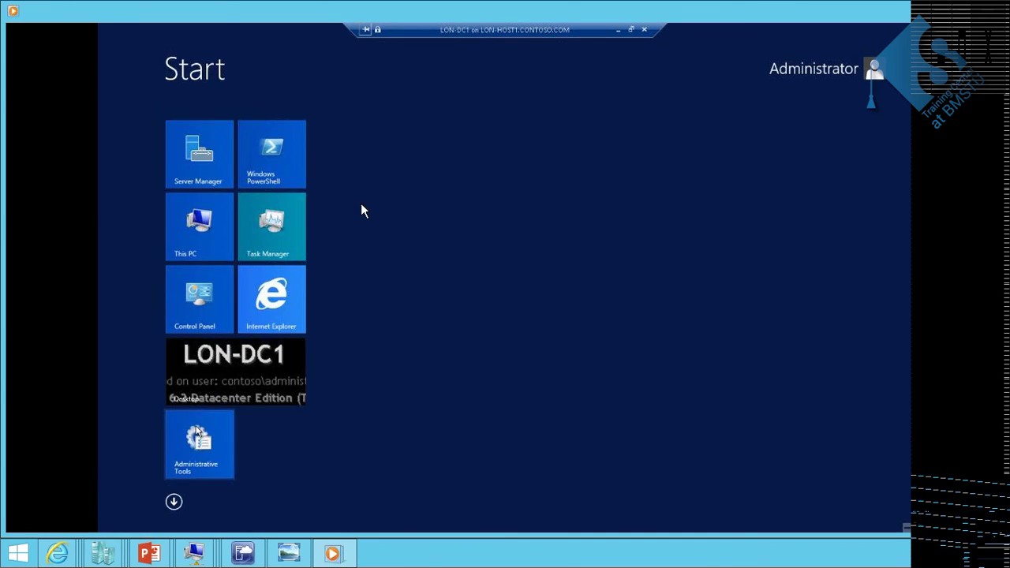
{"action": "right_click", "coordinate": [267, 160]}
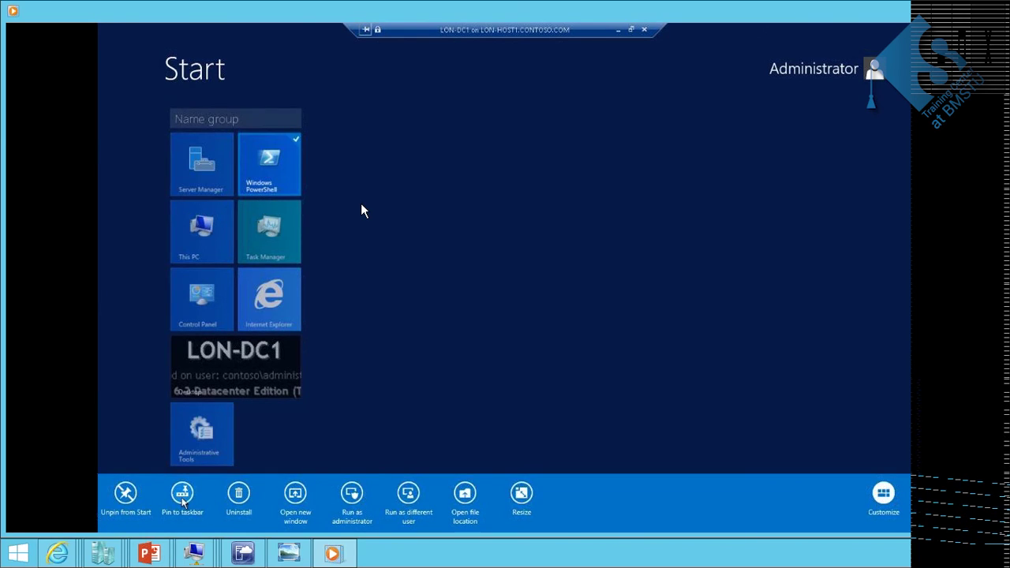
{"action": "left_click", "coordinate": [355, 505]}
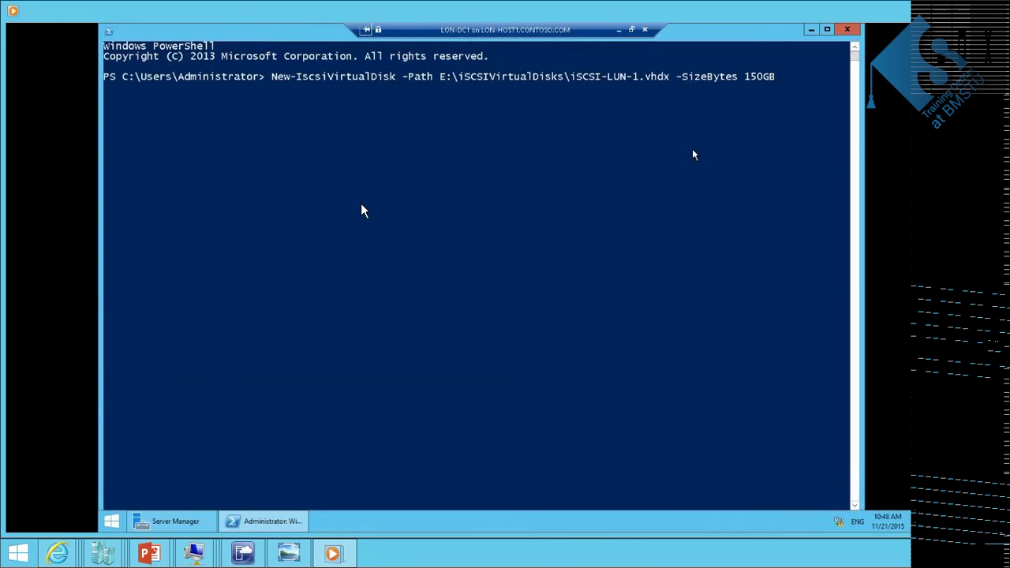
{"action": "key", "text": "Return"}
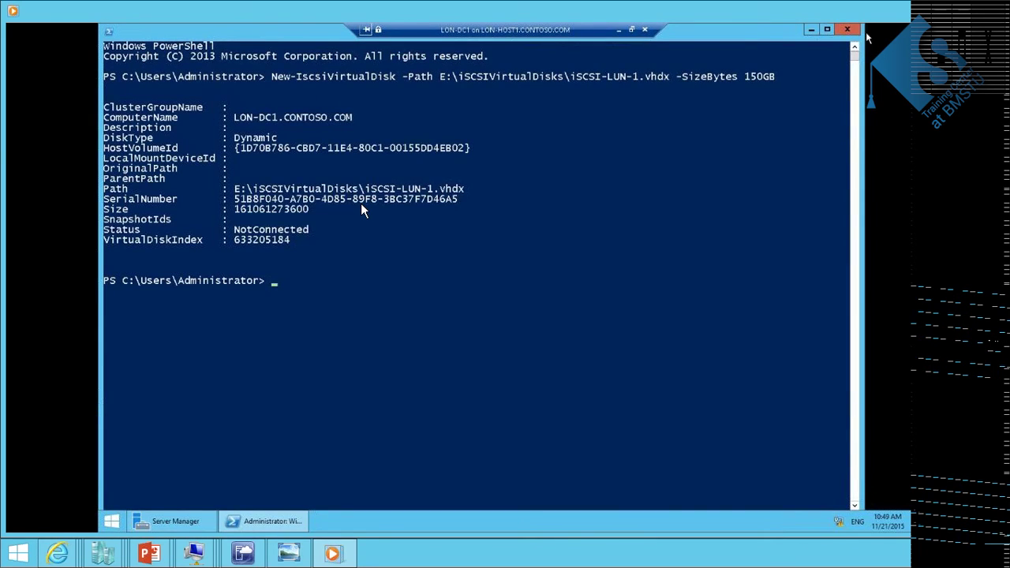
{"action": "left_click", "coordinate": [849, 30]}
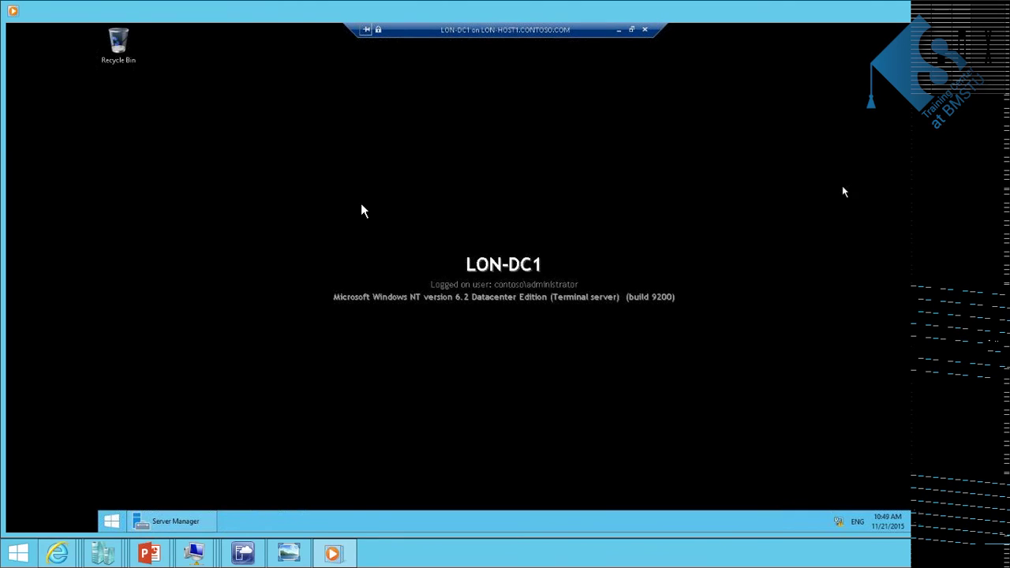
- Check Server Manager's File and Storage Services iSCSI list for the 150 GB iSCSI-LUN-1 disk
{"action": "left_click", "coordinate": [155, 525]}
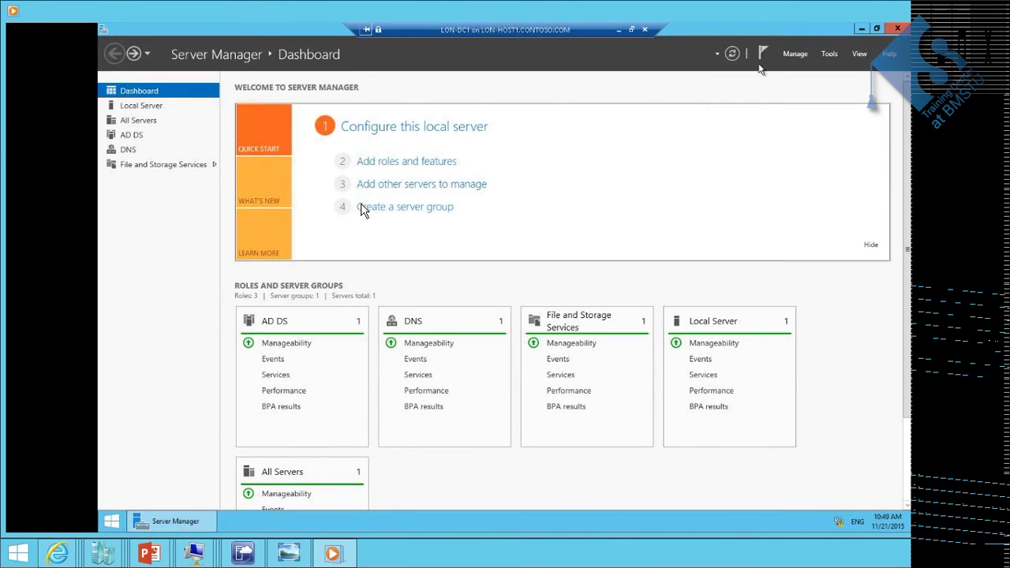
{"action": "left_click", "coordinate": [133, 164]}
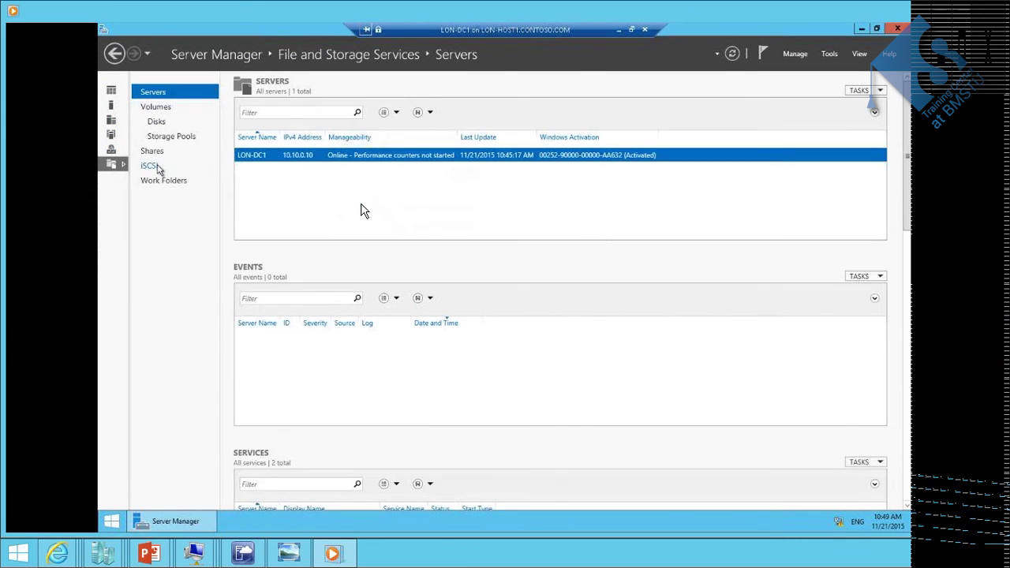
{"action": "left_click", "coordinate": [155, 166]}
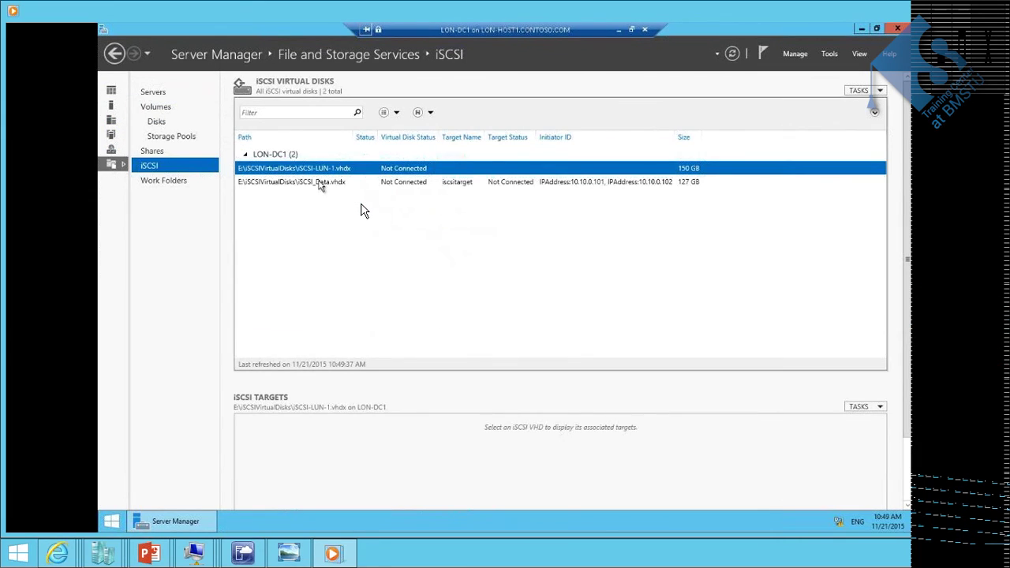
{"action": "mouse_move", "coordinate": [414, 139]}
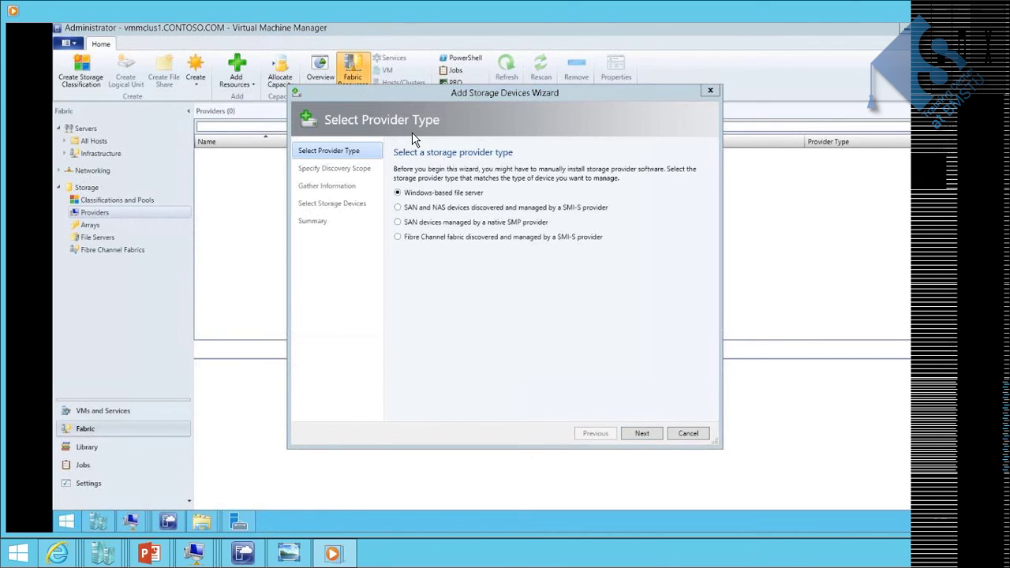
- Discover LON-DC1.Contoso.com storage as Administrator and select the LON-DC1 device to see its pools
{"action": "mouse_move", "coordinate": [420, 182]}
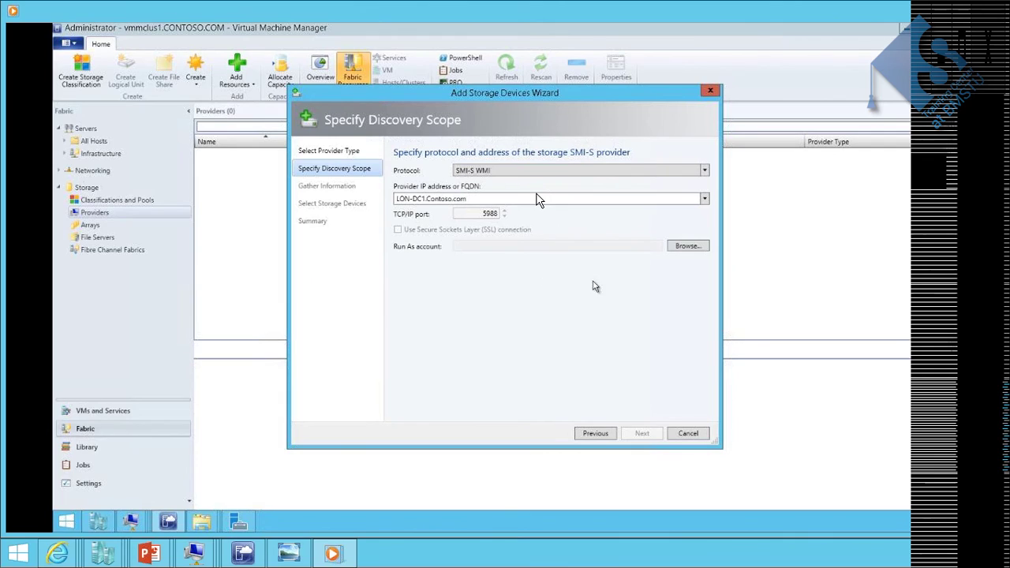
{"action": "left_click", "coordinate": [684, 246]}
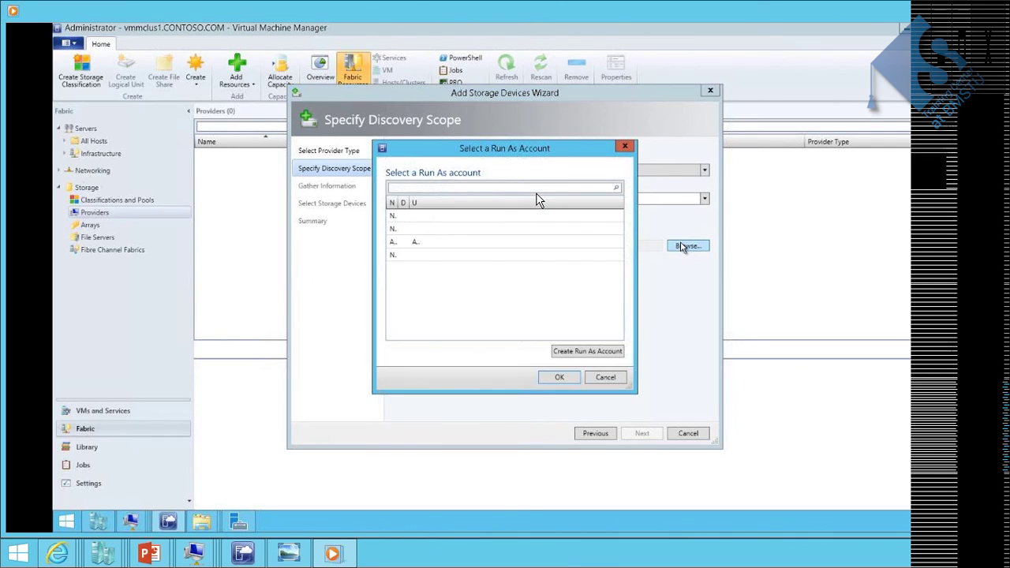
{"action": "left_click", "coordinate": [446, 244]}
{"action": "left_click", "coordinate": [566, 380]}
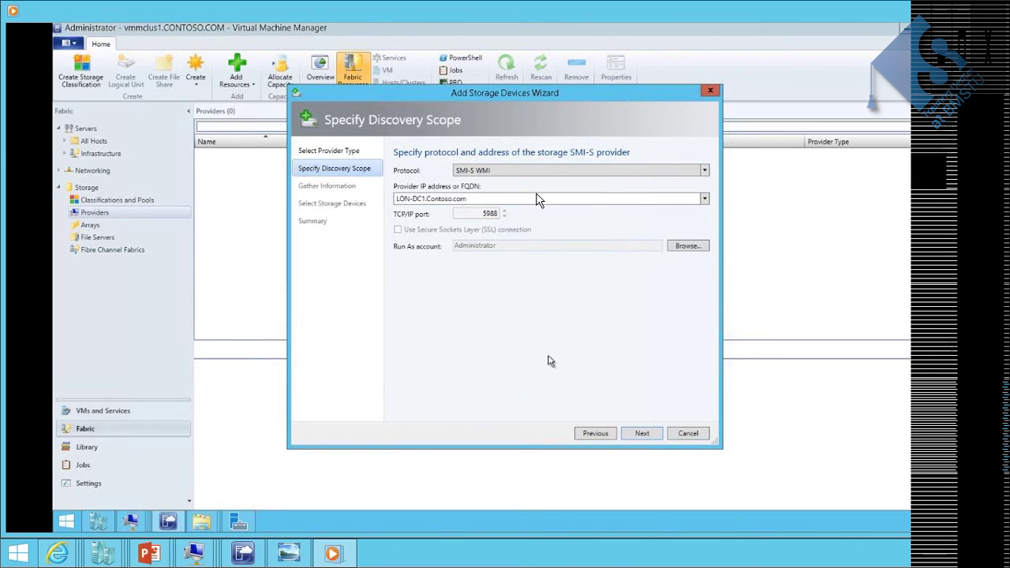
{"action": "left_click", "coordinate": [641, 433]}
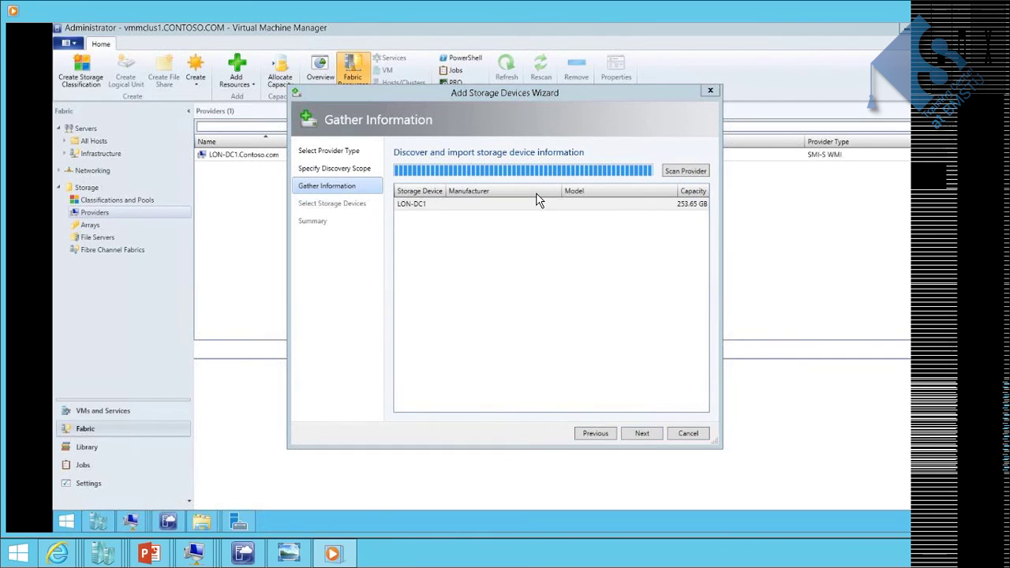
{"action": "left_click", "coordinate": [468, 207]}
{"action": "left_click", "coordinate": [642, 434]}
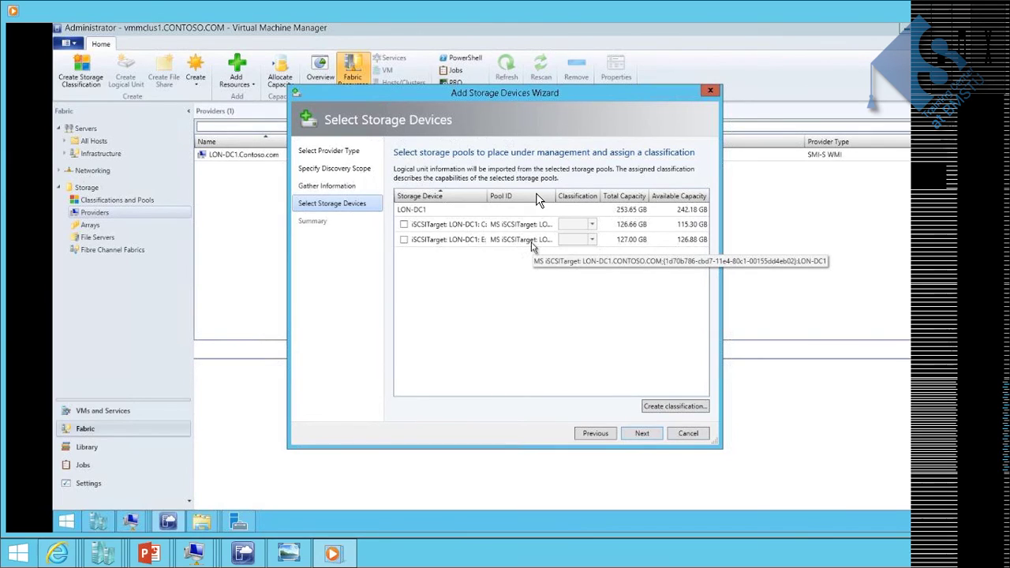
- Mark the 127 GB pool for management and create a new classification named iSCSI
{"action": "left_click", "coordinate": [403, 241]}
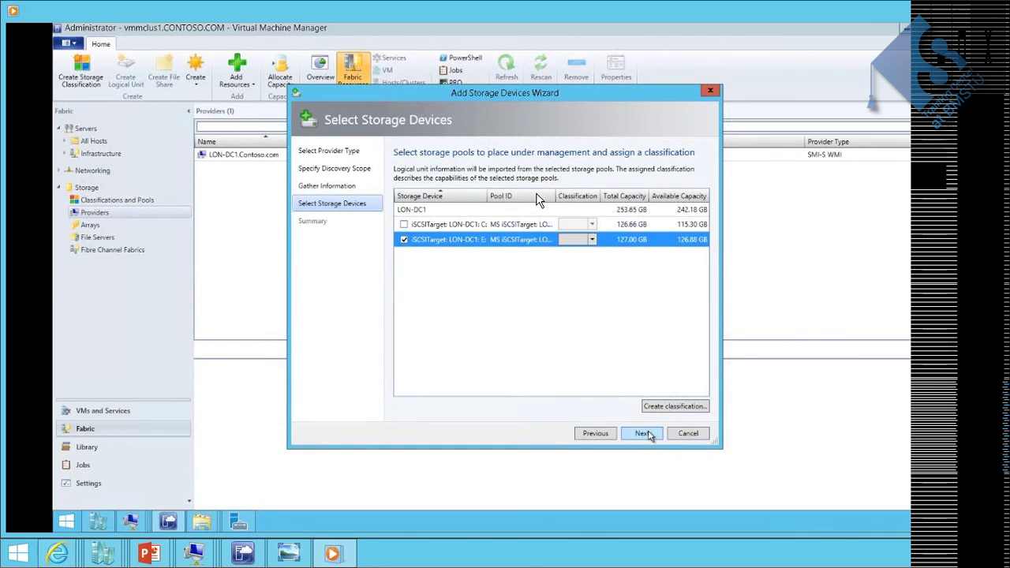
{"action": "left_click", "coordinate": [668, 406]}
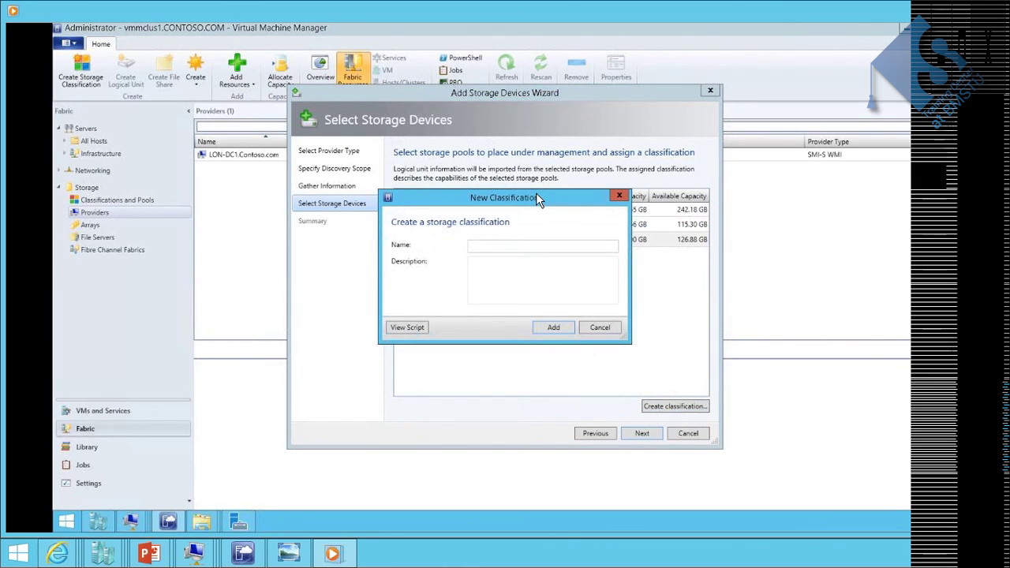
{"action": "left_click", "coordinate": [475, 247]}
{"action": "type", "text": "iSCSI"}
{"action": "left_click", "coordinate": [554, 329]}
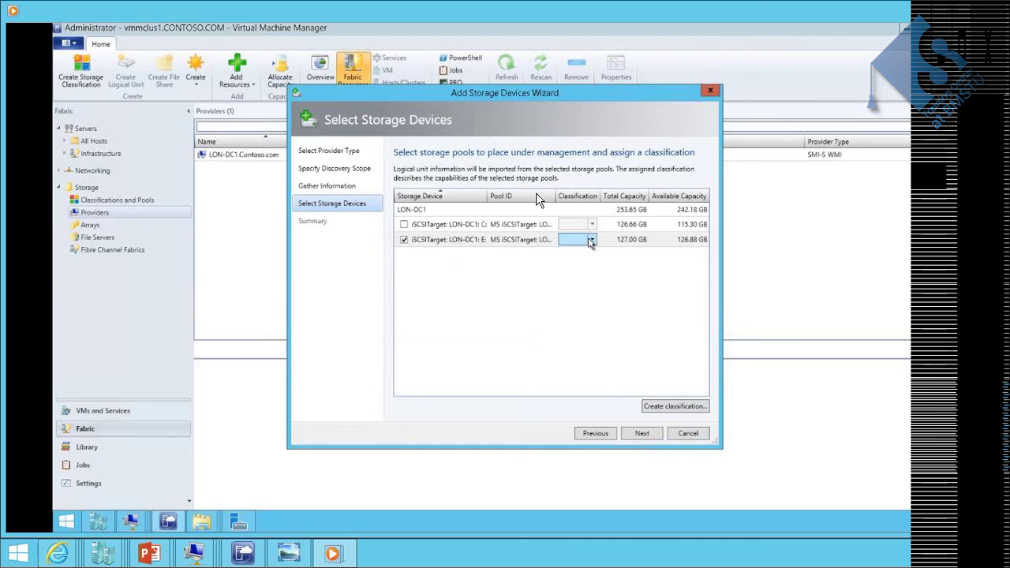
- Assign the iSCSI classification to the 127 GB pool and continue to the summary
{"action": "left_click", "coordinate": [591, 240]}
{"action": "left_click", "coordinate": [582, 254]}
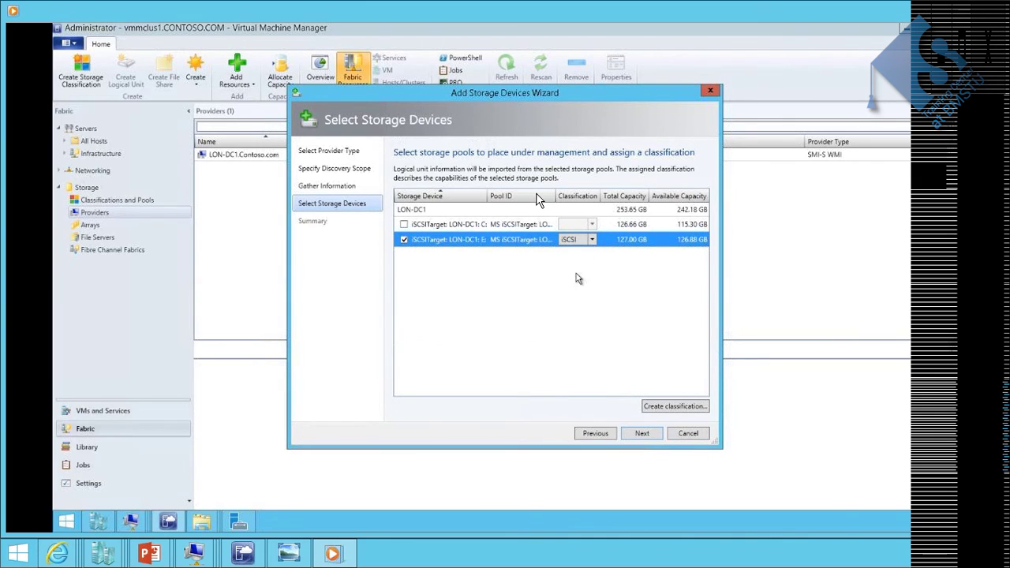
{"action": "left_click", "coordinate": [654, 434]}
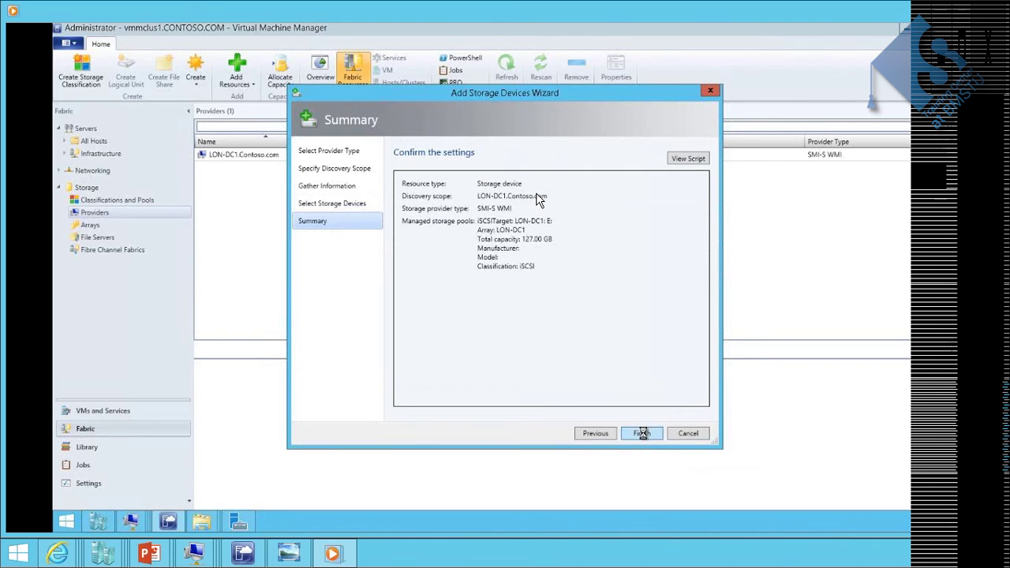
- Finish the wizard, dismiss the jobs list, and view the LON-DC1.Contoso.com provider's details
{"action": "left_click", "coordinate": [643, 434]}
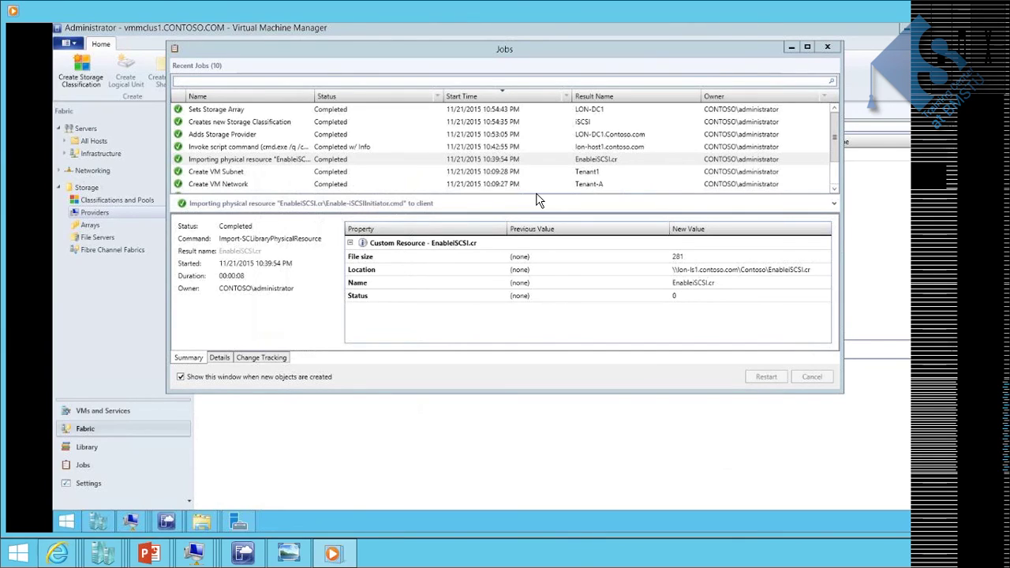
{"action": "left_click", "coordinate": [834, 48]}
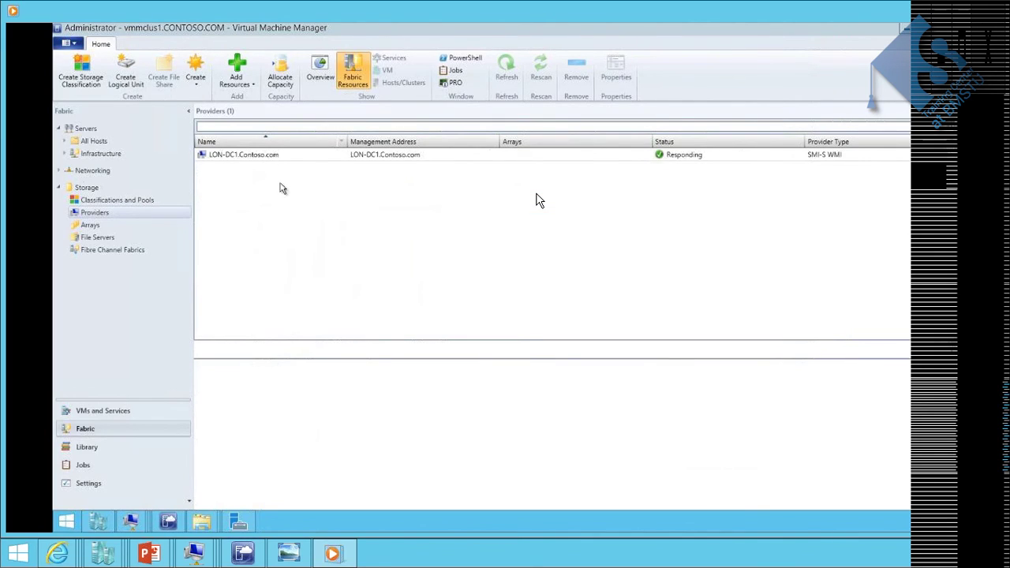
{"action": "left_click", "coordinate": [255, 156]}
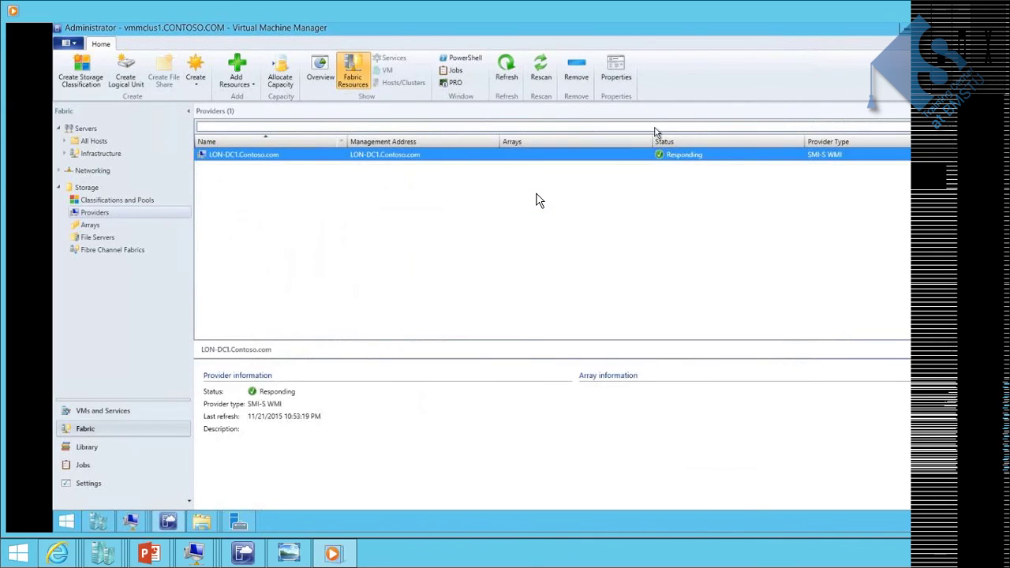